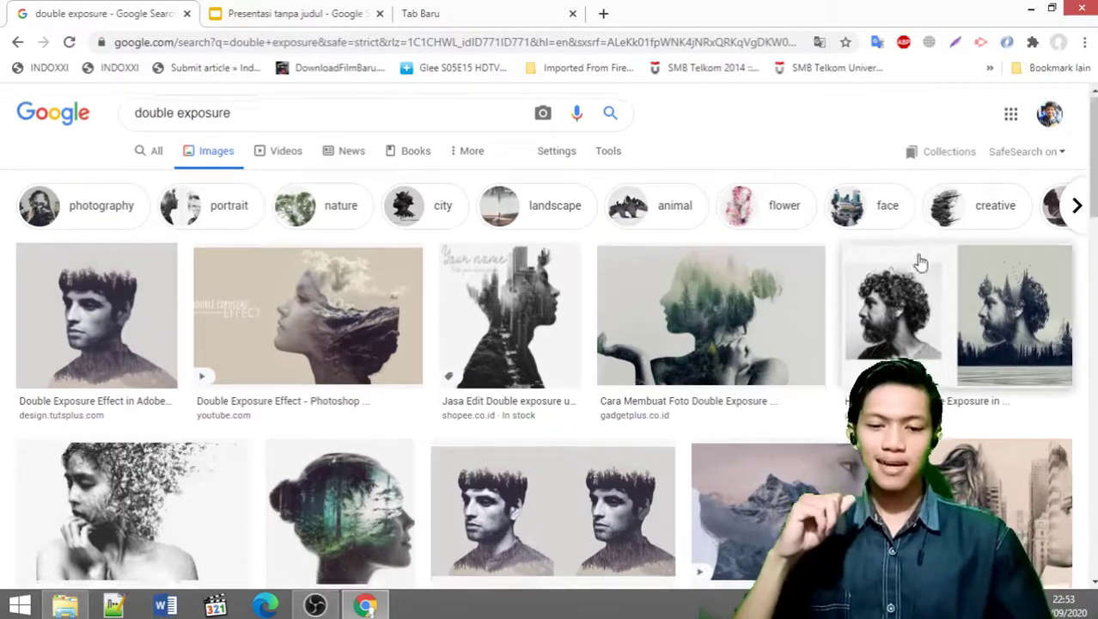
Look through the double exposure image results for example effects
{"action": "scroll", "coordinate": [921, 260], "scroll_direction": "down", "scroll_amount": 1}
{"action": "scroll", "coordinate": [922, 262], "scroll_direction": "down", "scroll_amount": 1}
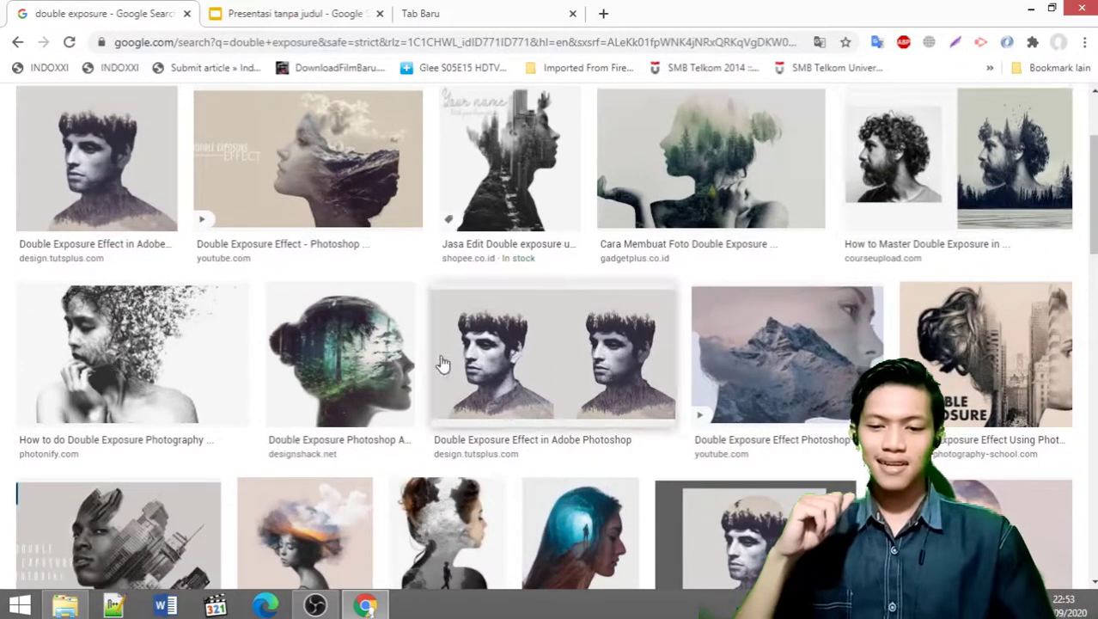
{"action": "scroll", "coordinate": [310, 369], "scroll_direction": "down", "scroll_amount": 1}
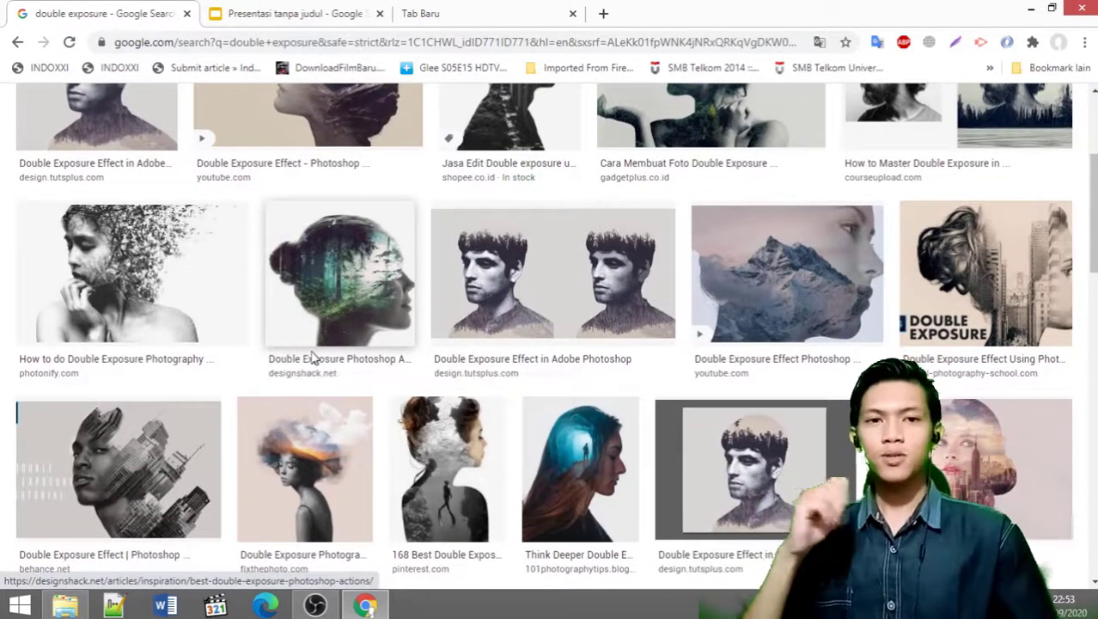
{"action": "scroll", "coordinate": [500, 420], "scroll_direction": "down", "scroll_amount": 3}
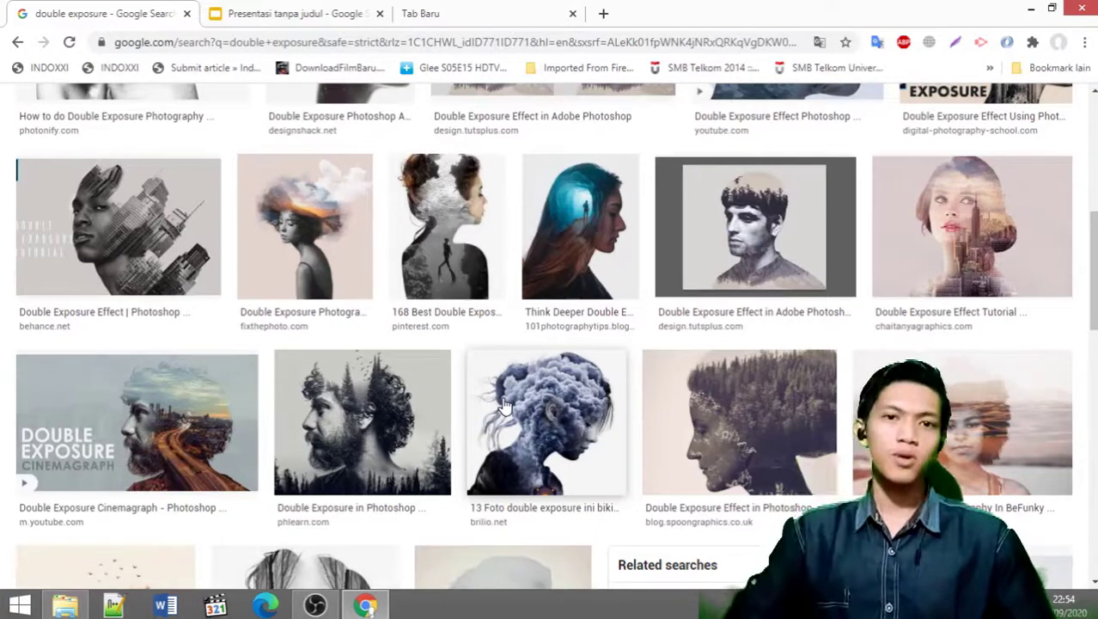
{"action": "scroll", "coordinate": [505, 406], "scroll_direction": "down", "scroll_amount": 3}
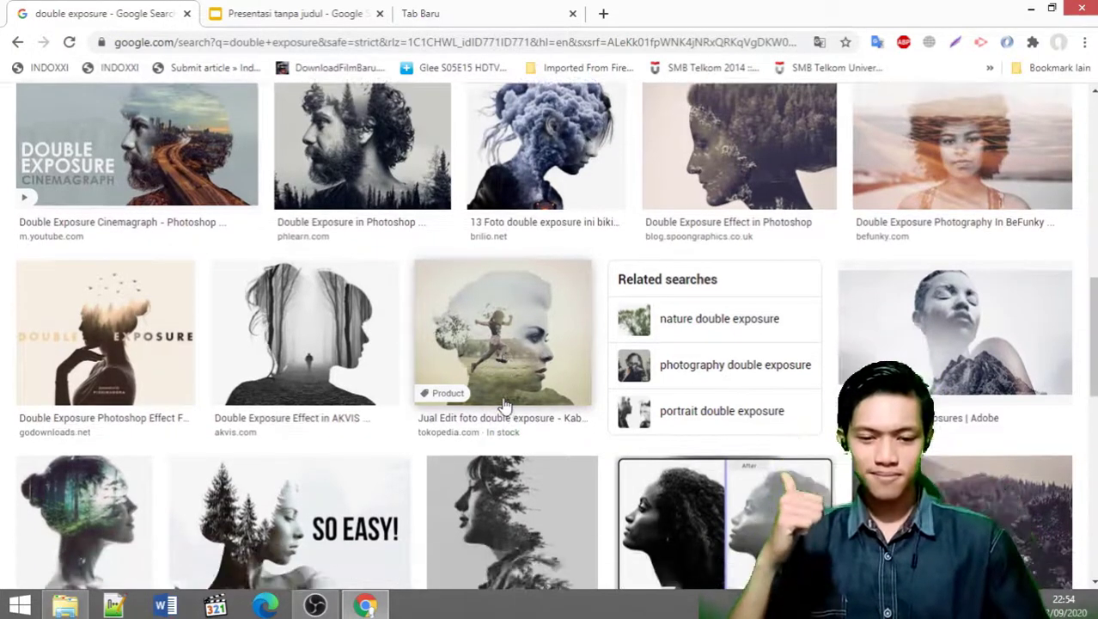
{"action": "scroll", "coordinate": [505, 406], "scroll_direction": "down", "scroll_amount": 2}
Search the web for "picsart" in the empty browser tab and open the PicsArt website
{"action": "left_click", "coordinate": [430, 12]}
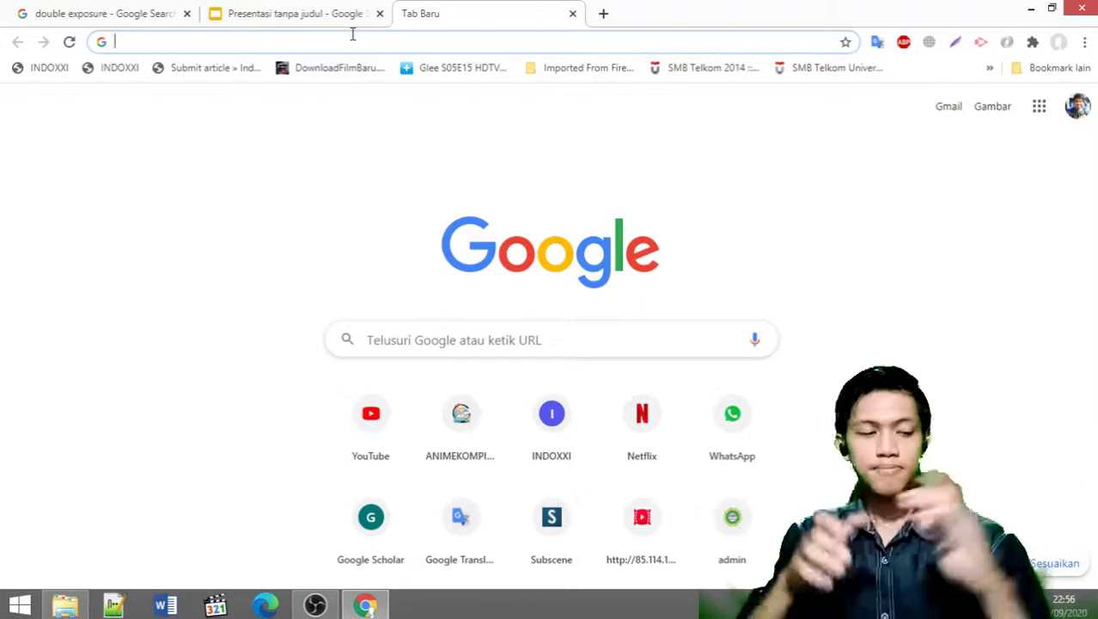
{"action": "left_click", "coordinate": [357, 35]}
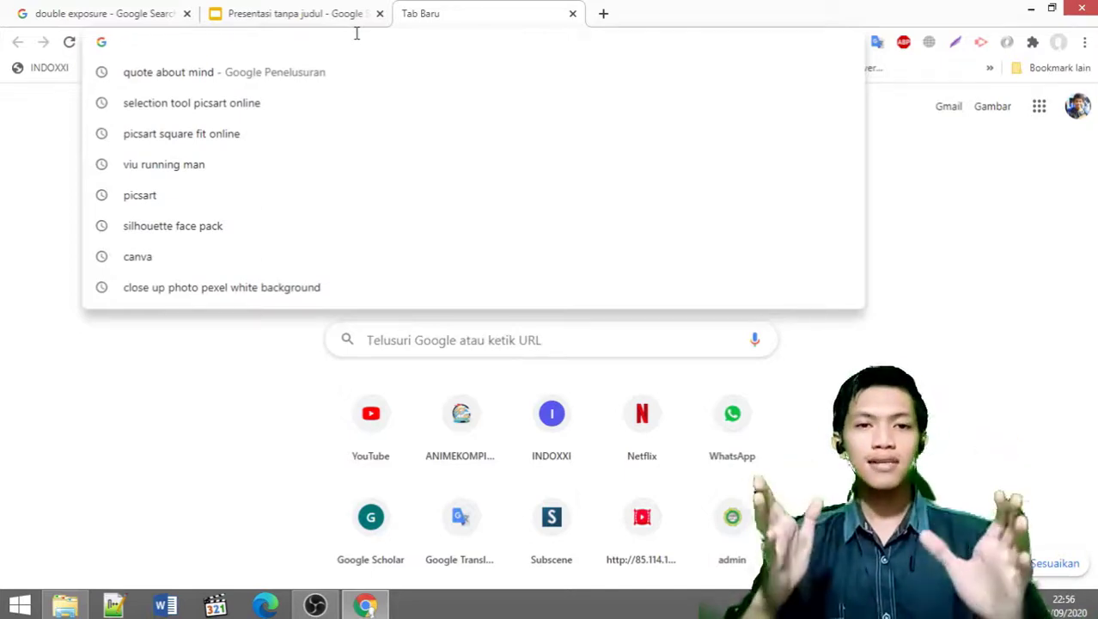
{"action": "left_click", "coordinate": [922, 196]}
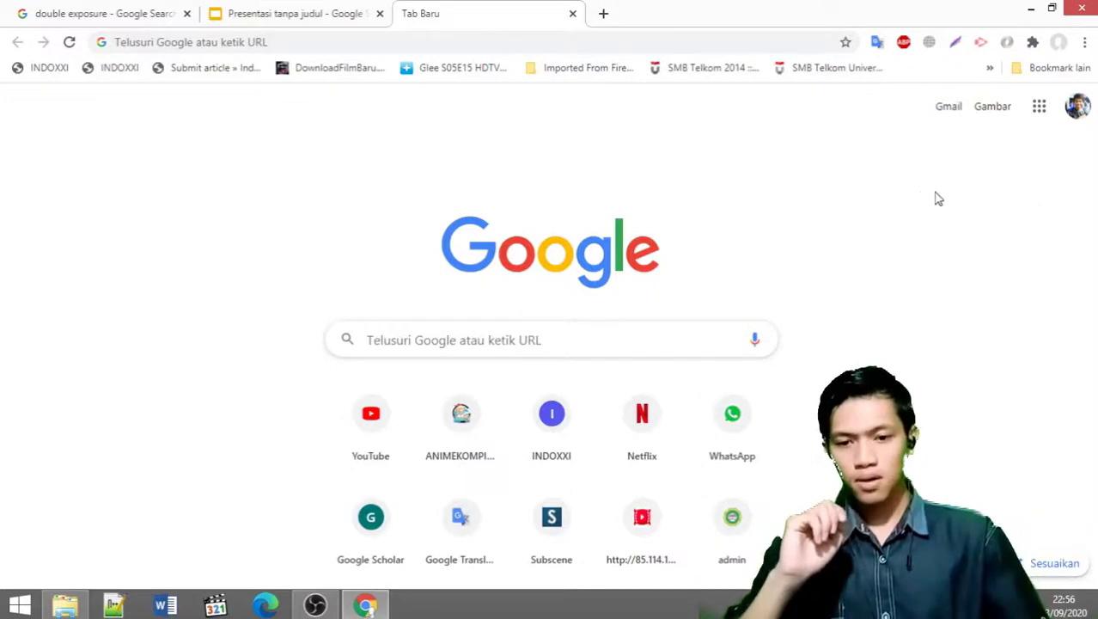
{"action": "left_click", "coordinate": [522, 40]}
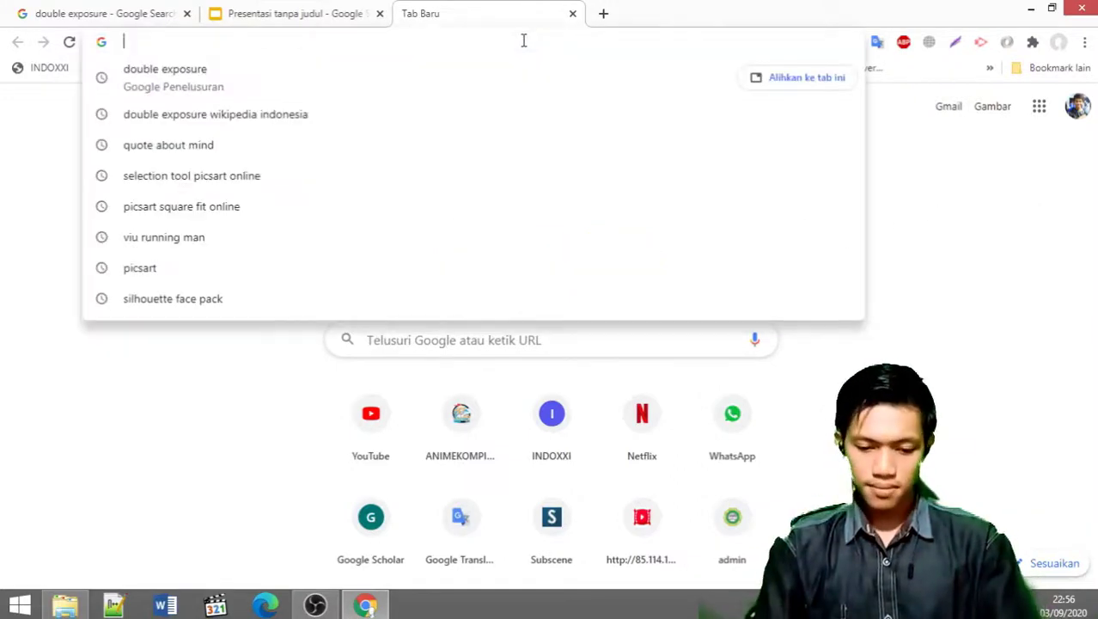
{"action": "type", "text": "pic"}
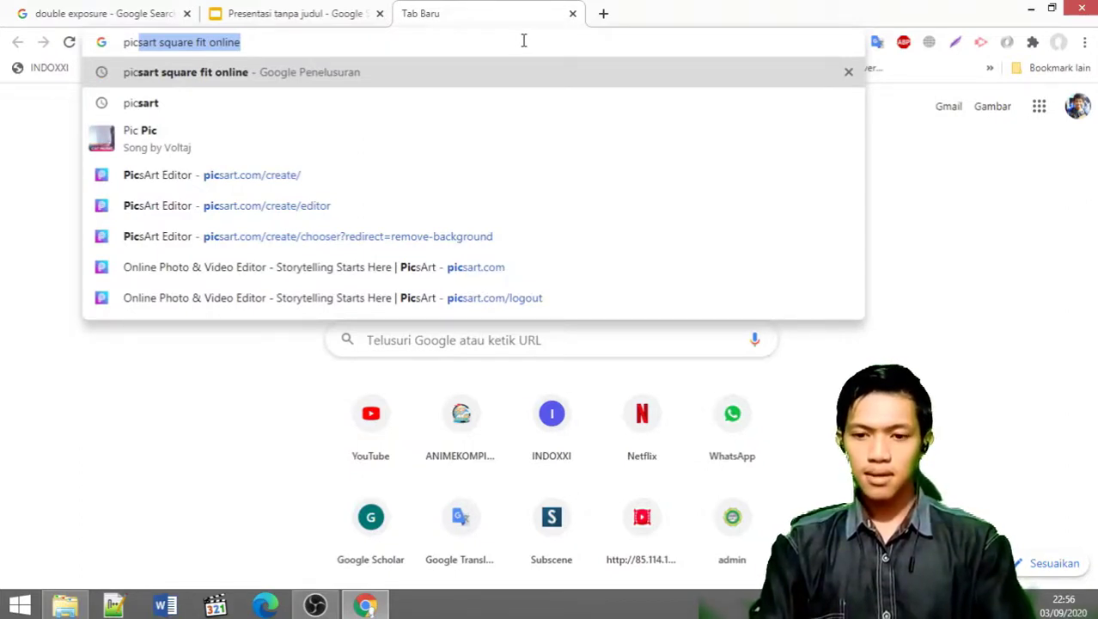
{"action": "type", "text": "sart"}
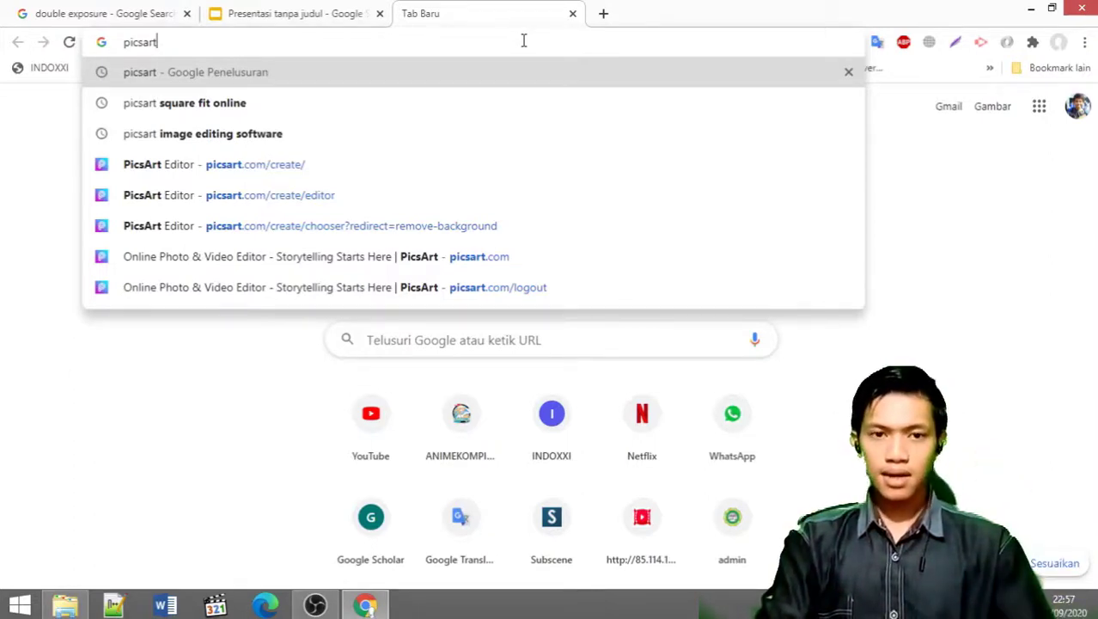
{"action": "key", "text": "Return"}
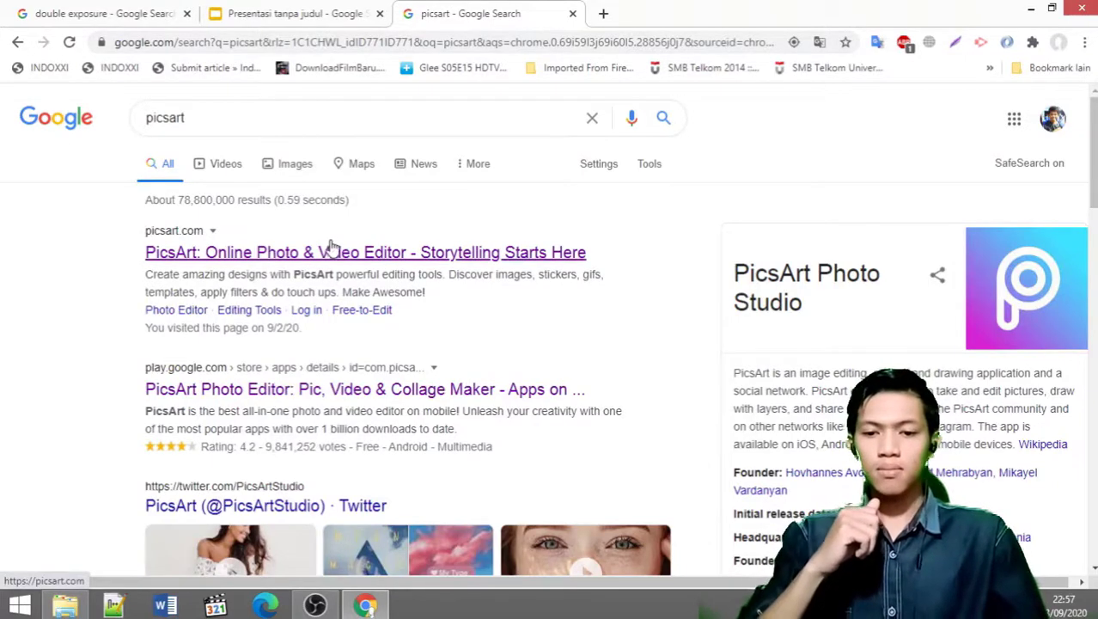
{"action": "left_click", "coordinate": [383, 254]}
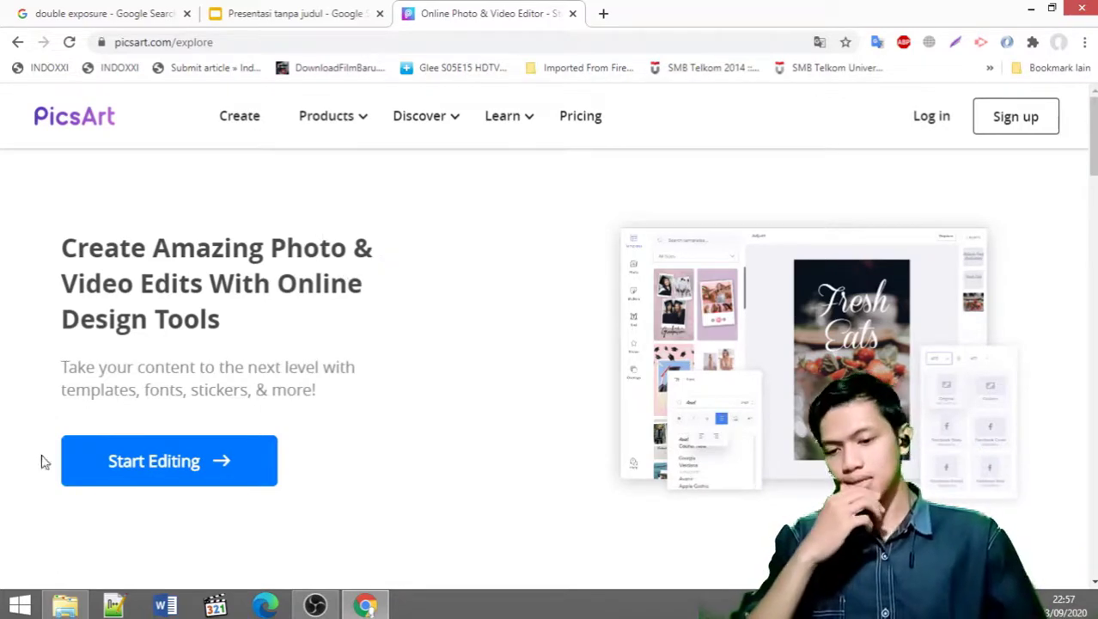
Start editing and log in to PicsArt with the first listed Google account
{"action": "left_click", "coordinate": [135, 480]}
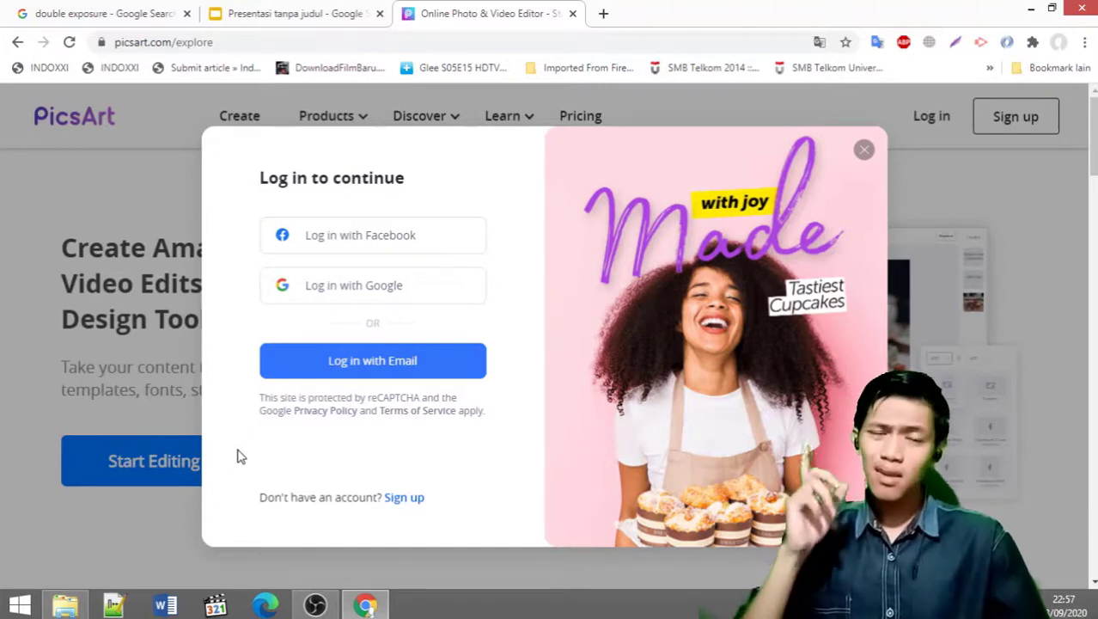
{"action": "left_click", "coordinate": [419, 299]}
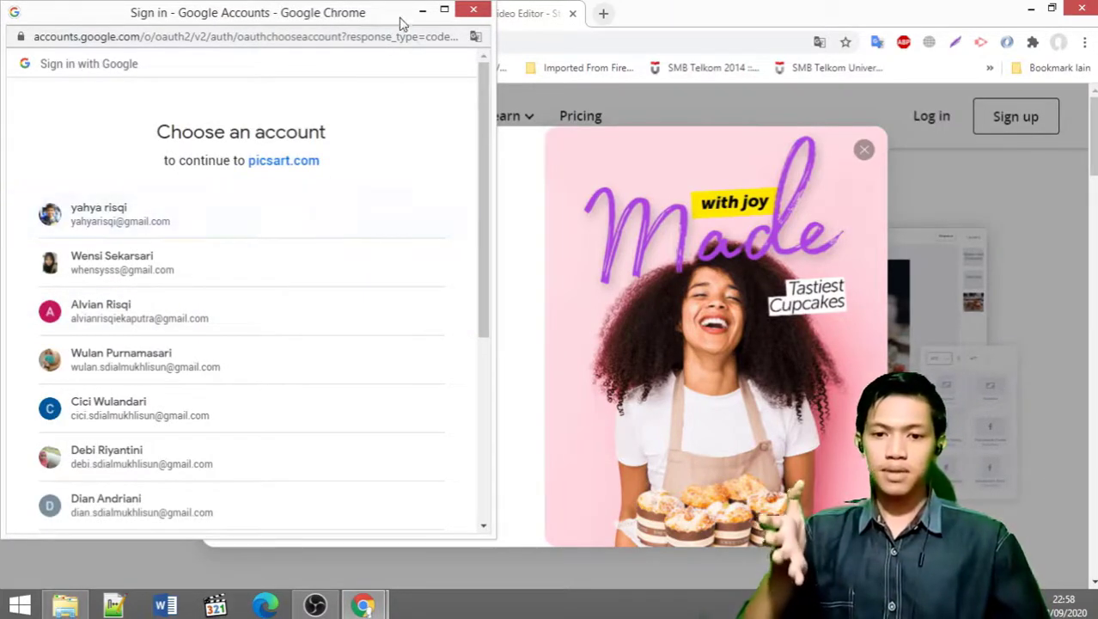
{"action": "left_click_drag", "start_coordinate": [399, 19], "coordinate": [530, 40]}
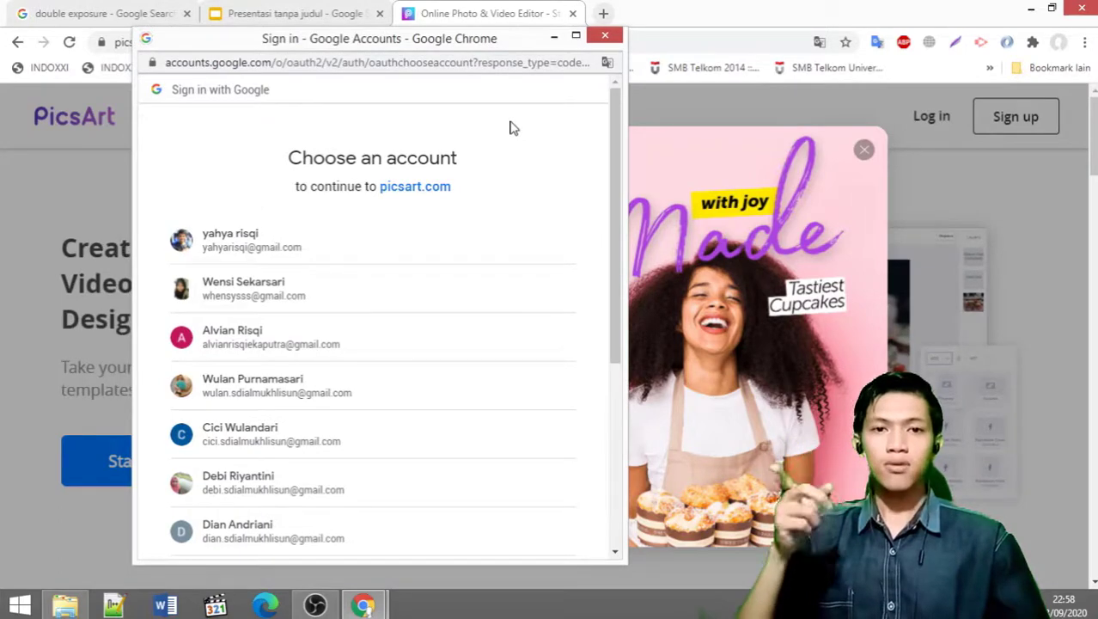
{"action": "left_click", "coordinate": [271, 237]}
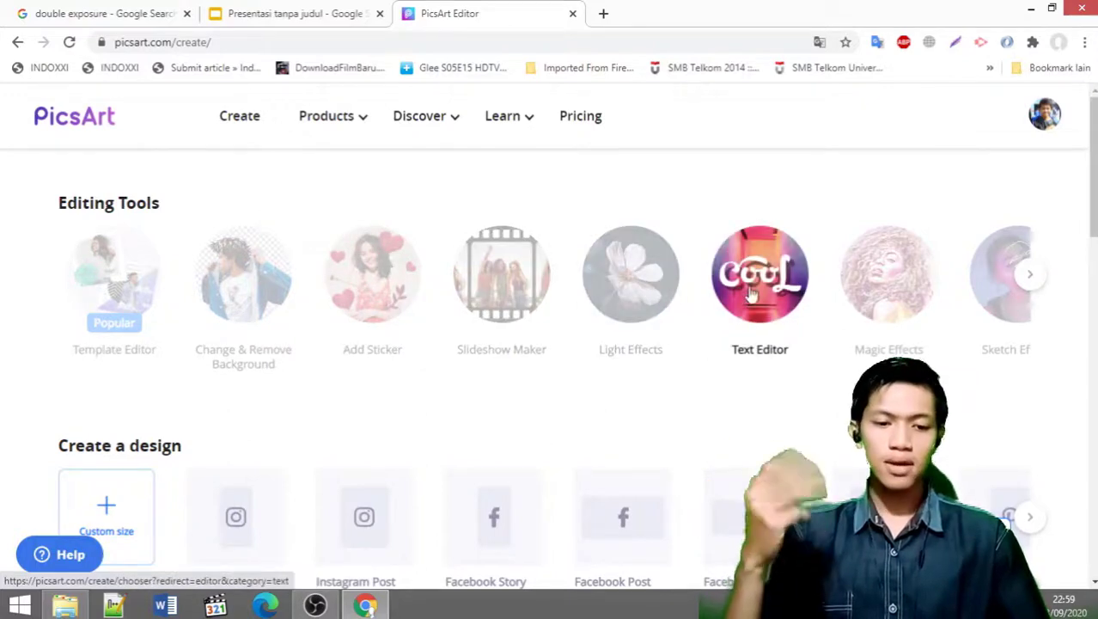
Look through the available editing tools and the preset design sizes on the create page
{"action": "left_click", "coordinate": [1034, 273]}
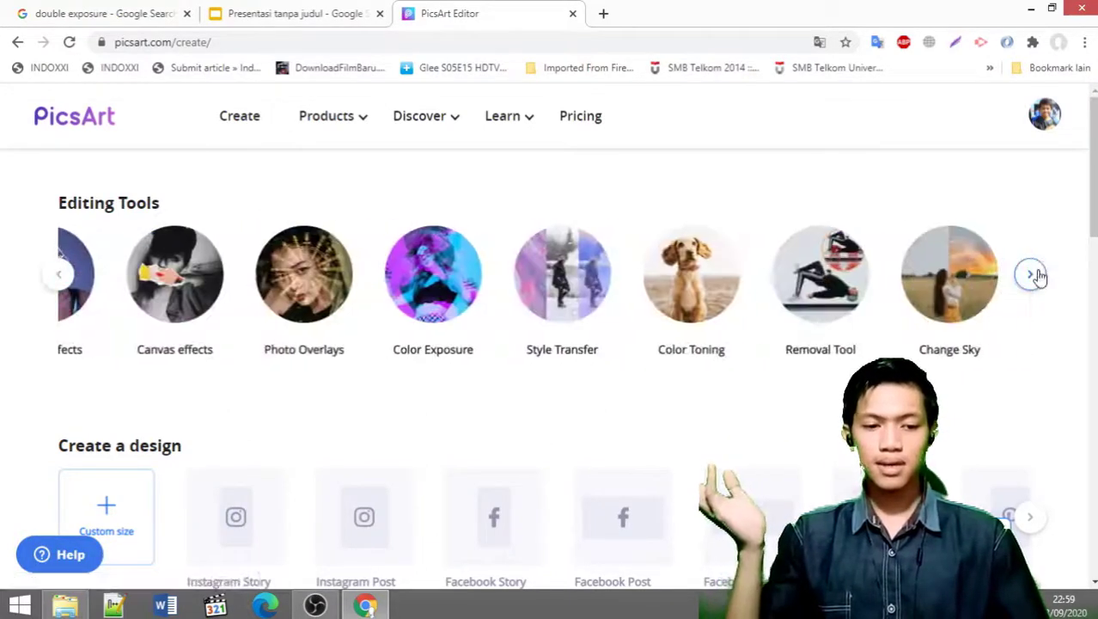
{"action": "left_click", "coordinate": [57, 275]}
{"action": "scroll", "coordinate": [5, 300], "scroll_direction": "down", "scroll_amount": 1}
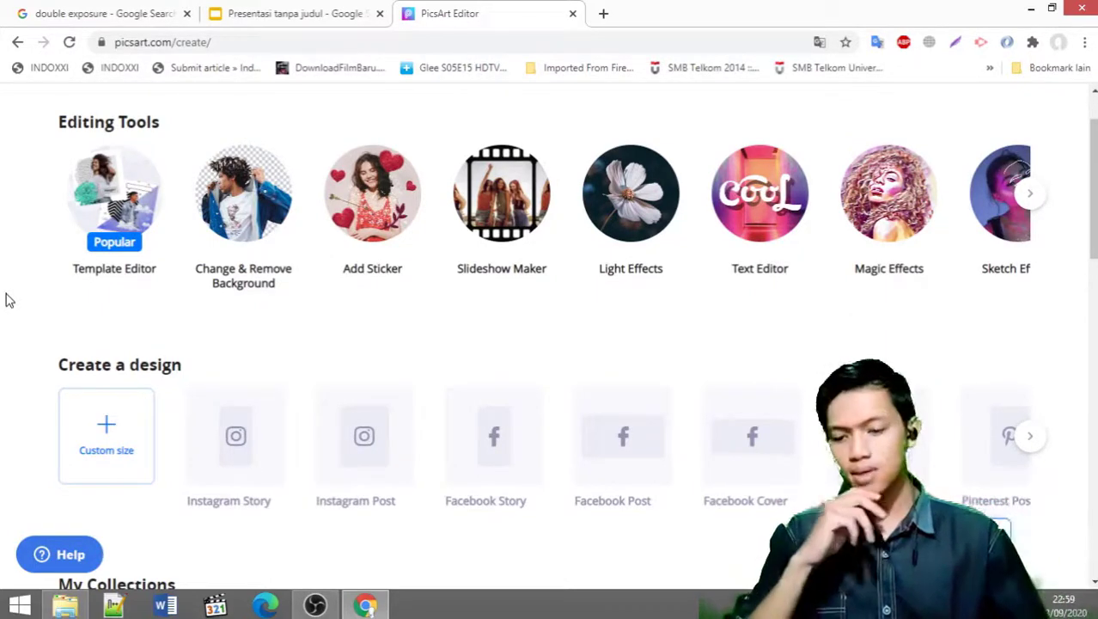
{"action": "scroll", "coordinate": [361, 362], "scroll_direction": "down", "scroll_amount": 1}
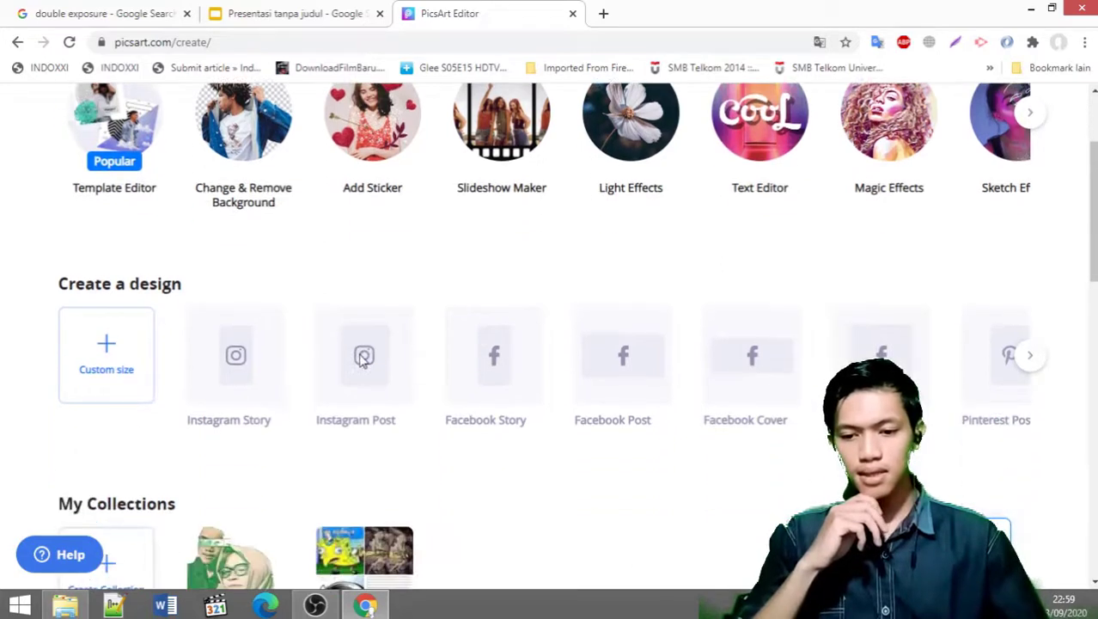
{"action": "scroll", "coordinate": [404, 363], "scroll_direction": "down", "scroll_amount": 1}
{"action": "scroll", "coordinate": [532, 371], "scroll_direction": "up", "scroll_amount": 3}
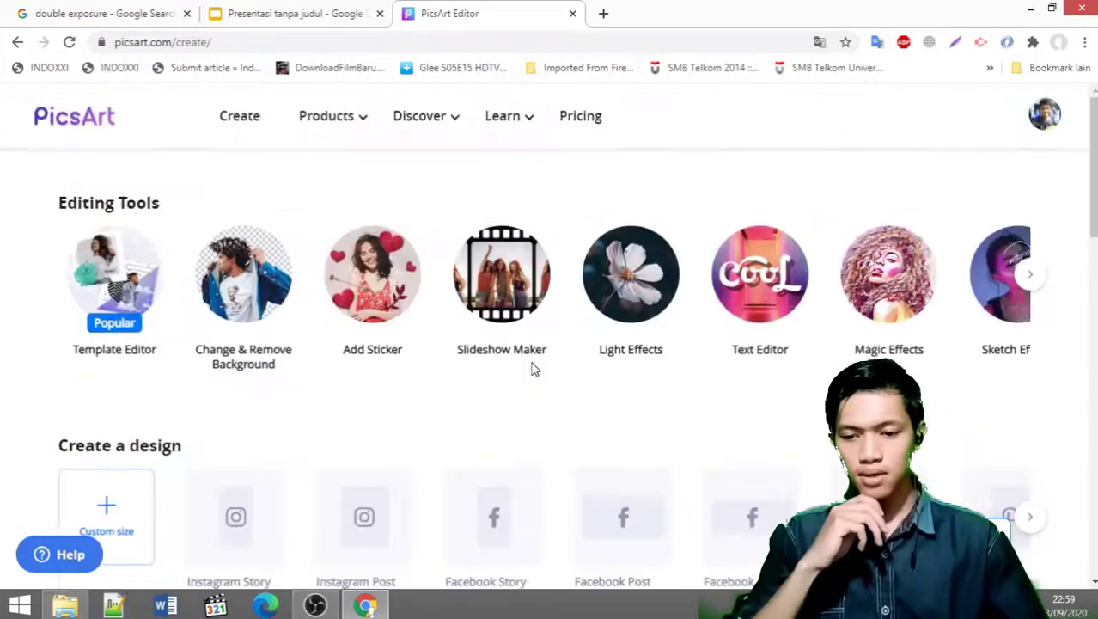
{"action": "scroll", "coordinate": [387, 375], "scroll_direction": "down", "scroll_amount": 1}
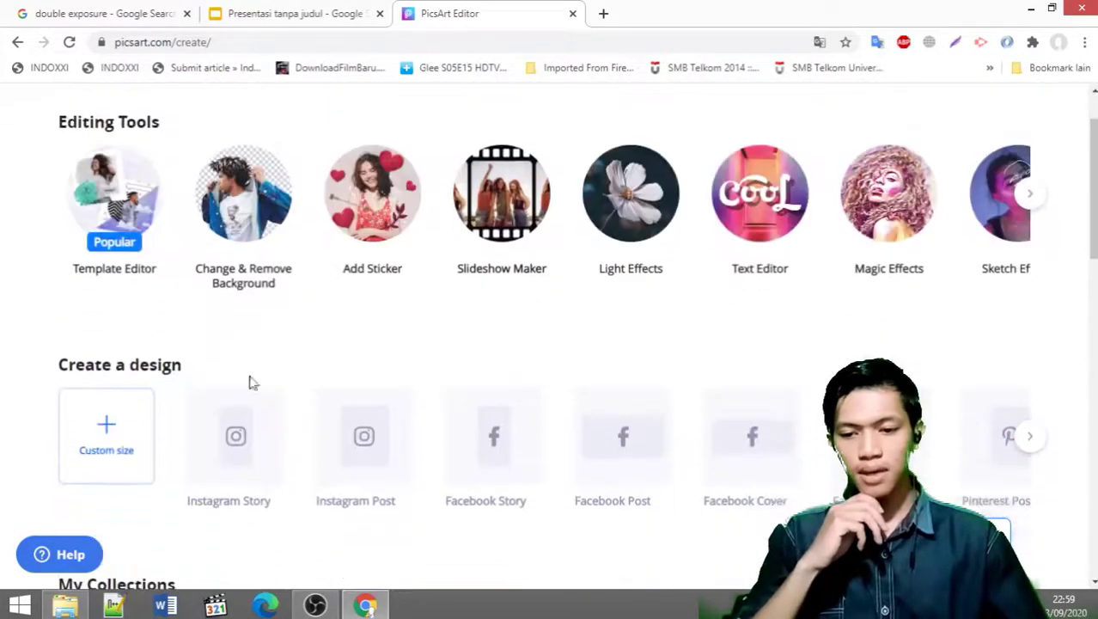
Create a new design with a custom size of 800 x 500 px
{"action": "left_click", "coordinate": [119, 421]}
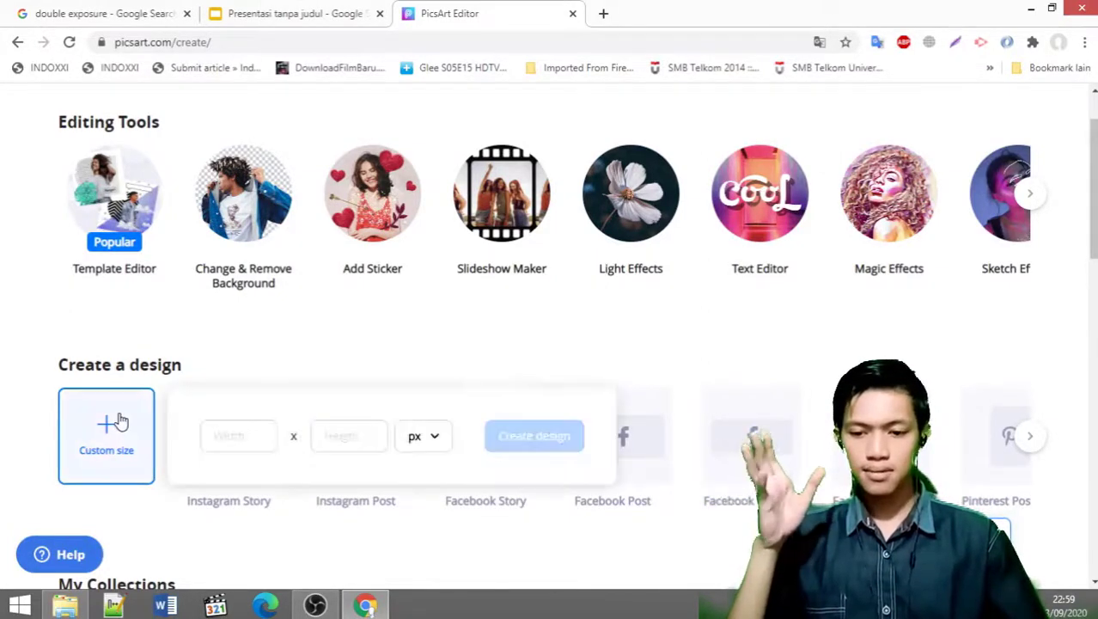
{"action": "left_click", "coordinate": [227, 436]}
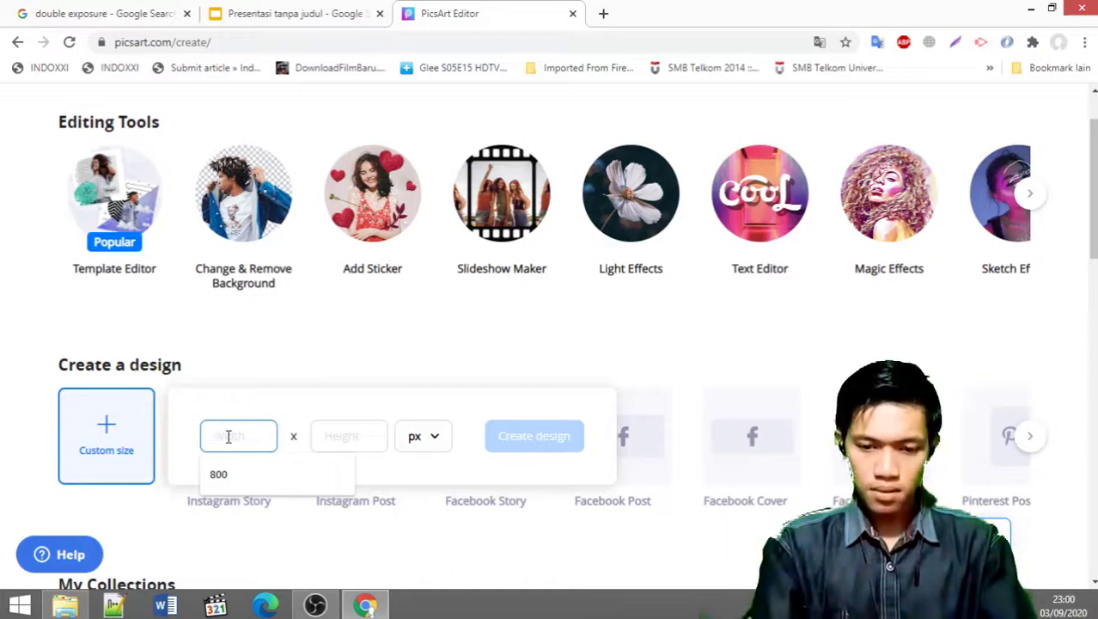
{"action": "type", "text": "800"}
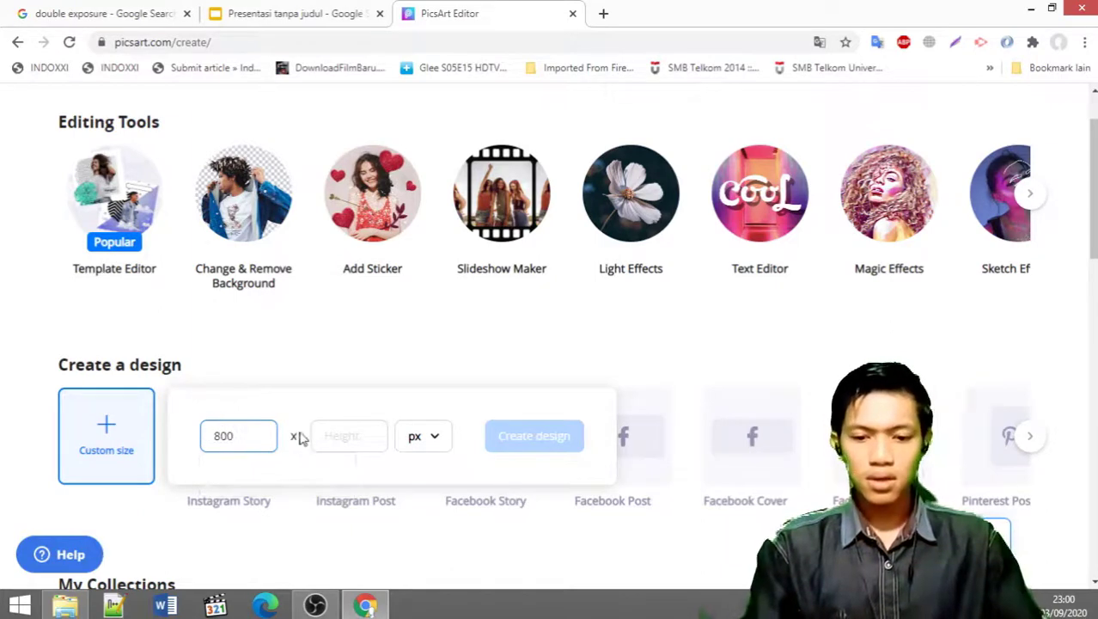
{"action": "left_click", "coordinate": [341, 435]}
{"action": "type", "text": "500"}
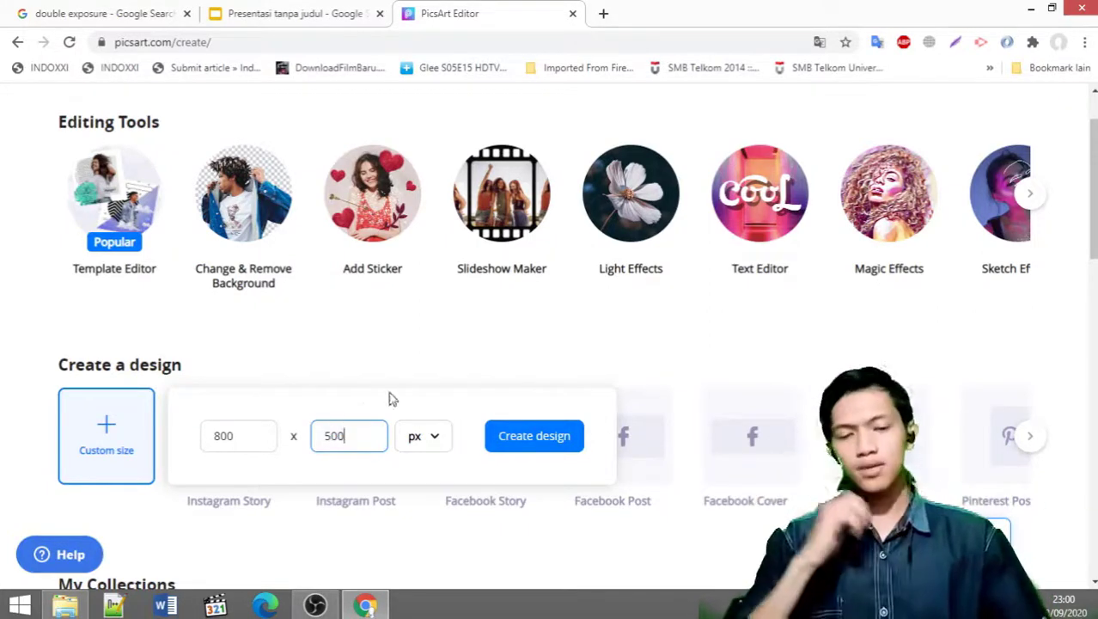
{"action": "left_click", "coordinate": [522, 442]}
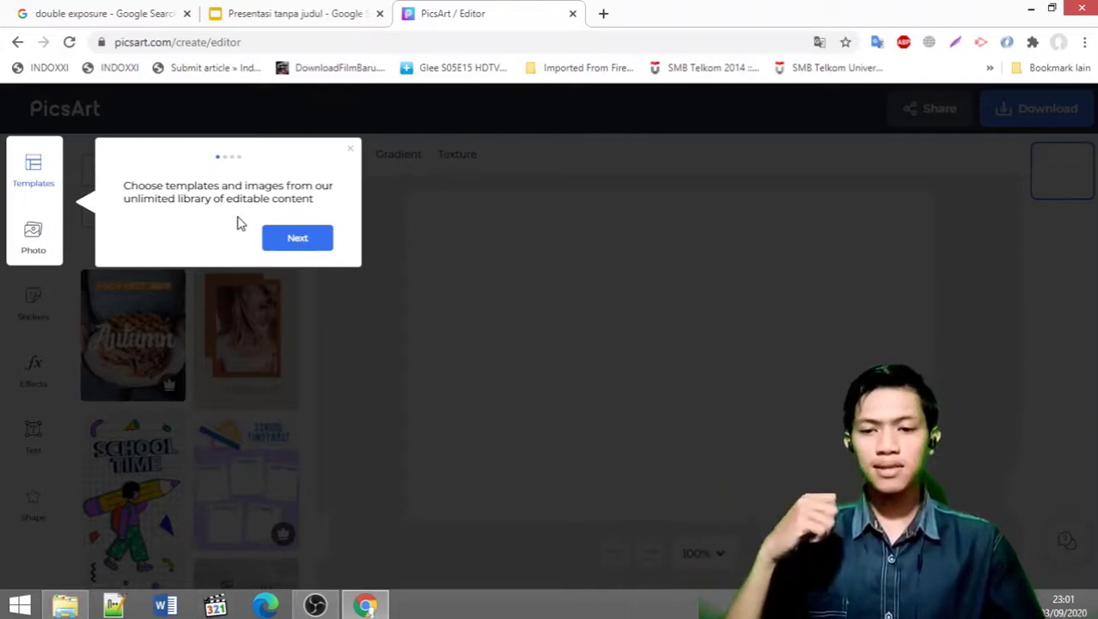
Go through all four hints of the editor's introductory tour and finish it
{"action": "left_click", "coordinate": [292, 240]}
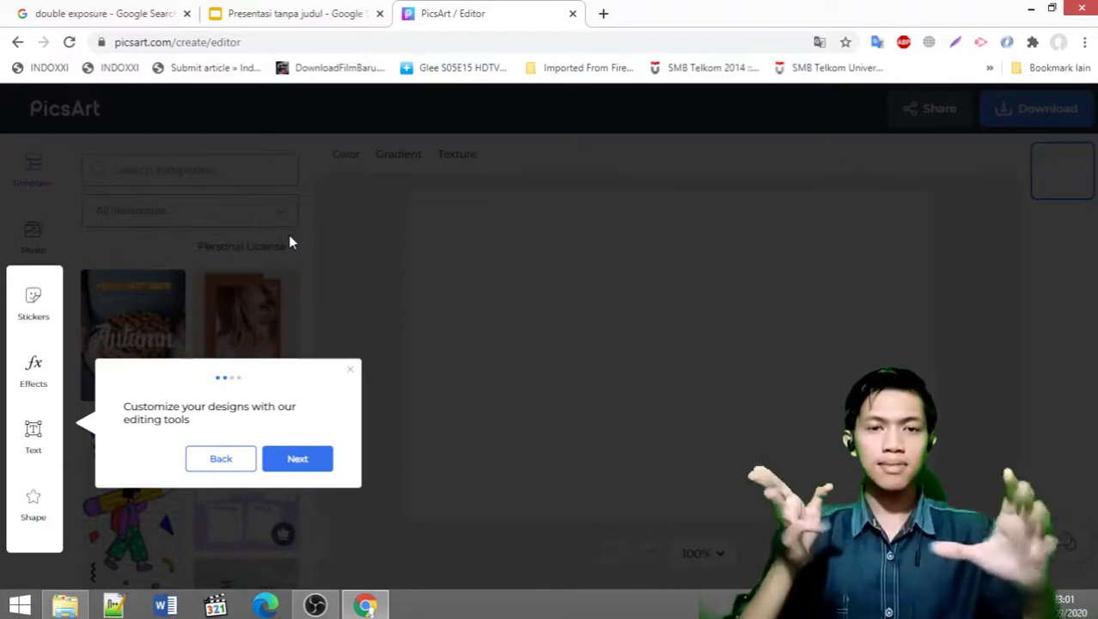
{"action": "left_click", "coordinate": [292, 464]}
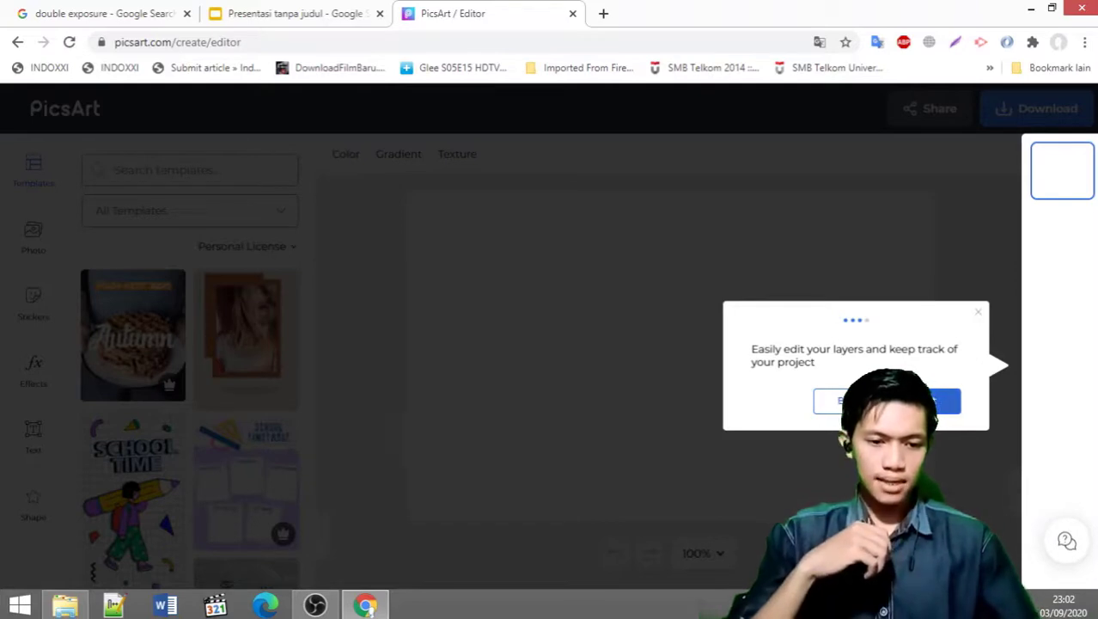
{"action": "left_click", "coordinate": [935, 401]}
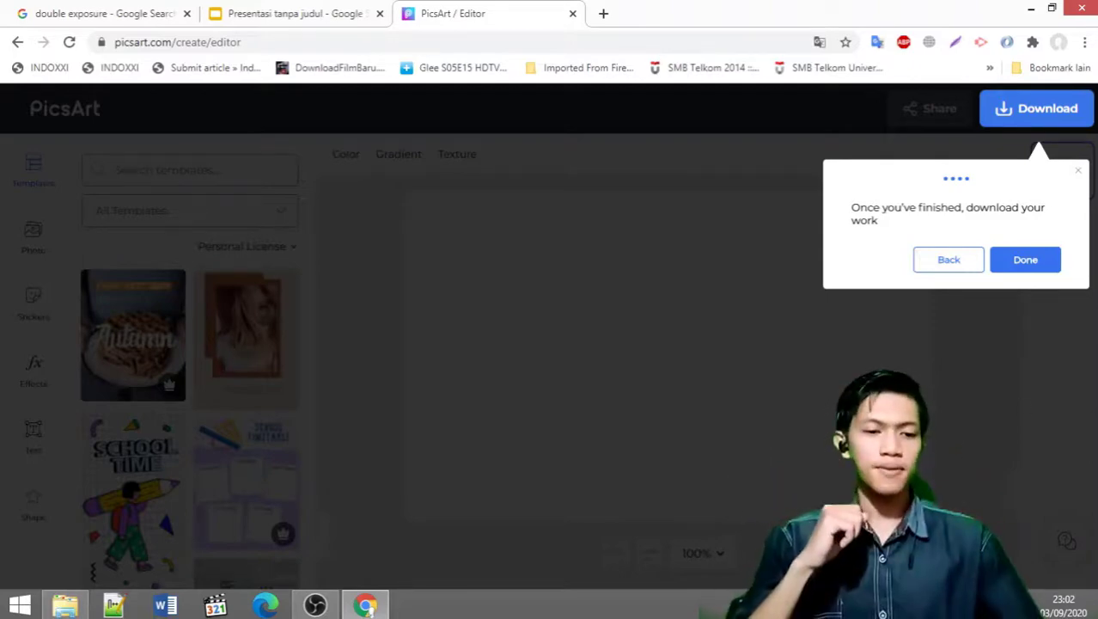
{"action": "left_click", "coordinate": [1029, 263]}
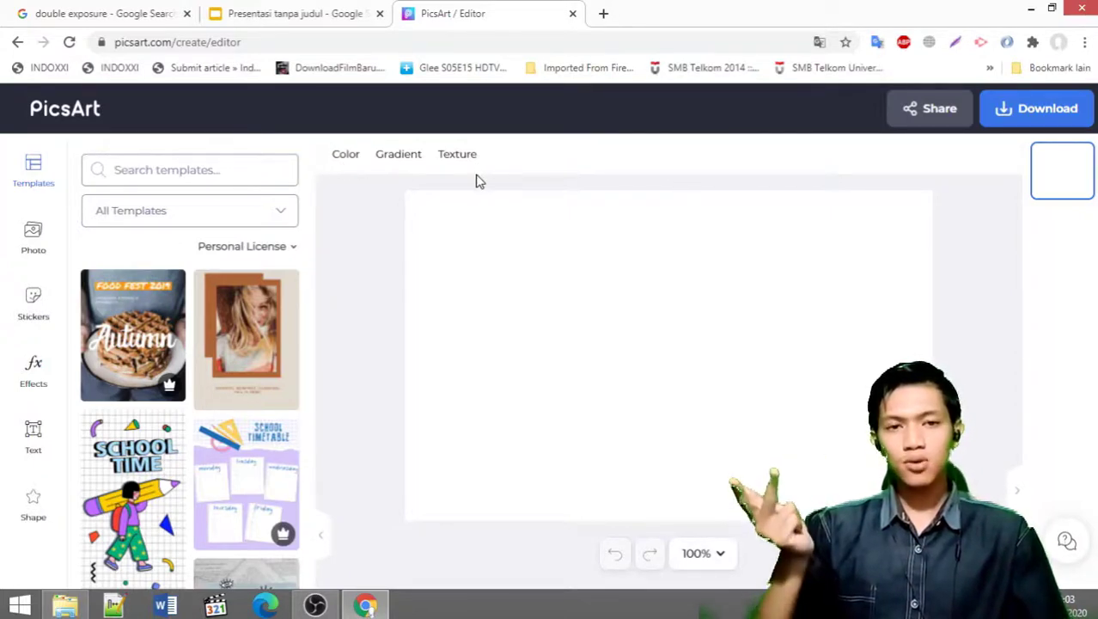
View the canvas background color options and browse the stock photos in the photo library
{"action": "left_click", "coordinate": [344, 160]}
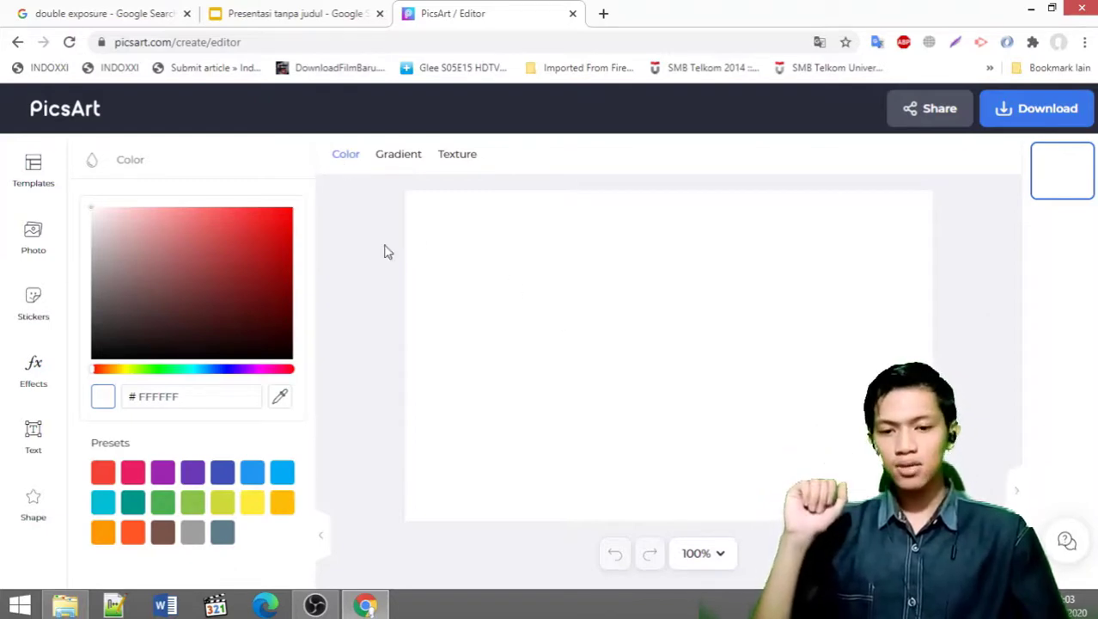
{"action": "left_click", "coordinate": [358, 243]}
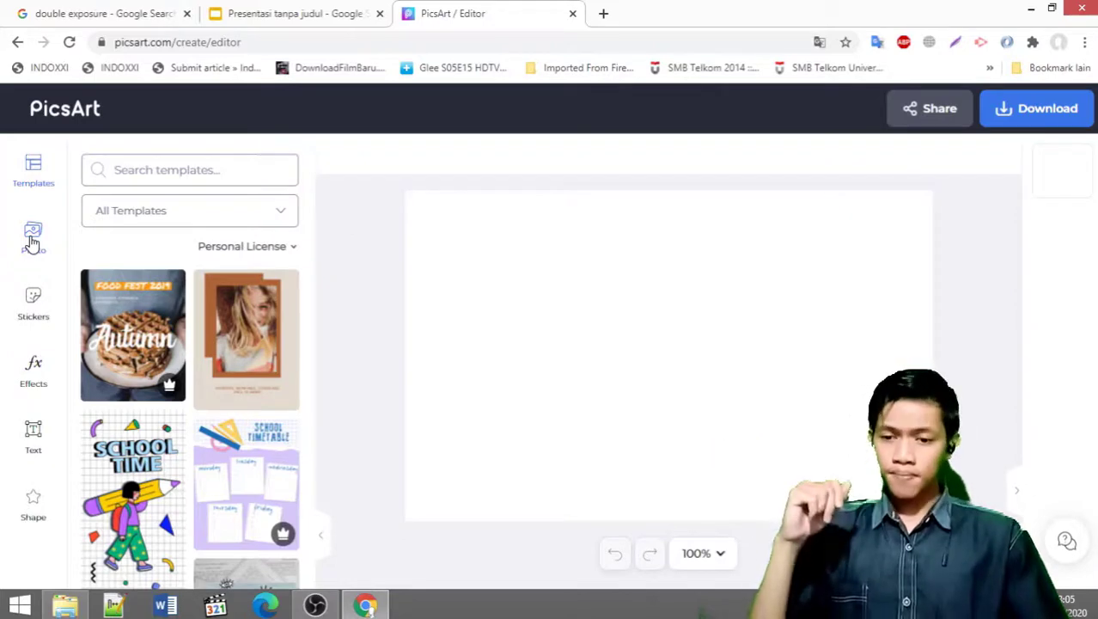
{"action": "left_click", "coordinate": [32, 241]}
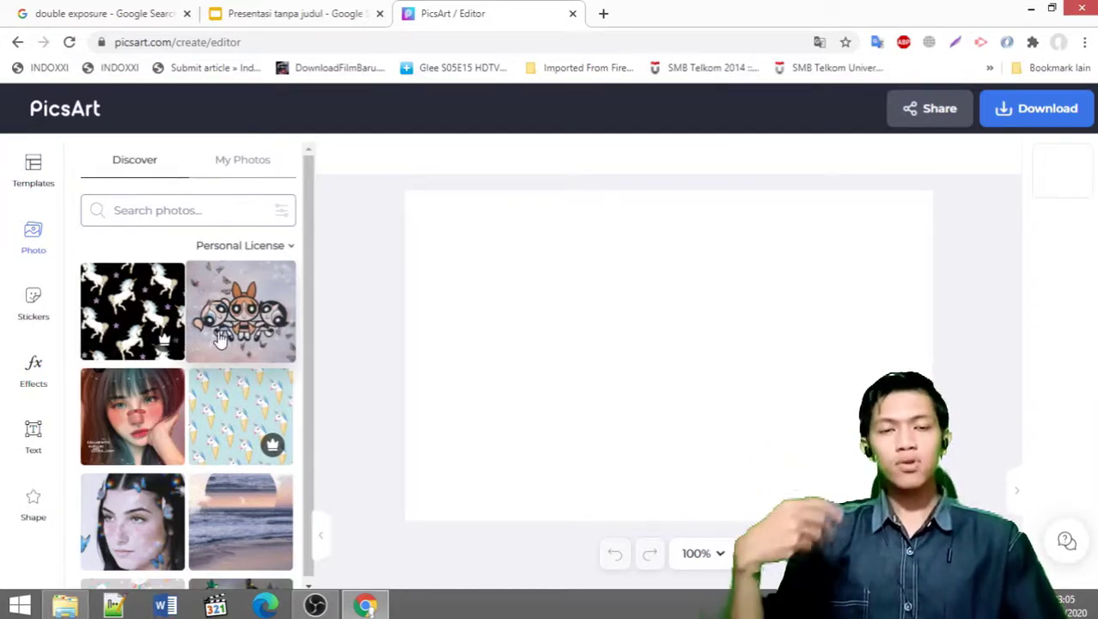
{"action": "scroll", "coordinate": [221, 340], "scroll_direction": "down", "scroll_amount": 5}
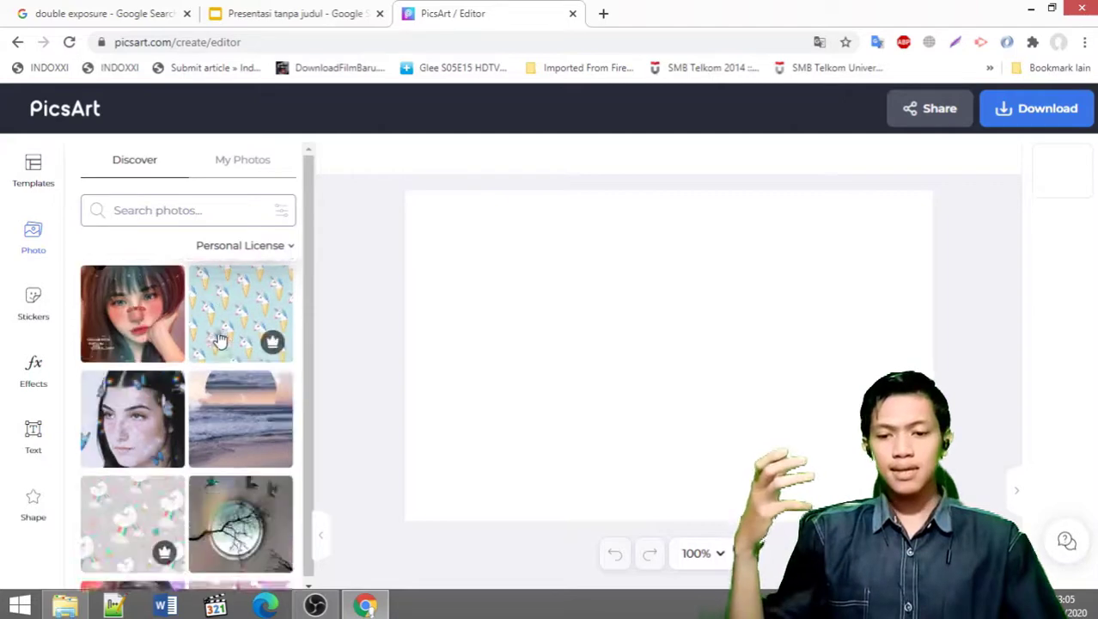
{"action": "scroll", "coordinate": [220, 340], "scroll_direction": "up", "scroll_amount": 5}
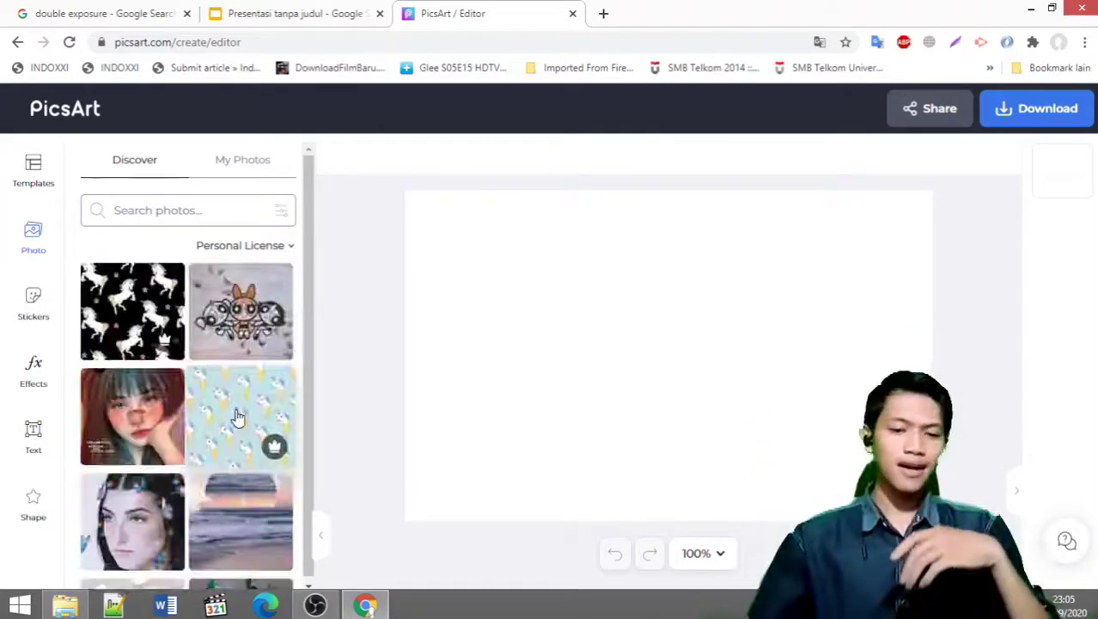
Start uploading an image to the personal photos and open the Contoh Gambar folder
{"action": "scroll", "coordinate": [133, 353], "scroll_direction": "down", "scroll_amount": 6}
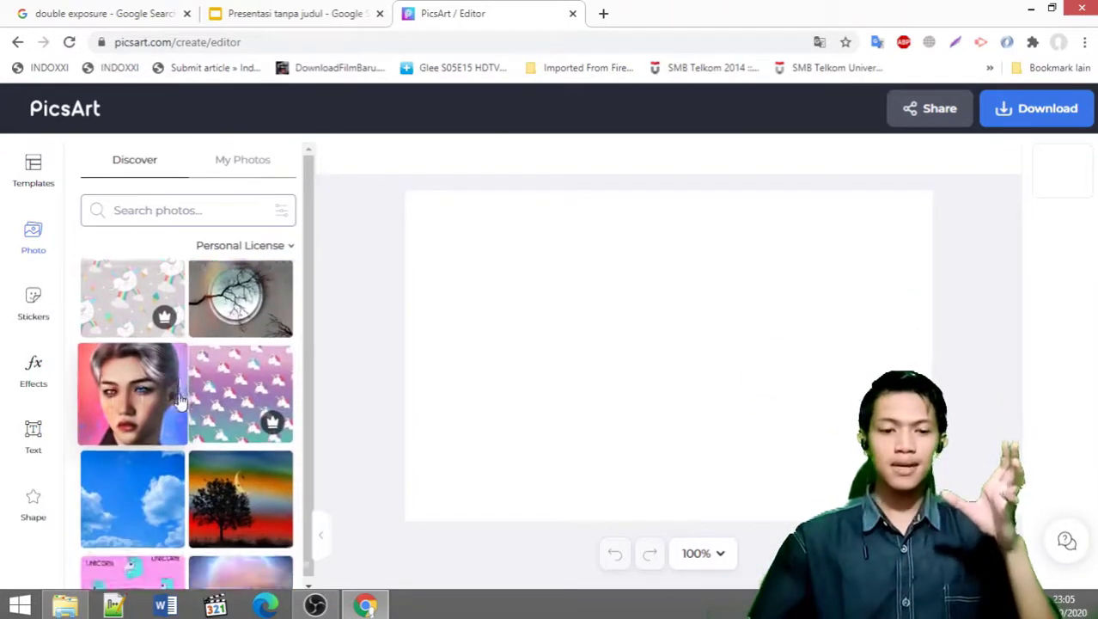
{"action": "scroll", "coordinate": [211, 455], "scroll_direction": "up", "scroll_amount": 6}
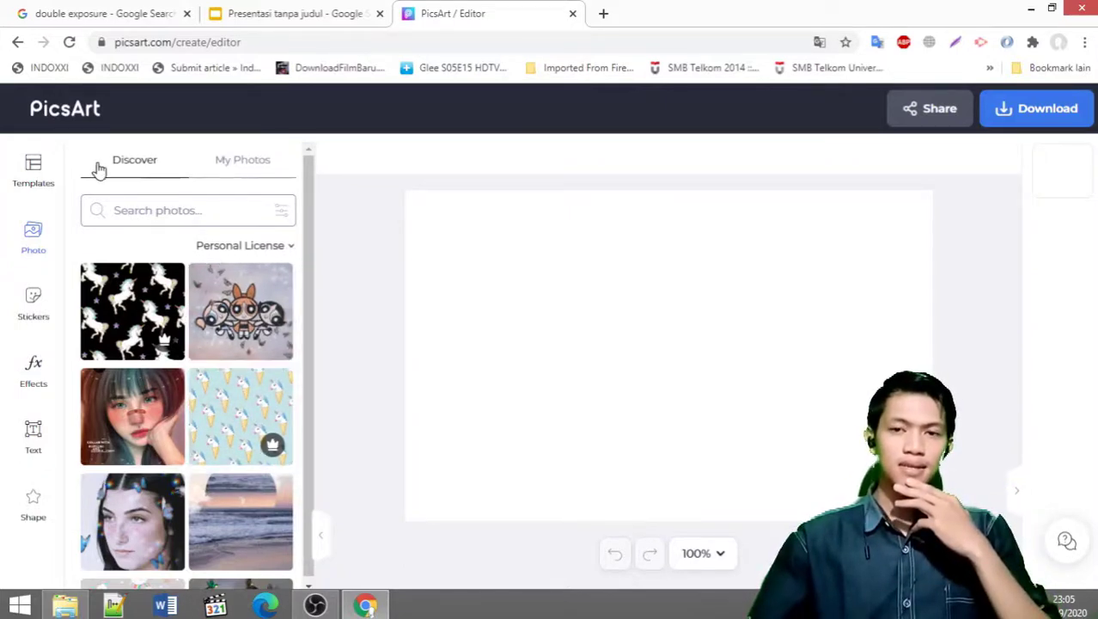
{"action": "left_click", "coordinate": [238, 171]}
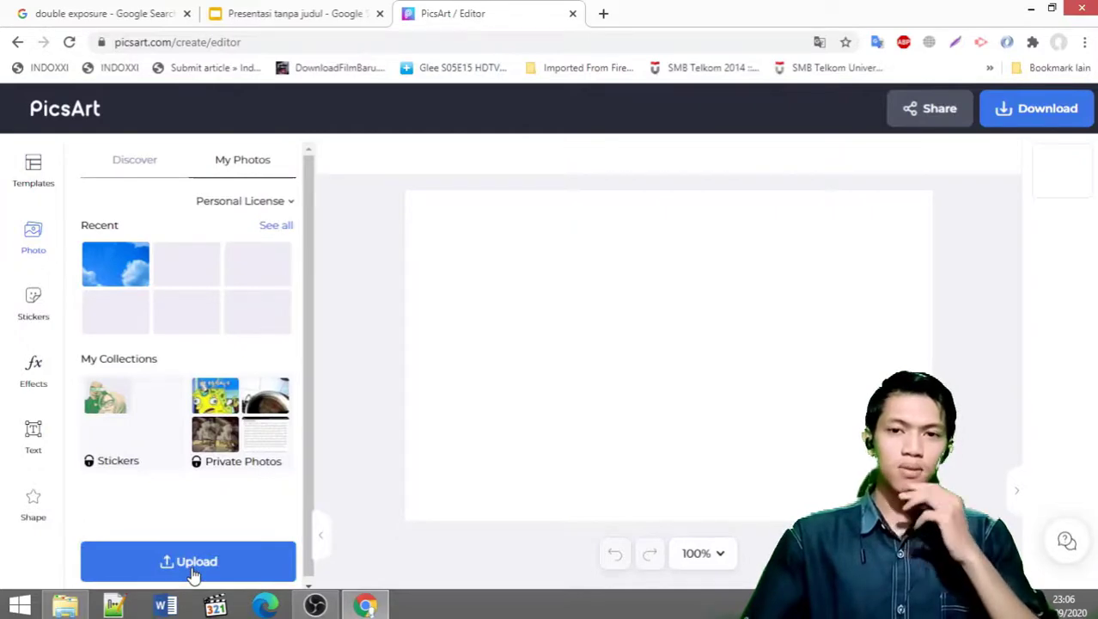
{"action": "left_click", "coordinate": [249, 564]}
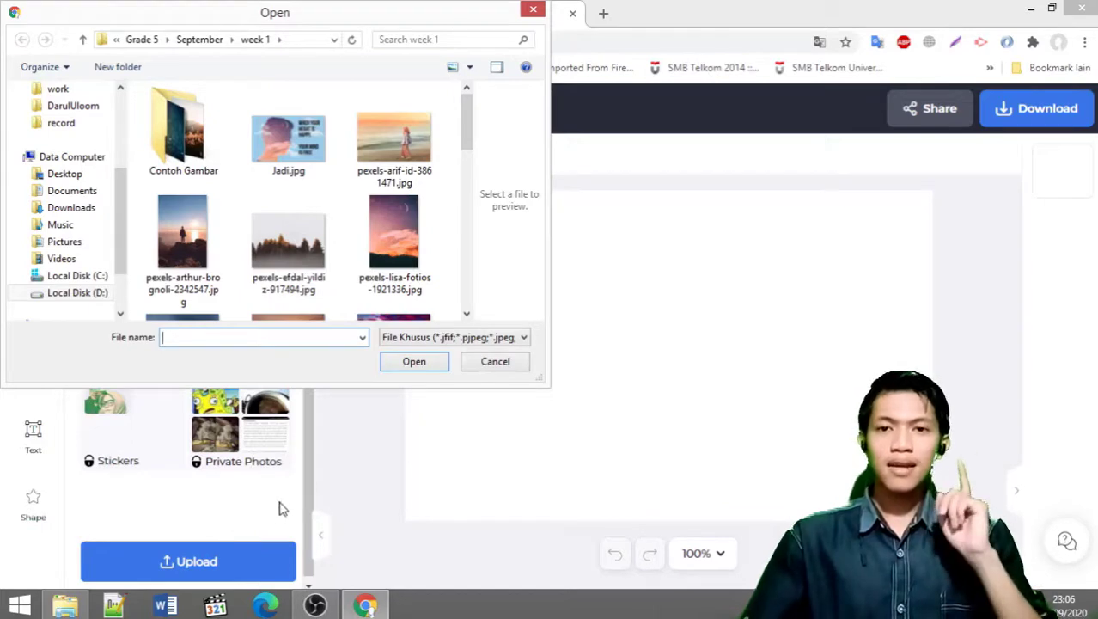
{"action": "double_click", "coordinate": [183, 137]}
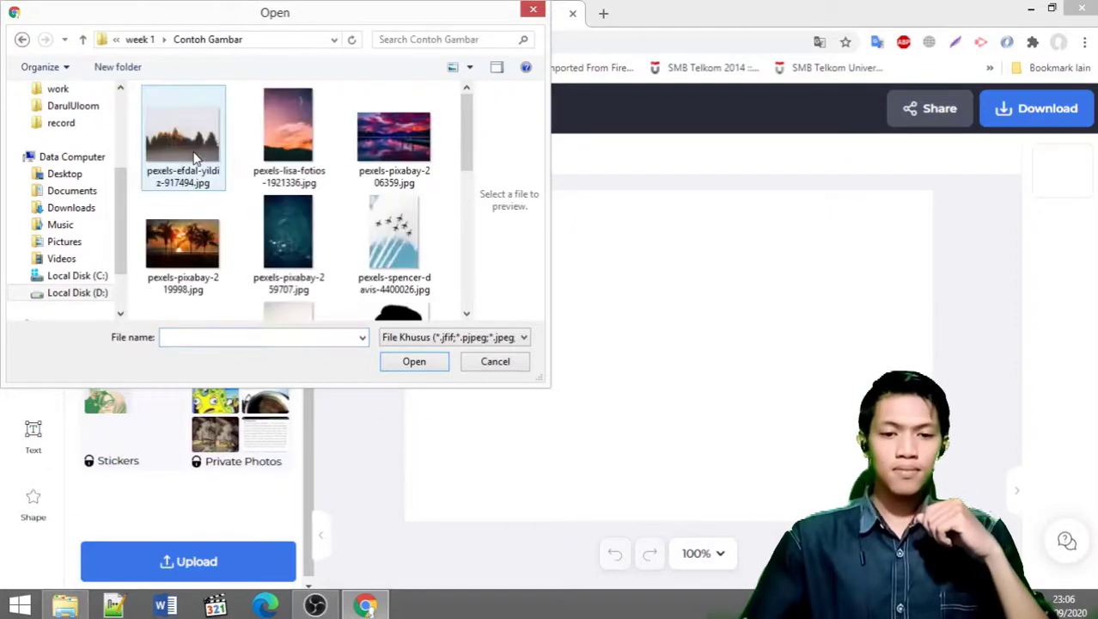
Look through the sample background photos and the silhouette images in the Contoh Gambar folder
{"action": "mouse_move", "coordinate": [471, 137]}
{"action": "left_mouse_down"}
{"action": "mouse_move", "coordinate": [468, 269]}
{"action": "mouse_move", "coordinate": [471, 131]}
{"action": "left_mouse_up"}
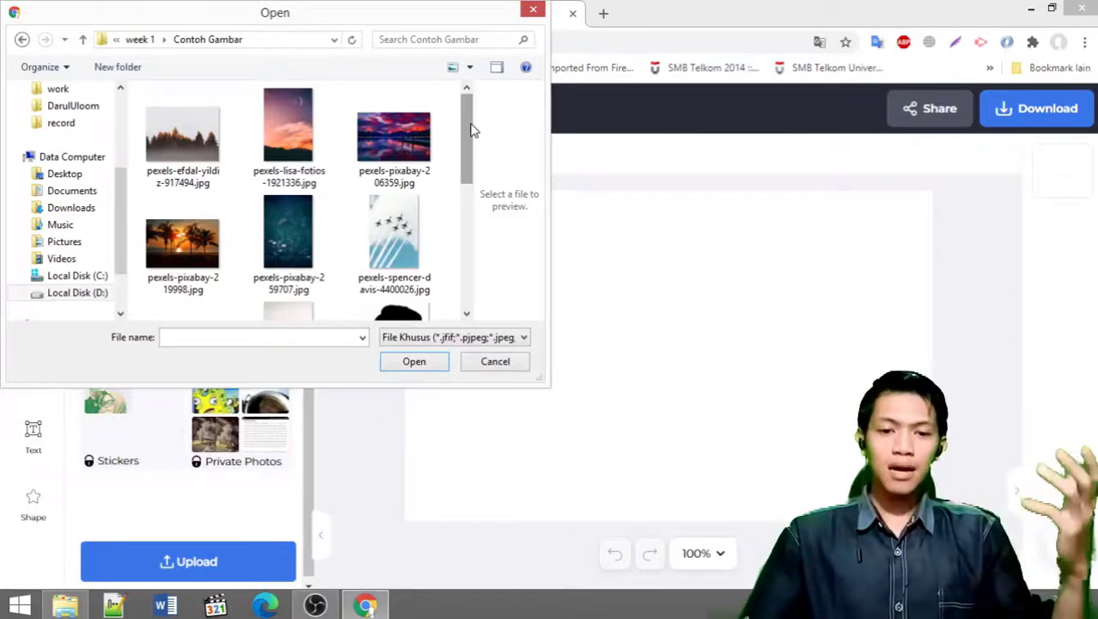
{"action": "scroll", "coordinate": [283, 159], "scroll_direction": "down", "scroll_amount": 1}
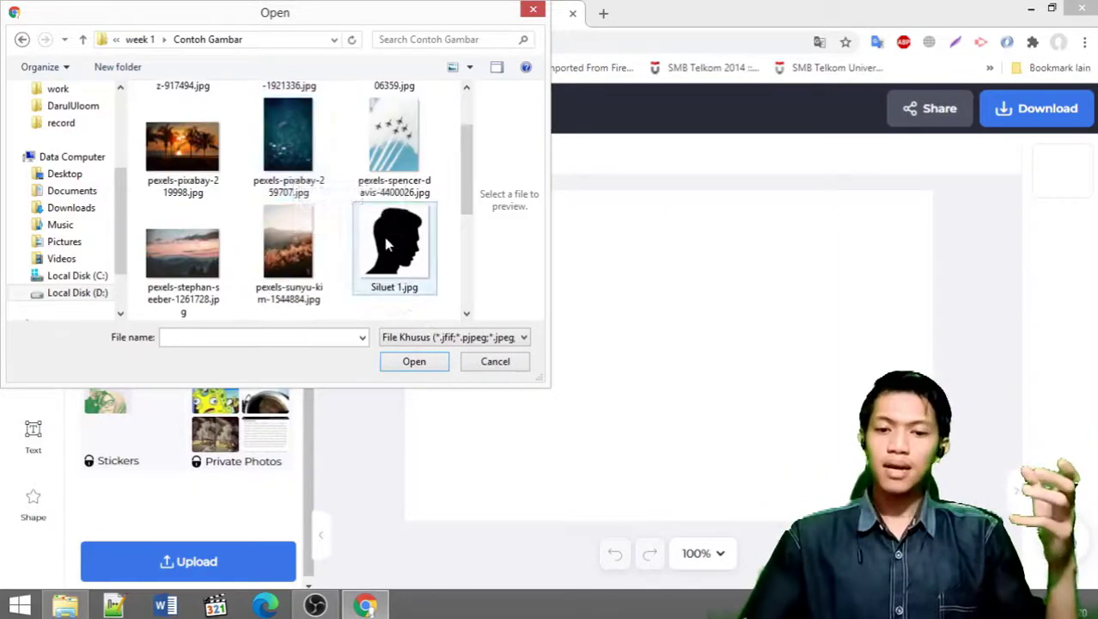
{"action": "scroll", "coordinate": [383, 236], "scroll_direction": "down", "scroll_amount": 1}
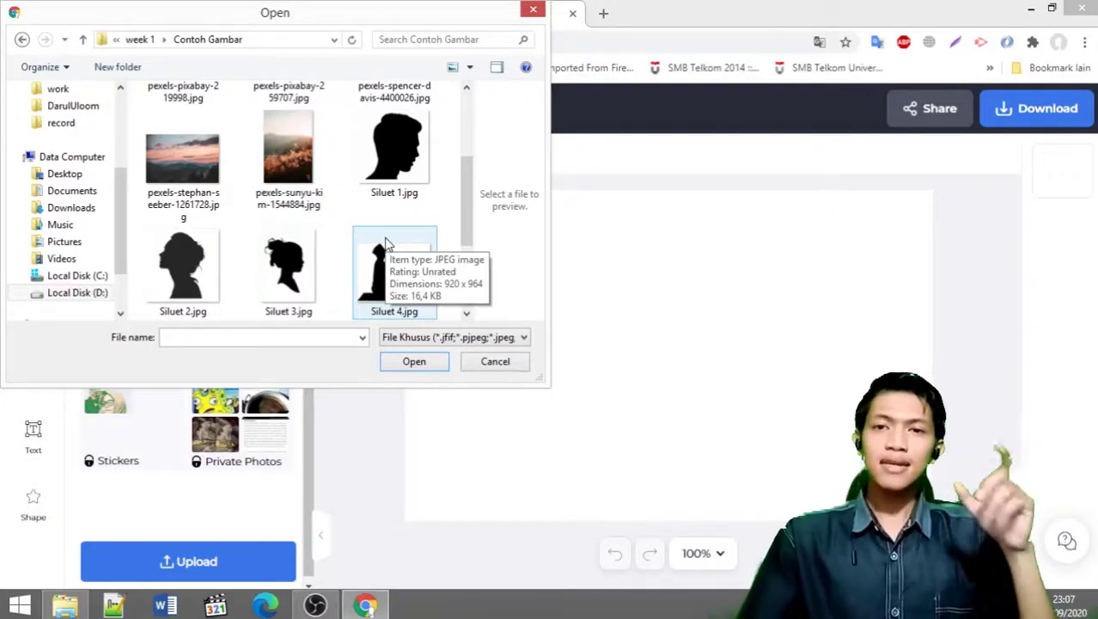
{"action": "scroll", "coordinate": [438, 228], "scroll_direction": "up", "scroll_amount": 2}
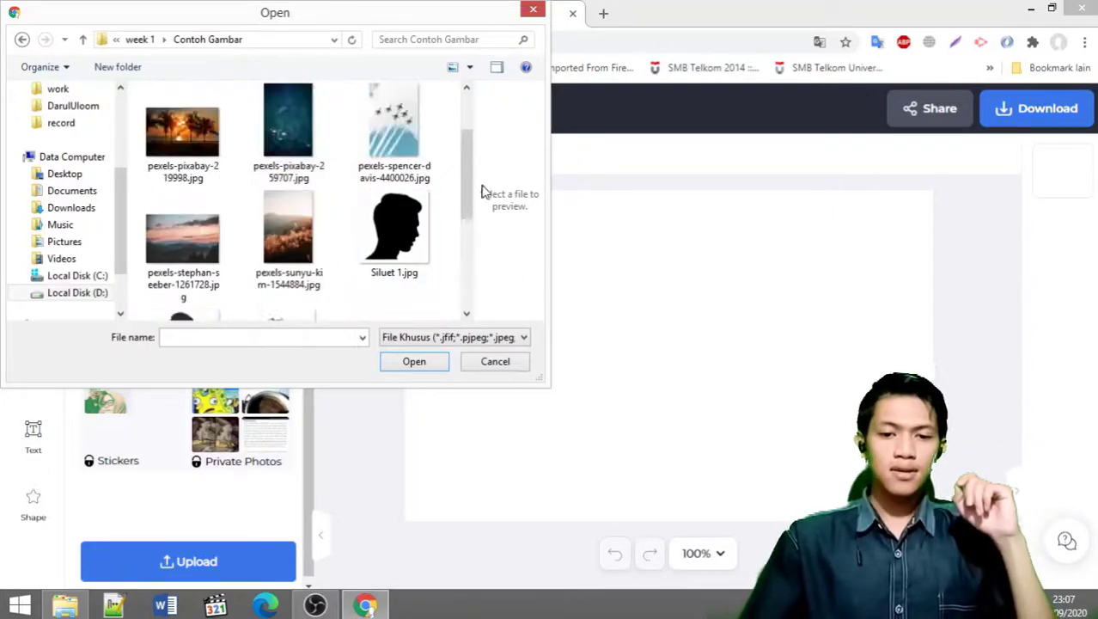
{"action": "left_click_drag", "start_coordinate": [469, 167], "coordinate": [471, 185]}
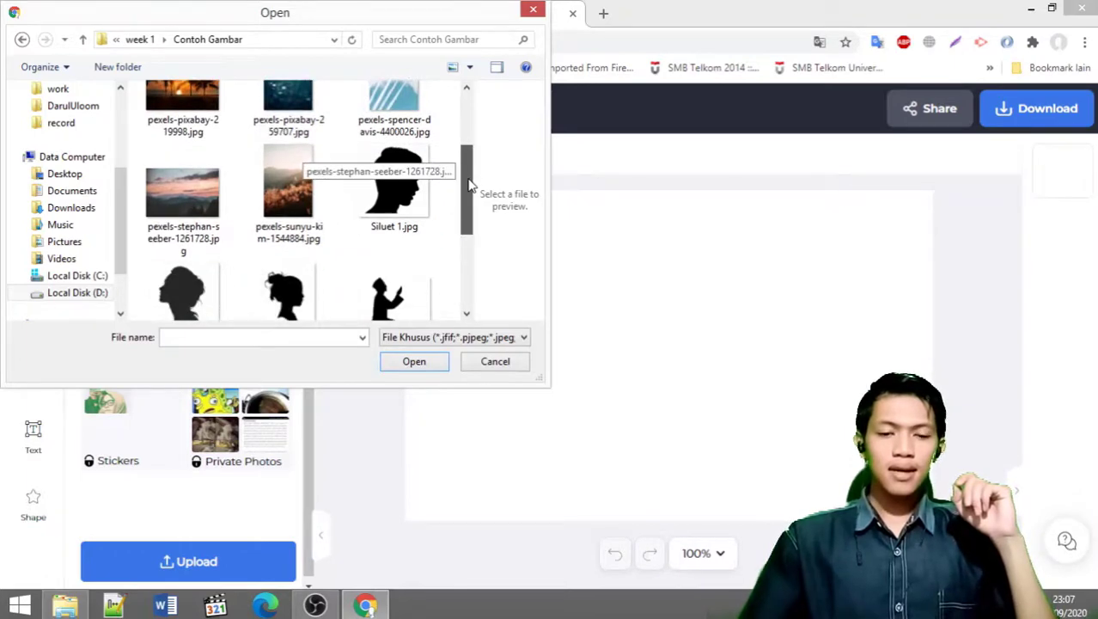
{"action": "left_click", "coordinate": [423, 209]}
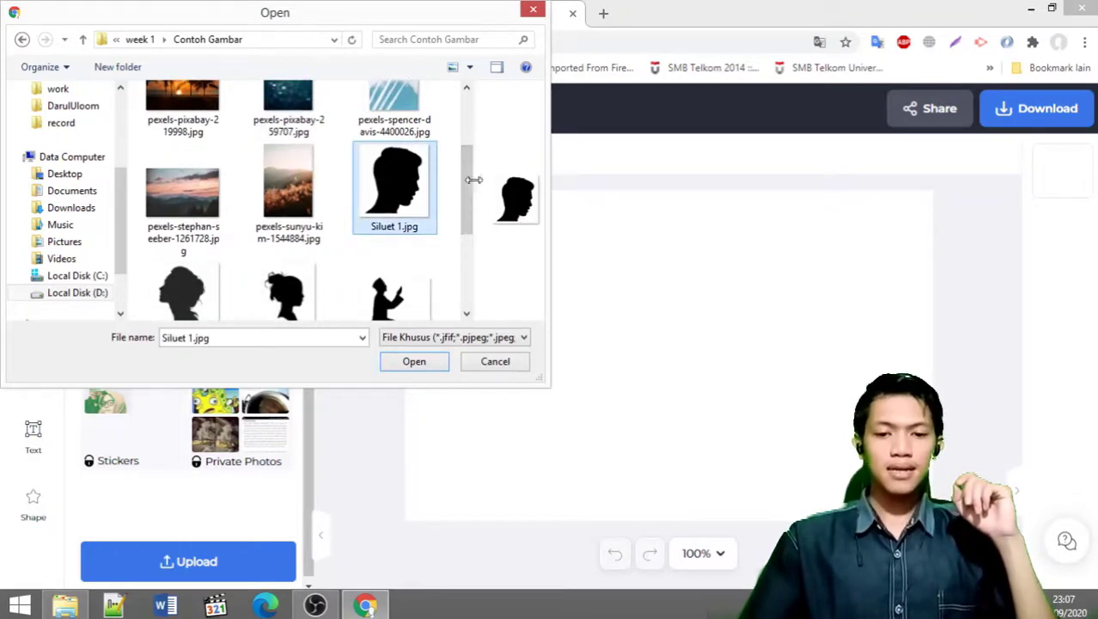
{"action": "left_click_drag", "start_coordinate": [466, 182], "coordinate": [463, 212]}
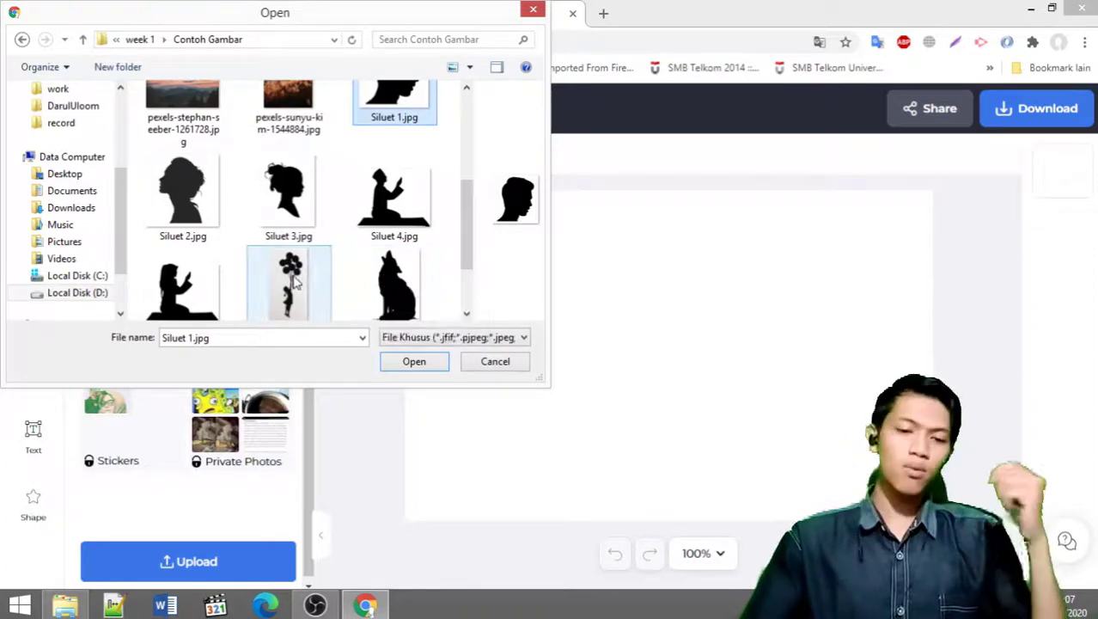
{"action": "left_click_drag", "start_coordinate": [464, 213], "coordinate": [458, 270]}
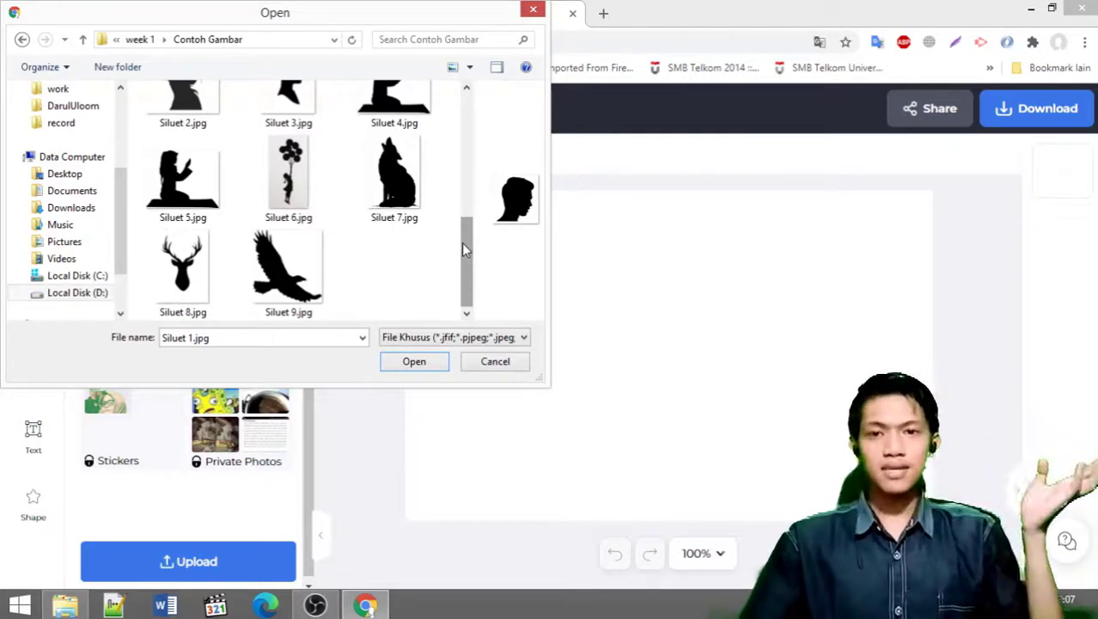
{"action": "left_click_drag", "start_coordinate": [463, 250], "coordinate": [467, 192]}
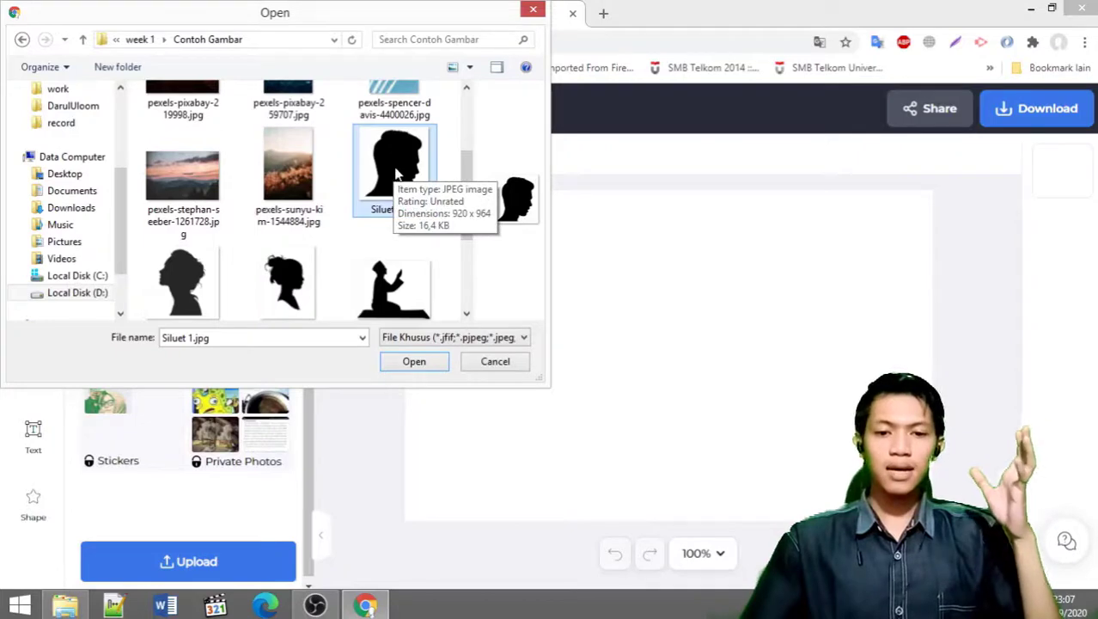
Upload Siluet 1.jpg onto the canvas and dismiss the photo tools hint
{"action": "scroll", "coordinate": [468, 172], "scroll_direction": "up", "scroll_amount": 1}
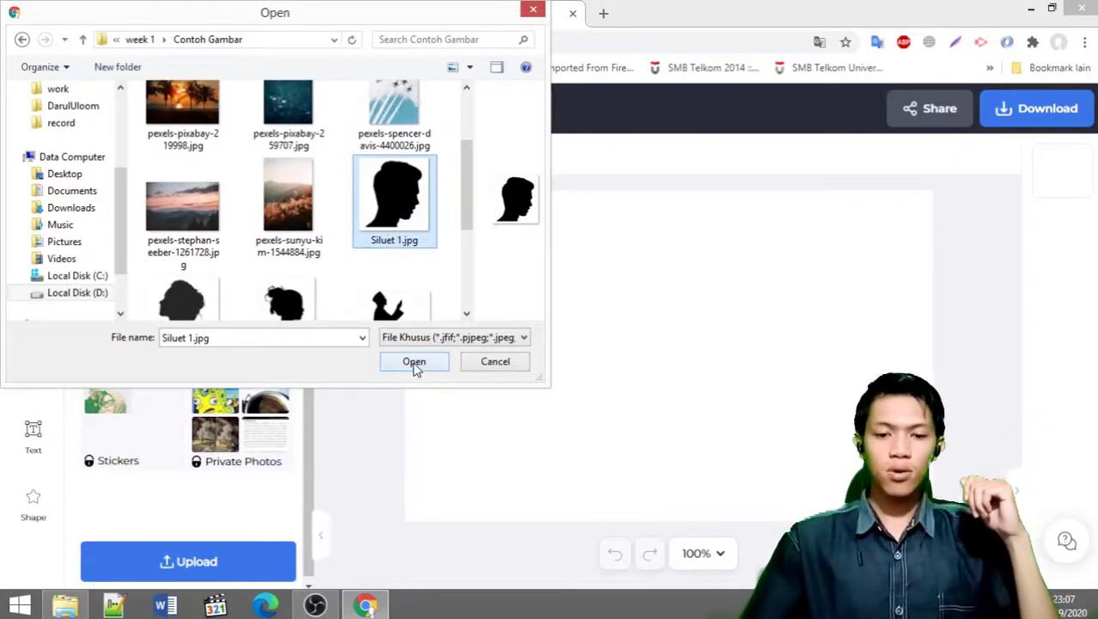
{"action": "left_click", "coordinate": [400, 147]}
{"action": "left_click", "coordinate": [405, 243]}
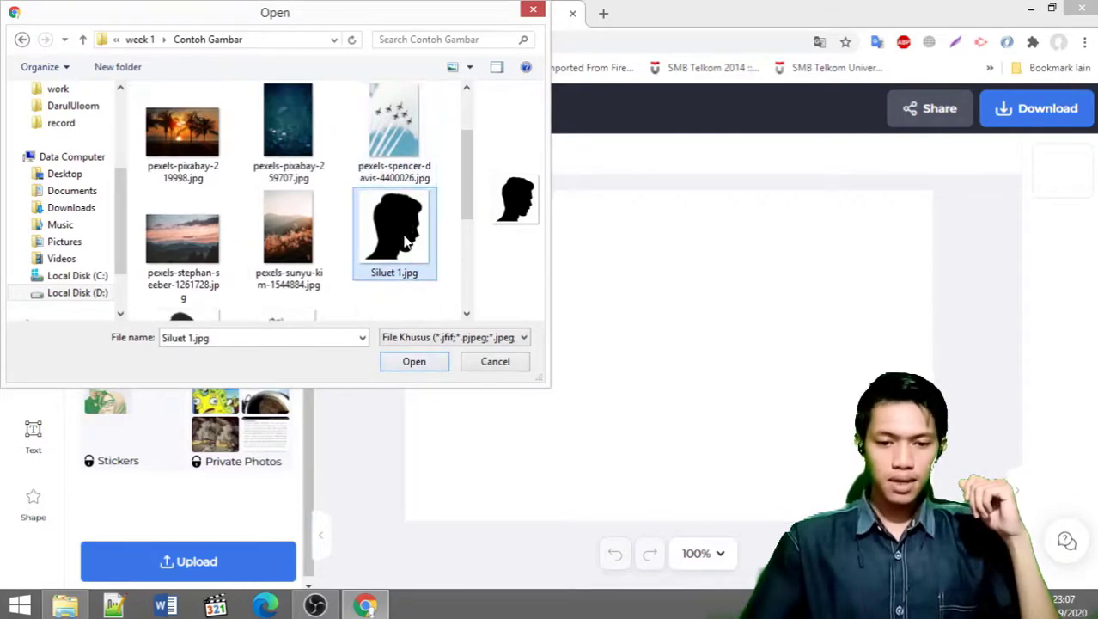
{"action": "left_click", "coordinate": [418, 365]}
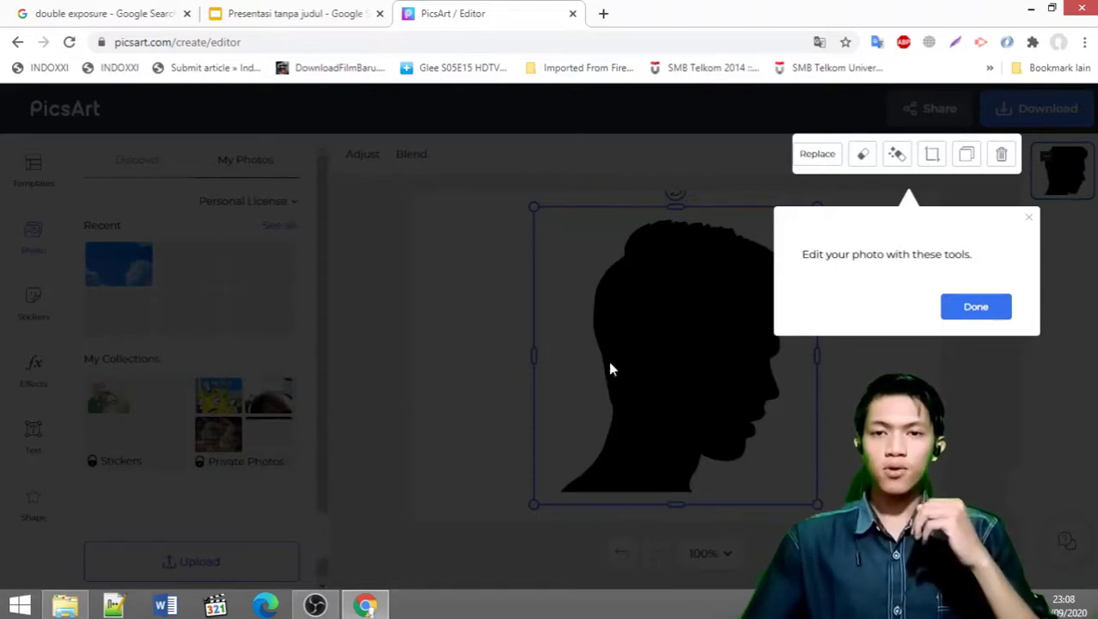
{"action": "left_click", "coordinate": [976, 307]}
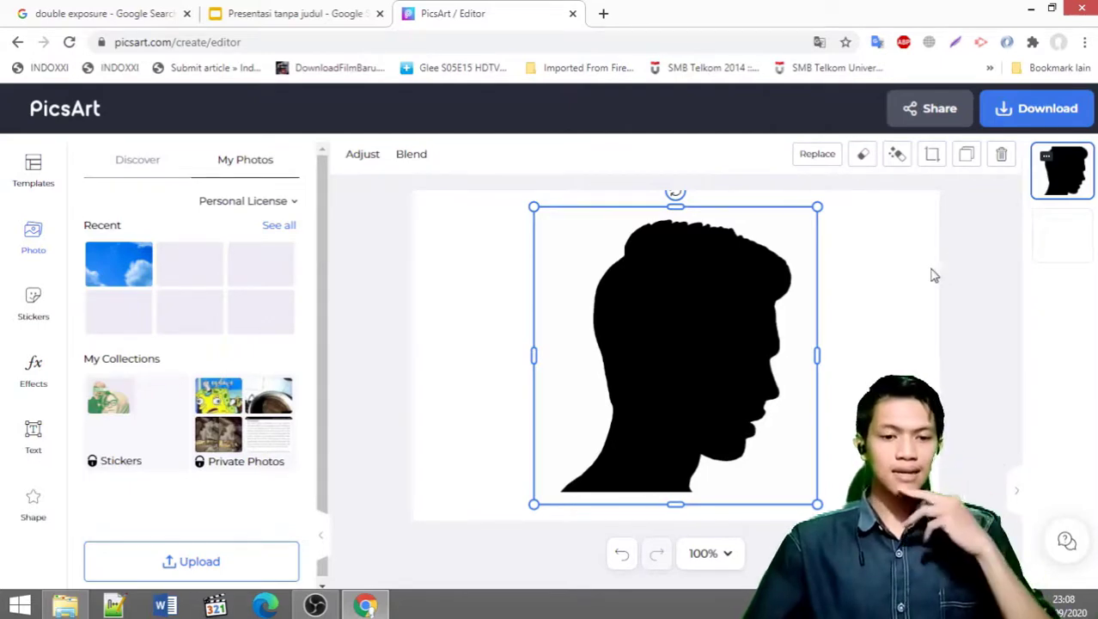
Upload the portrait sunset photo with the crescent moon from the Contoh Gambar folder onto the canvas
{"action": "left_click", "coordinate": [205, 571]}
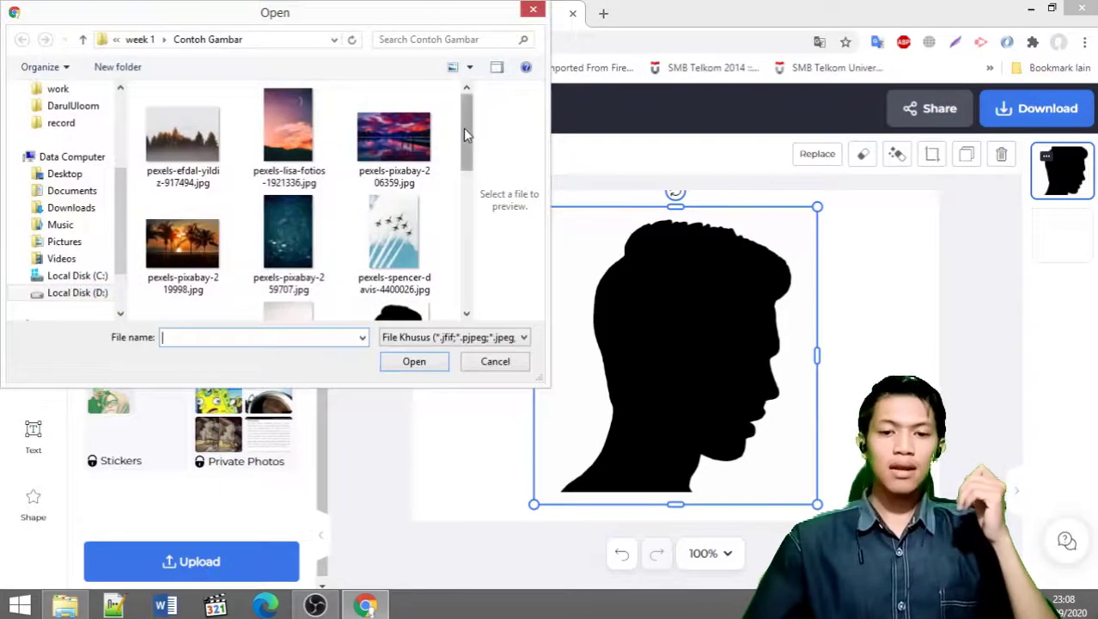
{"action": "left_click_drag", "start_coordinate": [462, 128], "coordinate": [469, 135]}
{"action": "left_click", "coordinate": [395, 206]}
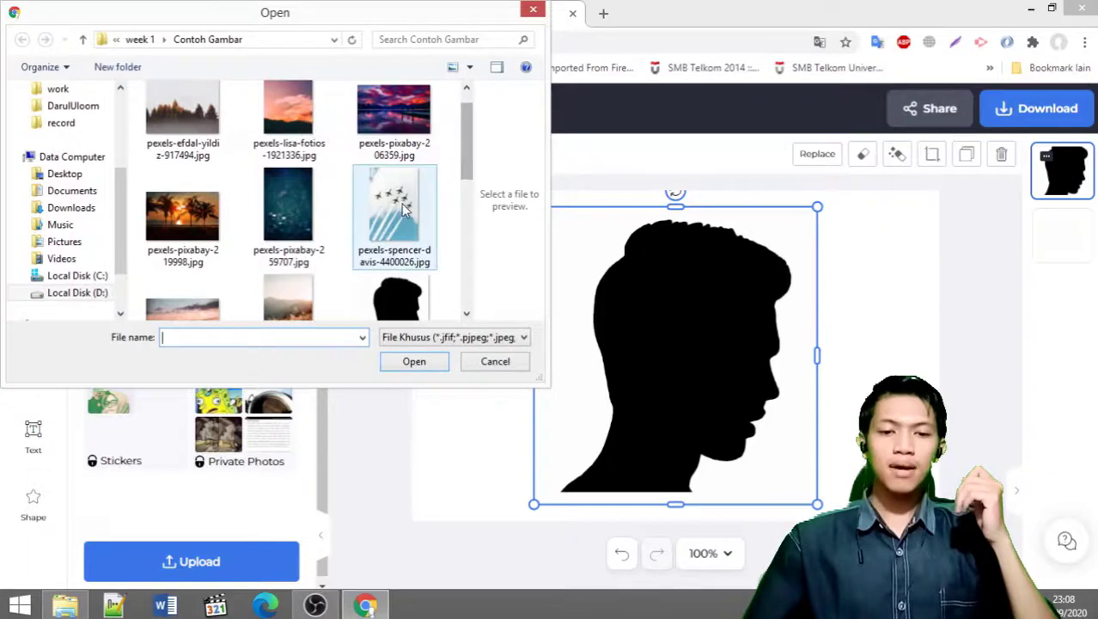
{"action": "left_click", "coordinate": [282, 212]}
{"action": "left_click", "coordinate": [273, 297]}
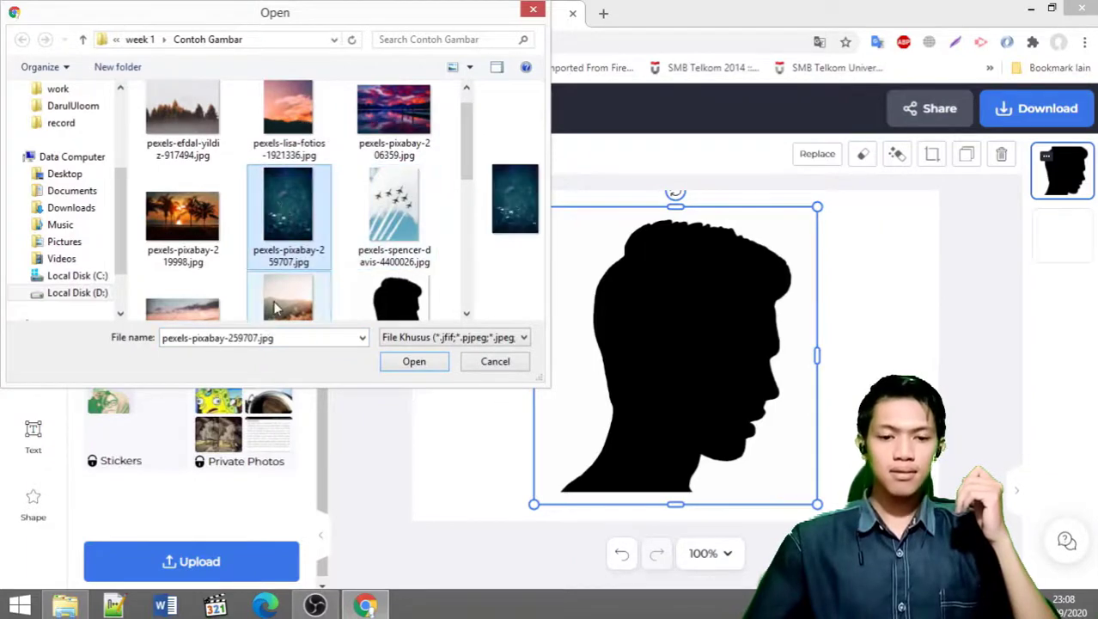
{"action": "left_click", "coordinate": [183, 284]}
{"action": "scroll", "coordinate": [258, 258], "scroll_direction": "up", "scroll_amount": 1}
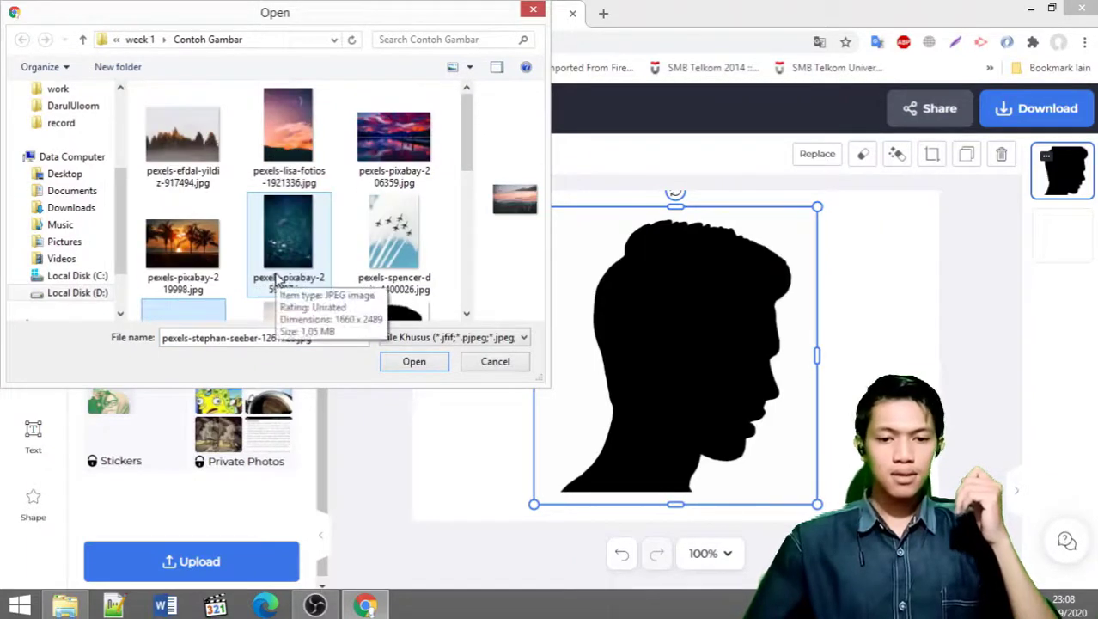
{"action": "left_click", "coordinate": [391, 138]}
{"action": "left_click", "coordinate": [306, 140]}
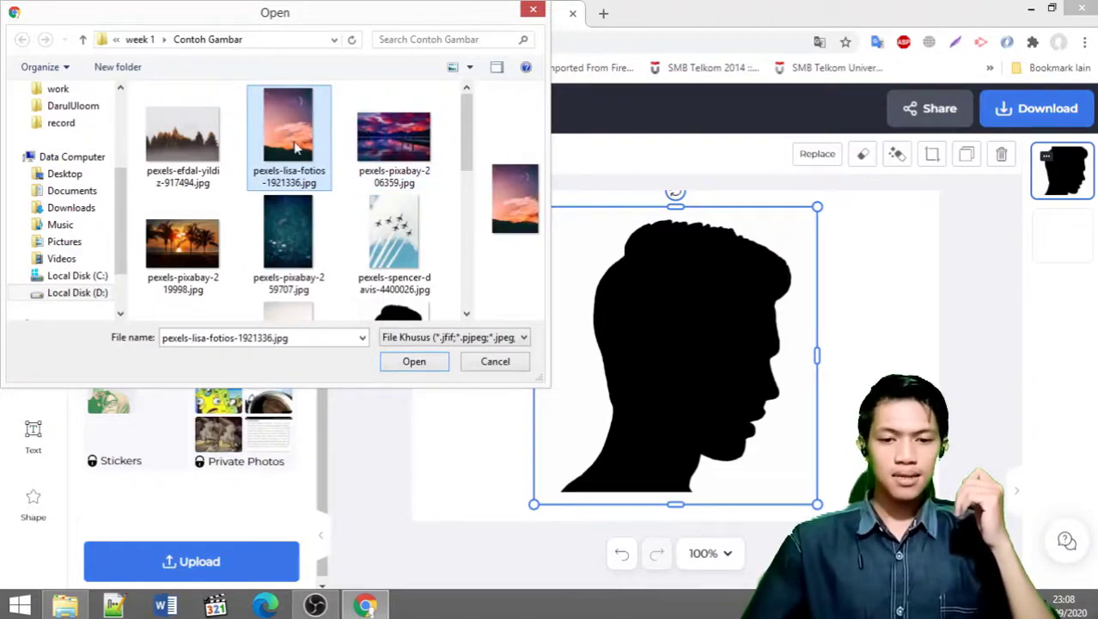
{"action": "left_click", "coordinate": [399, 368]}
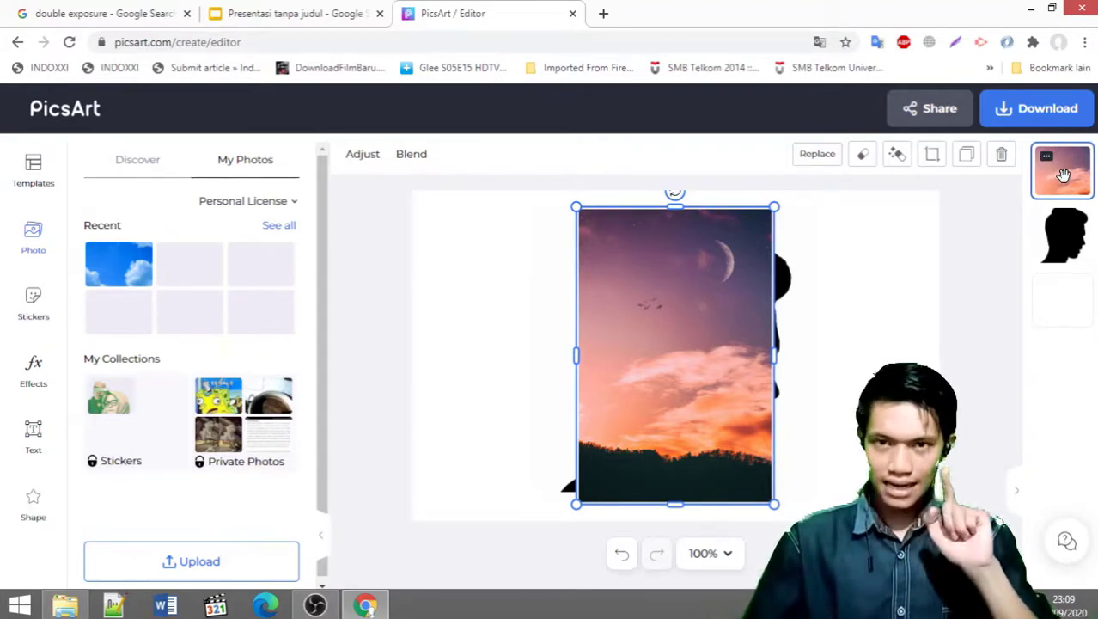
Put the sunset layer beneath the silhouette layer and shift the silhouette toward the canvas's right side
{"action": "left_click_drag", "start_coordinate": [1064, 176], "coordinate": [1059, 244]}
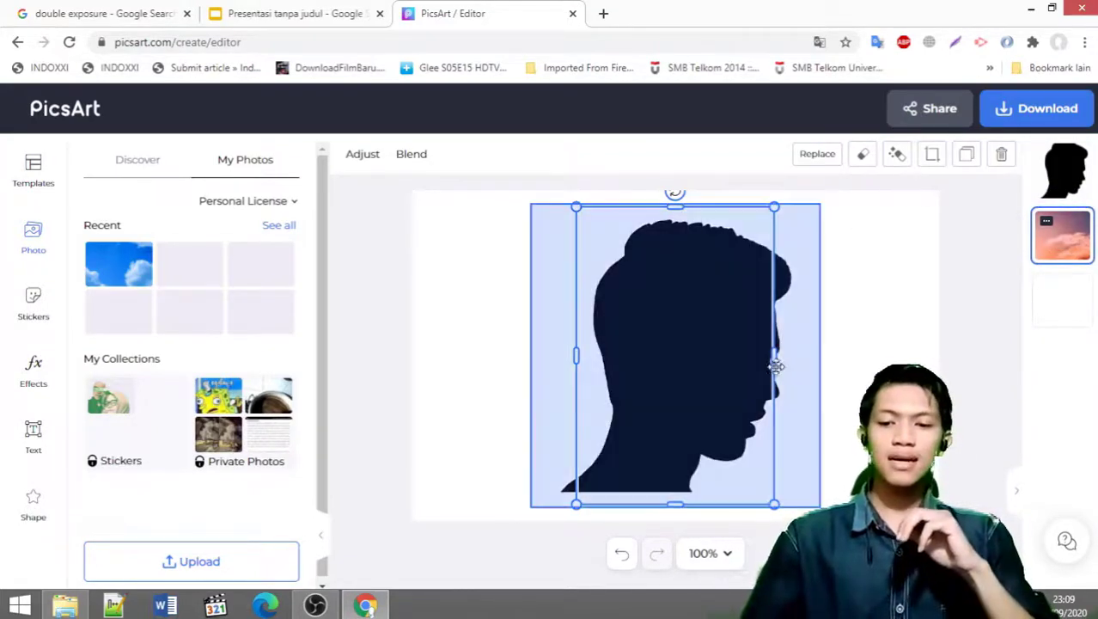
{"action": "left_click", "coordinate": [846, 372]}
{"action": "left_click", "coordinate": [688, 378]}
{"action": "left_click_drag", "start_coordinate": [661, 368], "coordinate": [768, 365]}
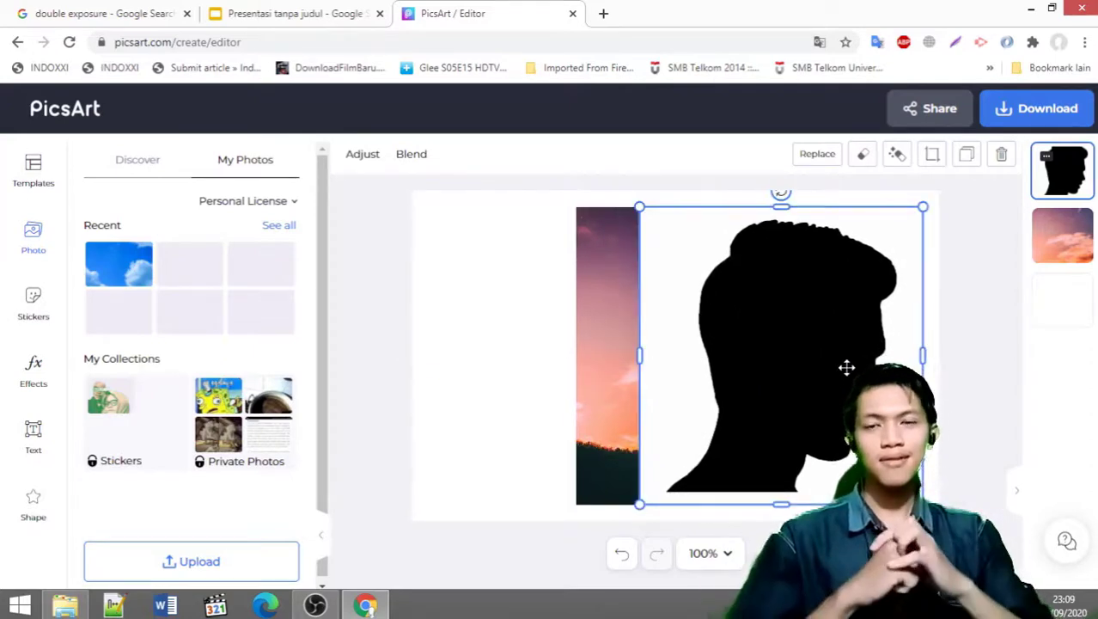
Bring the sunset layer above the silhouette and place the two images side by side, with the silhouette left of the sunset photo
{"action": "left_click", "coordinate": [1066, 249]}
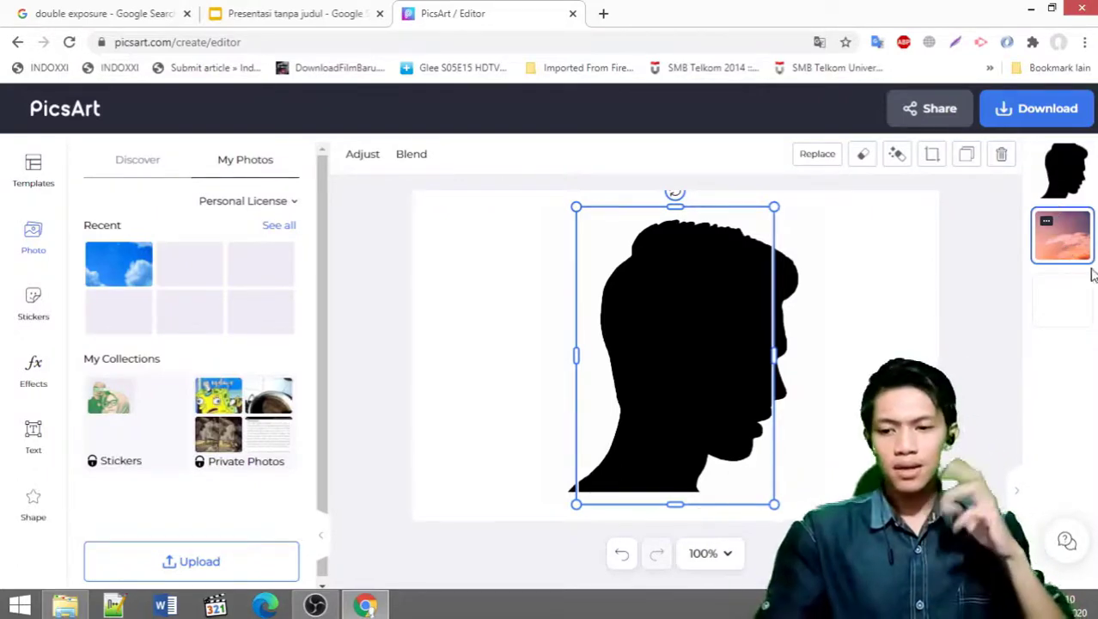
{"action": "left_click_drag", "start_coordinate": [1063, 249], "coordinate": [1063, 176]}
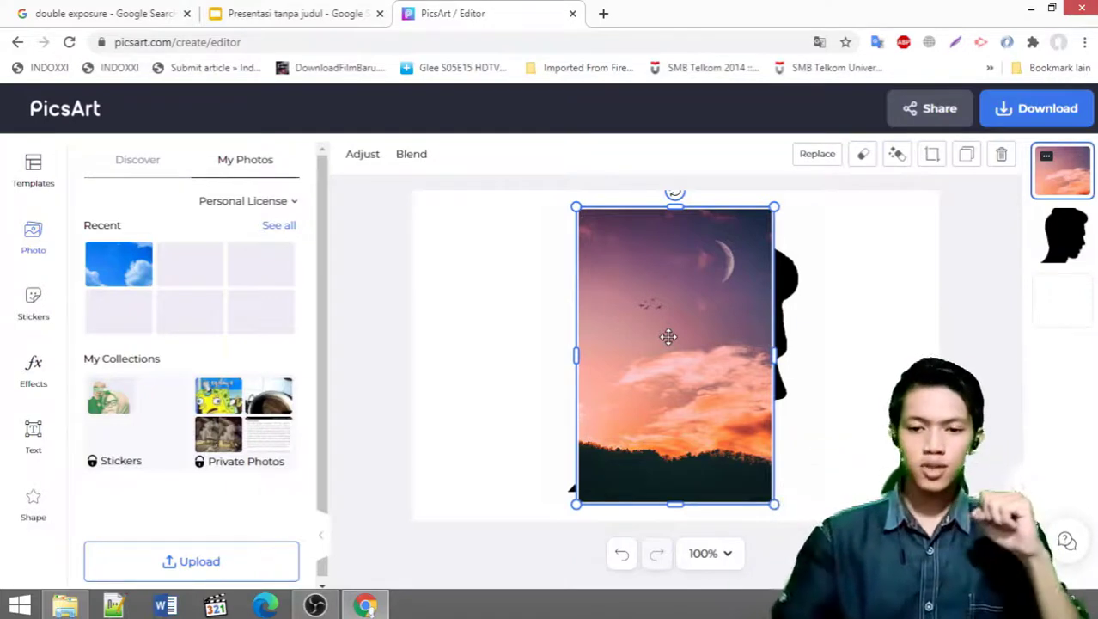
{"action": "left_click_drag", "start_coordinate": [669, 336], "coordinate": [646, 326]}
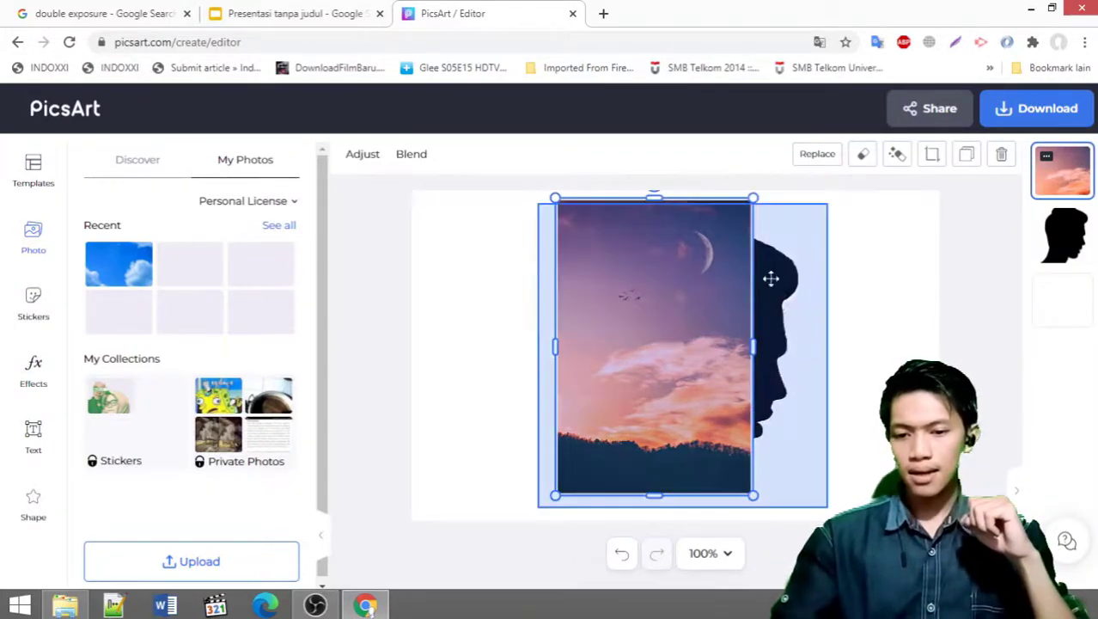
{"action": "left_click_drag", "start_coordinate": [688, 375], "coordinate": [859, 384]}
{"action": "left_click", "coordinate": [643, 359]}
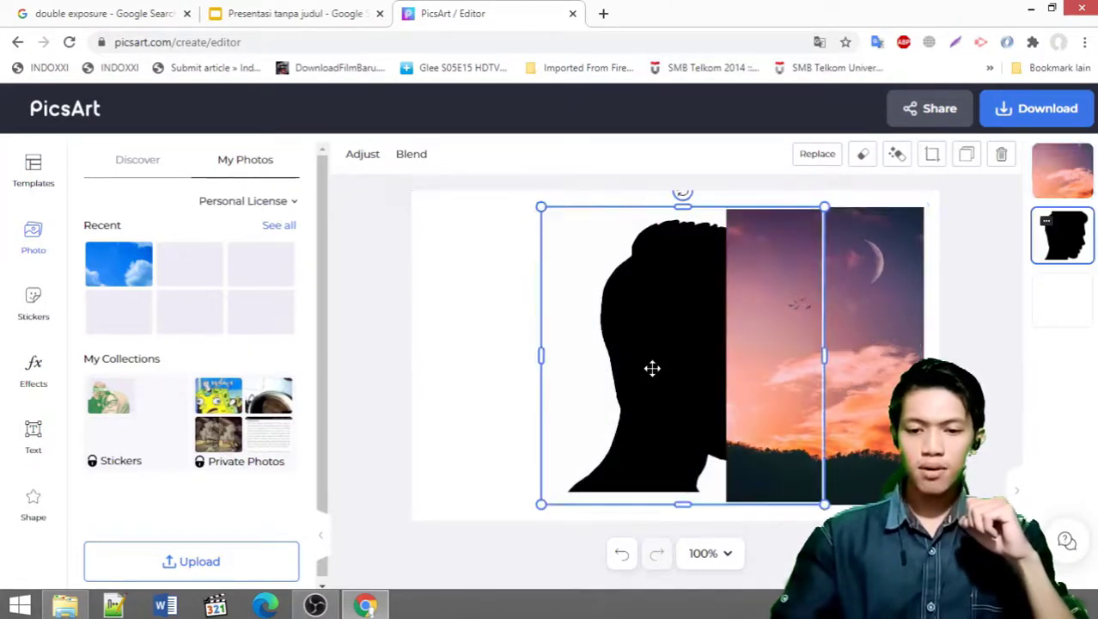
{"action": "left_click_drag", "start_coordinate": [635, 350], "coordinate": [523, 344]}
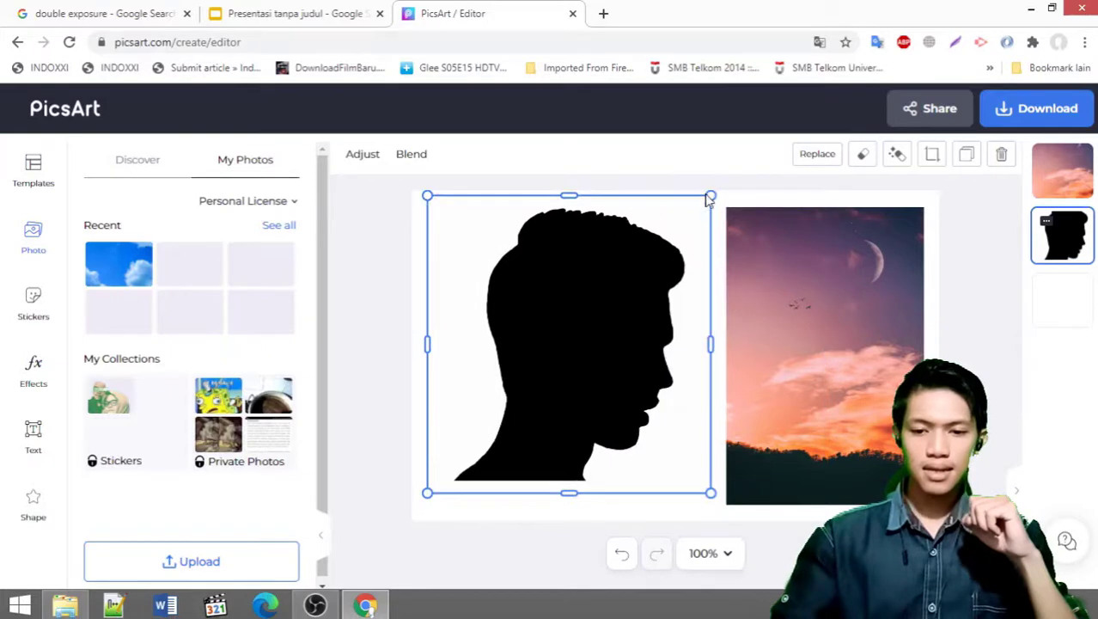
Shrink the silhouette proportionally to about two-thirds of its size and reposition it on the left half of the canvas
{"action": "left_click_drag", "start_coordinate": [711, 196], "coordinate": [685, 241]}
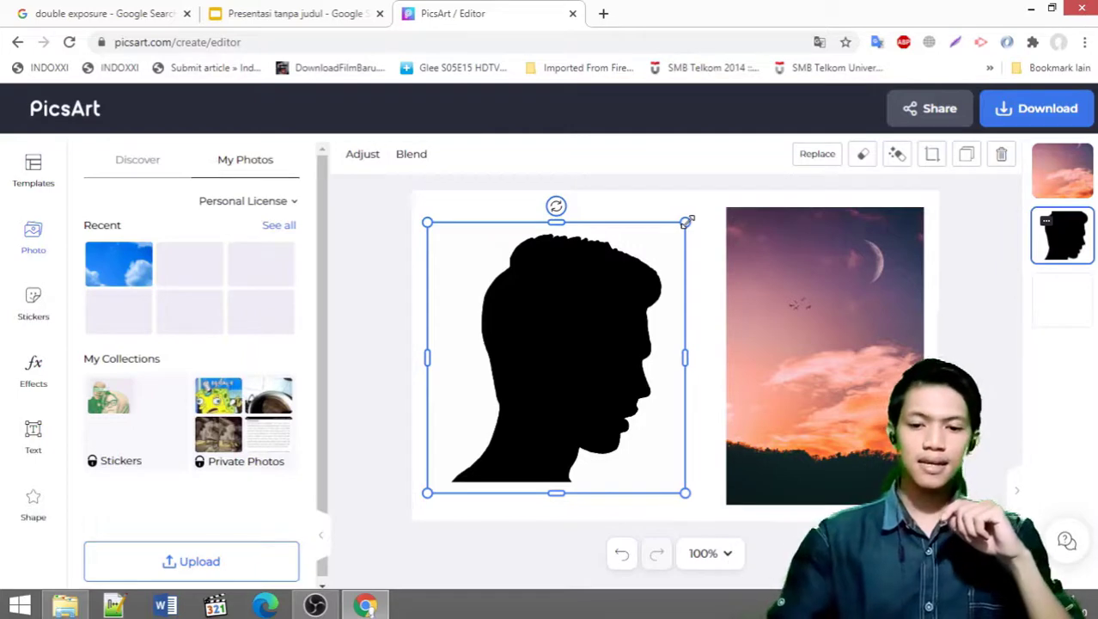
{"action": "left_click_drag", "start_coordinate": [687, 221], "coordinate": [576, 315]}
{"action": "left_click_drag", "start_coordinate": [527, 401], "coordinate": [576, 305]}
{"action": "left_click_drag", "start_coordinate": [642, 401], "coordinate": [663, 443]}
{"action": "left_click_drag", "start_coordinate": [587, 358], "coordinate": [626, 355]}
Shift the sunset photo toward the canvas center and cover its upper part with the silhouette layered above, enlarged to the photo's width
{"action": "left_click_drag", "start_coordinate": [814, 362], "coordinate": [733, 355]}
{"action": "left_click", "coordinate": [569, 360]}
{"action": "left_click_drag", "start_coordinate": [578, 343], "coordinate": [581, 341]}
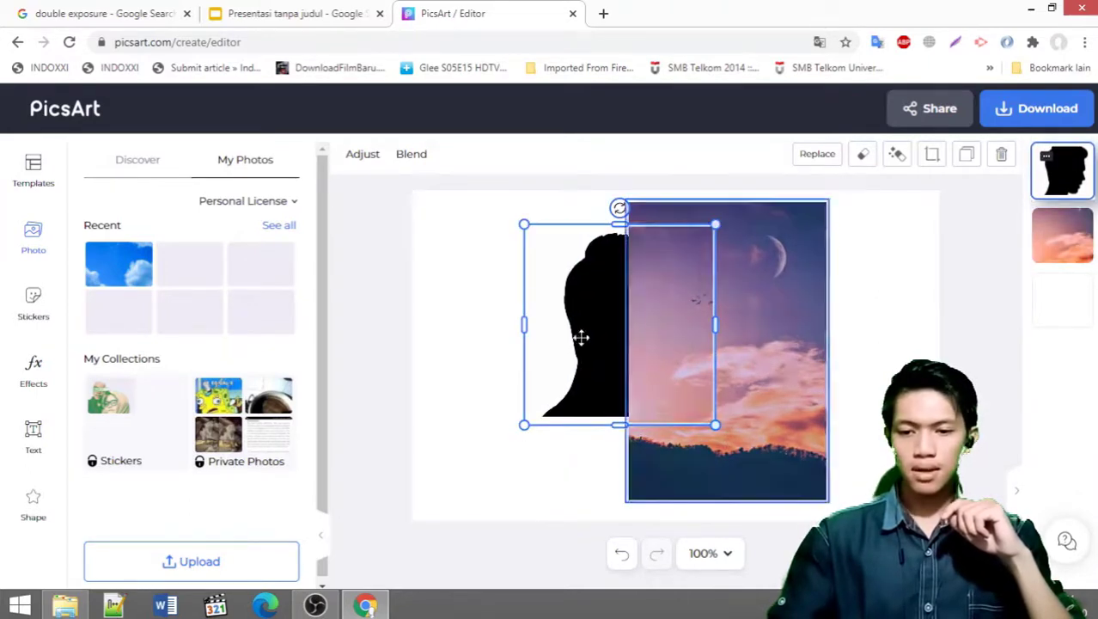
{"action": "left_click_drag", "start_coordinate": [596, 309], "coordinate": [706, 289]}
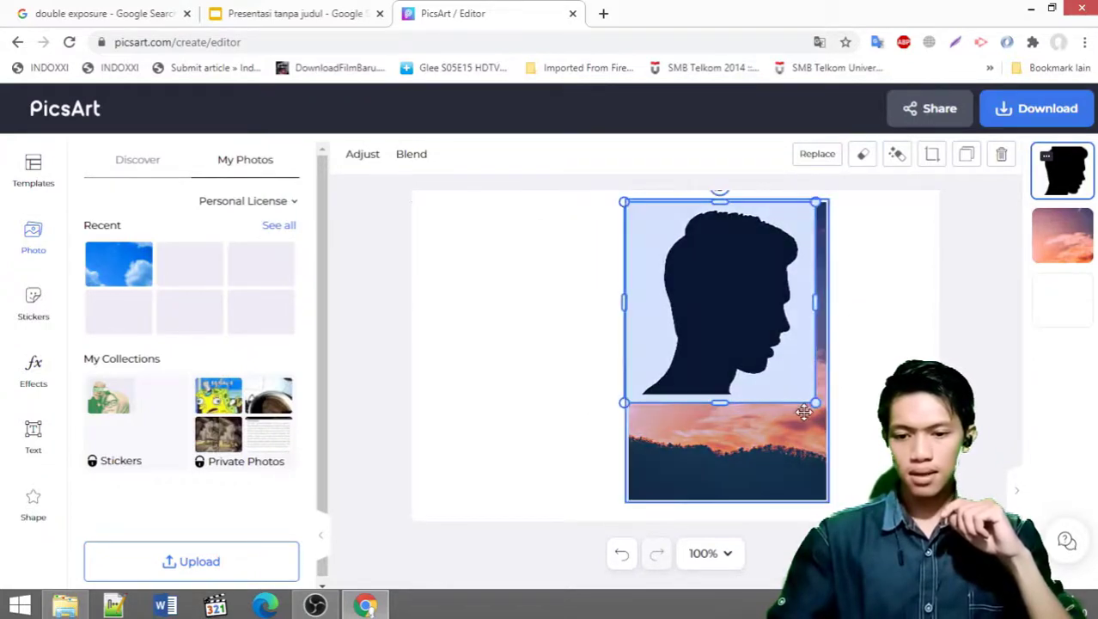
{"action": "left_click_drag", "start_coordinate": [815, 404], "coordinate": [828, 415]}
{"action": "left_click", "coordinate": [881, 403]}
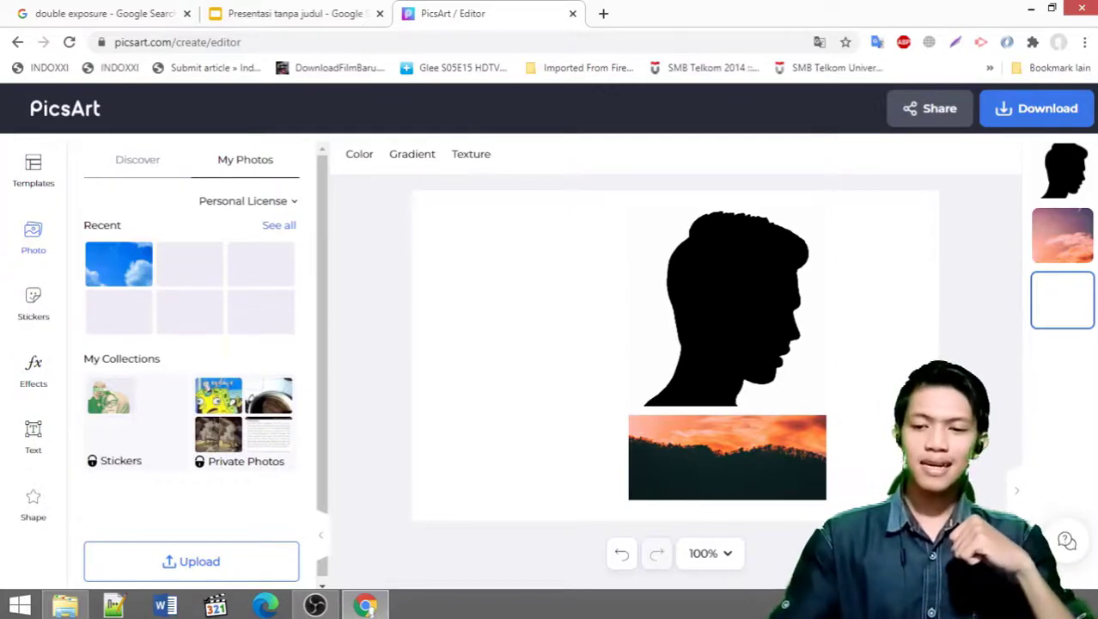
Set the silhouette layer's blend mode to Lighten so the sunset photo shows through the head shape
{"action": "left_click", "coordinate": [1049, 179]}
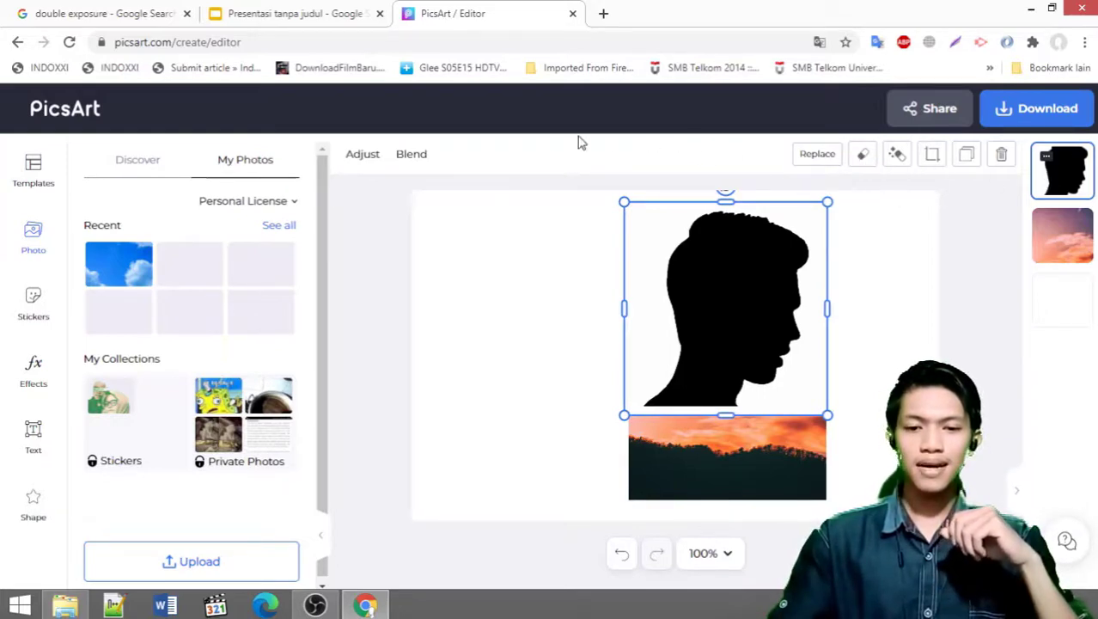
{"action": "left_click", "coordinate": [425, 162]}
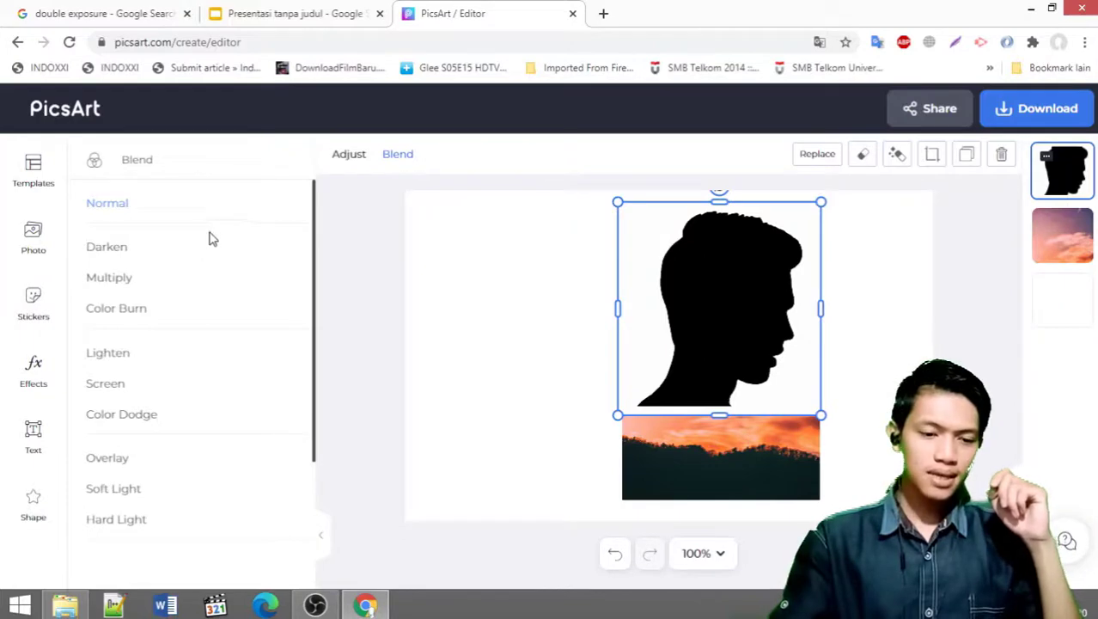
{"action": "left_click", "coordinate": [108, 354]}
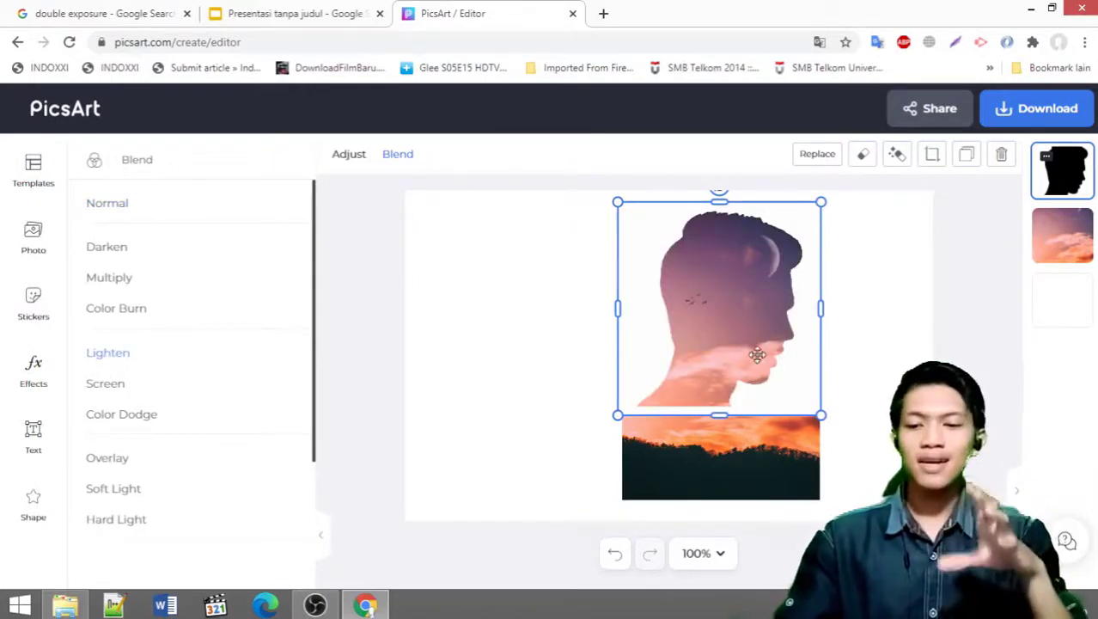
{"action": "left_click", "coordinate": [863, 385]}
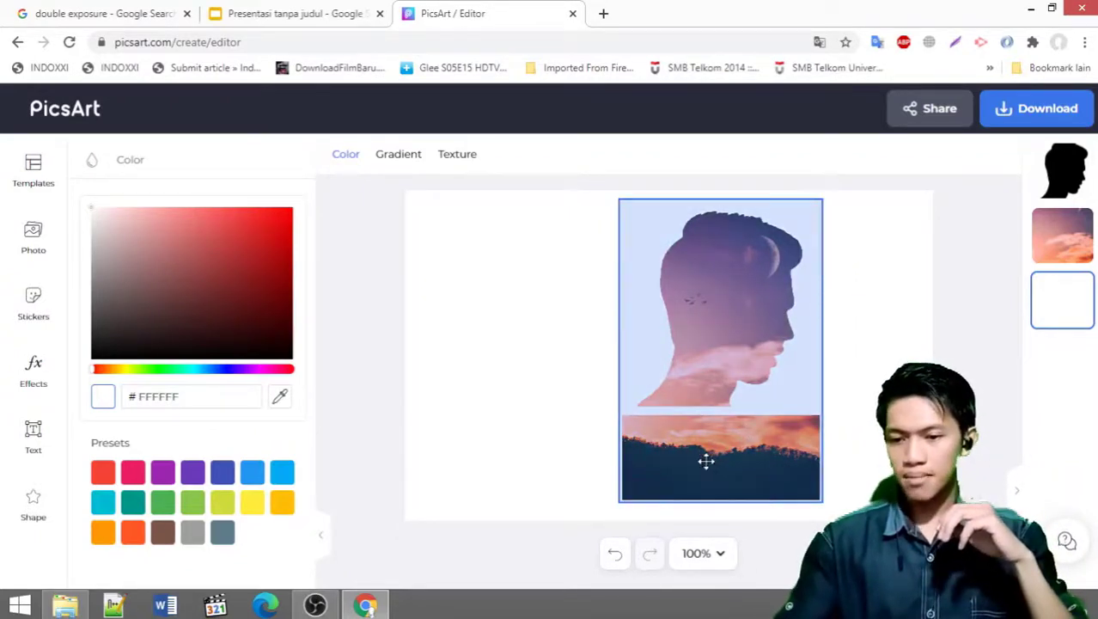
{"action": "left_click", "coordinate": [1080, 245]}
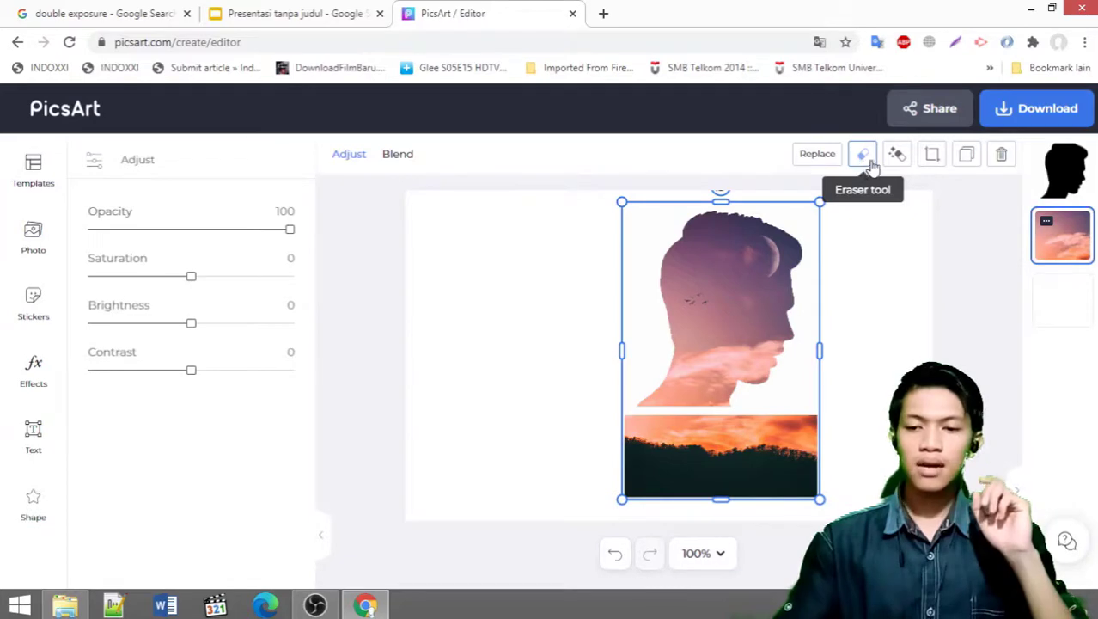
{"action": "left_click", "coordinate": [934, 154]}
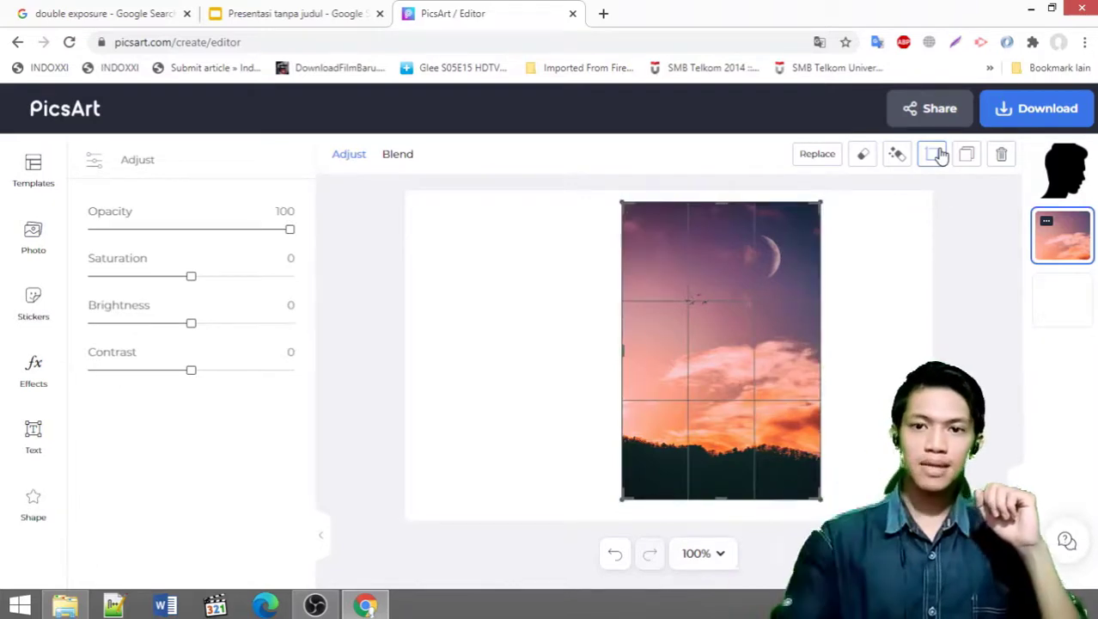
{"action": "left_click", "coordinate": [898, 307]}
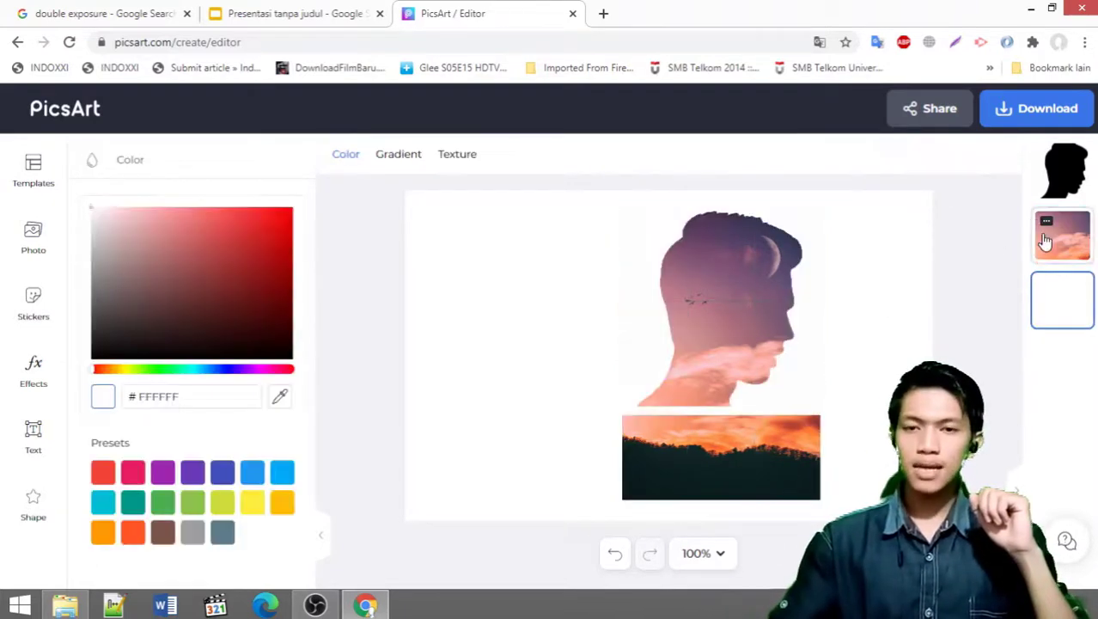
{"action": "left_click", "coordinate": [1046, 241]}
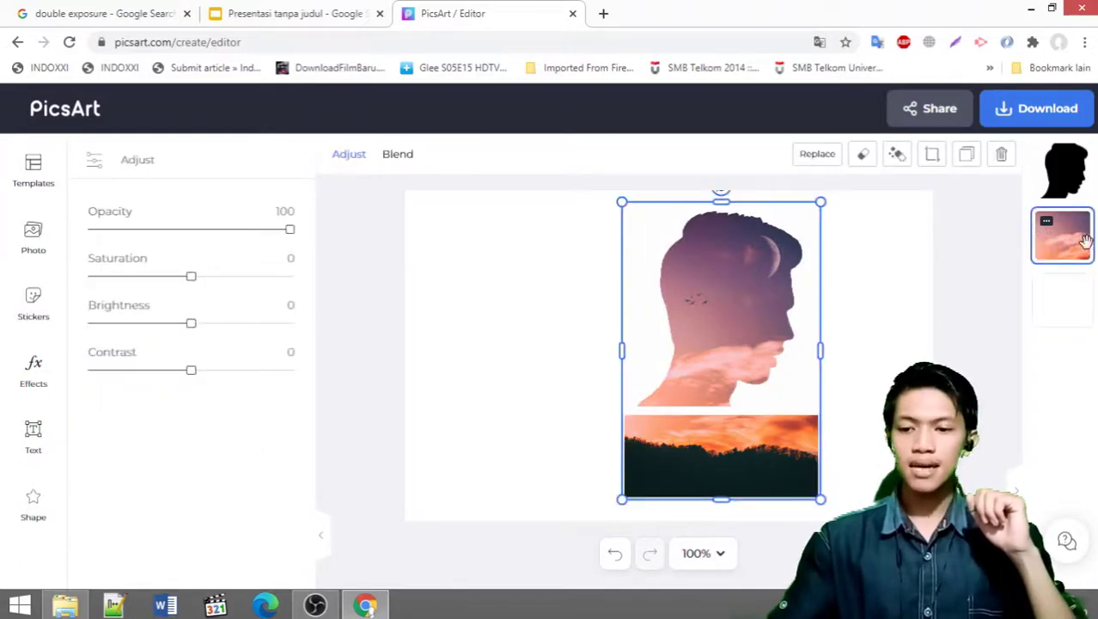
{"action": "left_click", "coordinate": [1071, 193]}
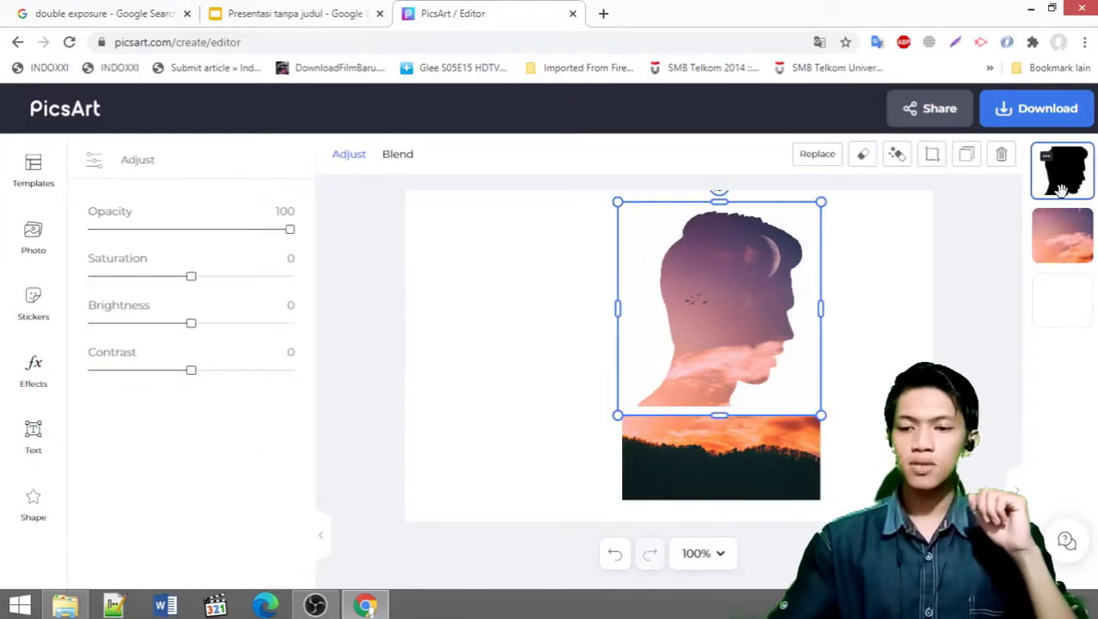
Crop away the lower part of the sunset photo up to the bottom edge of the silhouette image
{"action": "left_click", "coordinate": [1066, 246]}
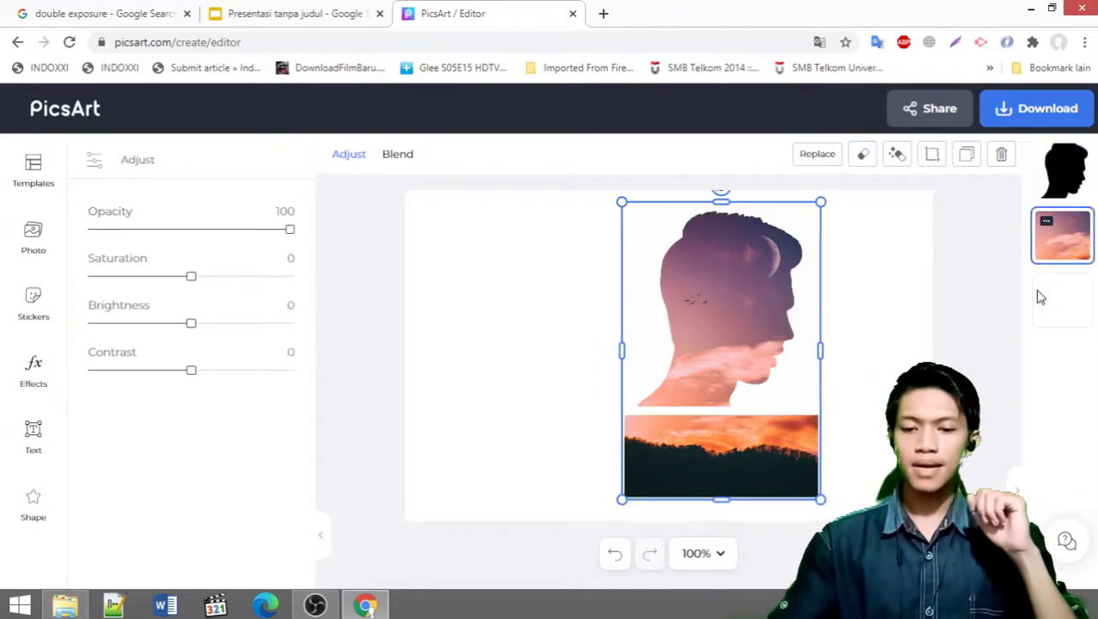
{"action": "left_click", "coordinate": [933, 160]}
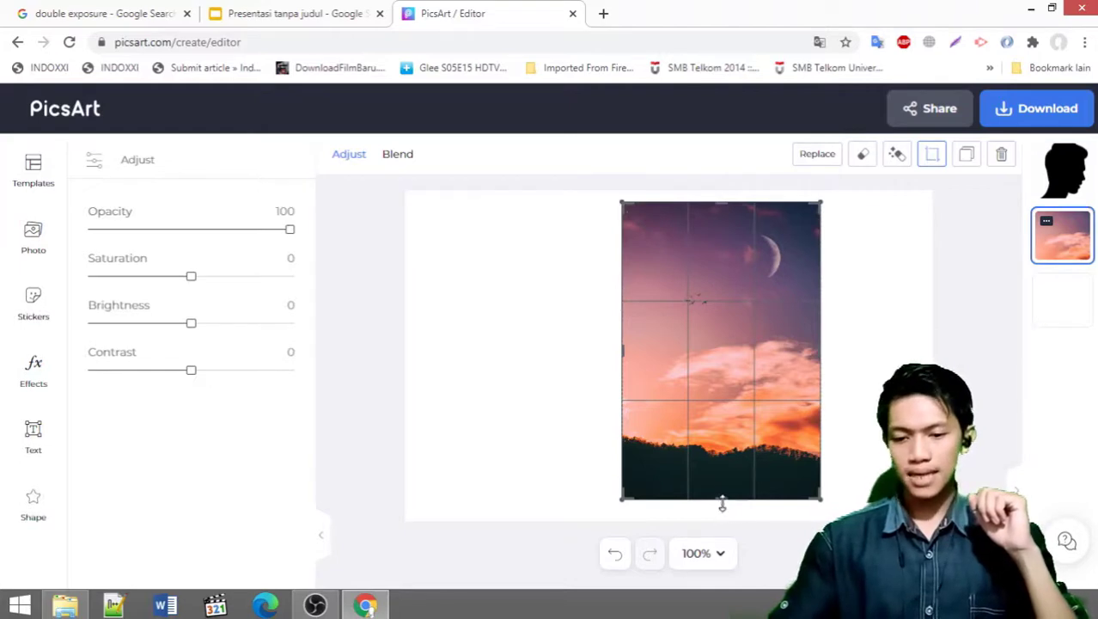
{"action": "left_click_drag", "start_coordinate": [721, 503], "coordinate": [823, 443]}
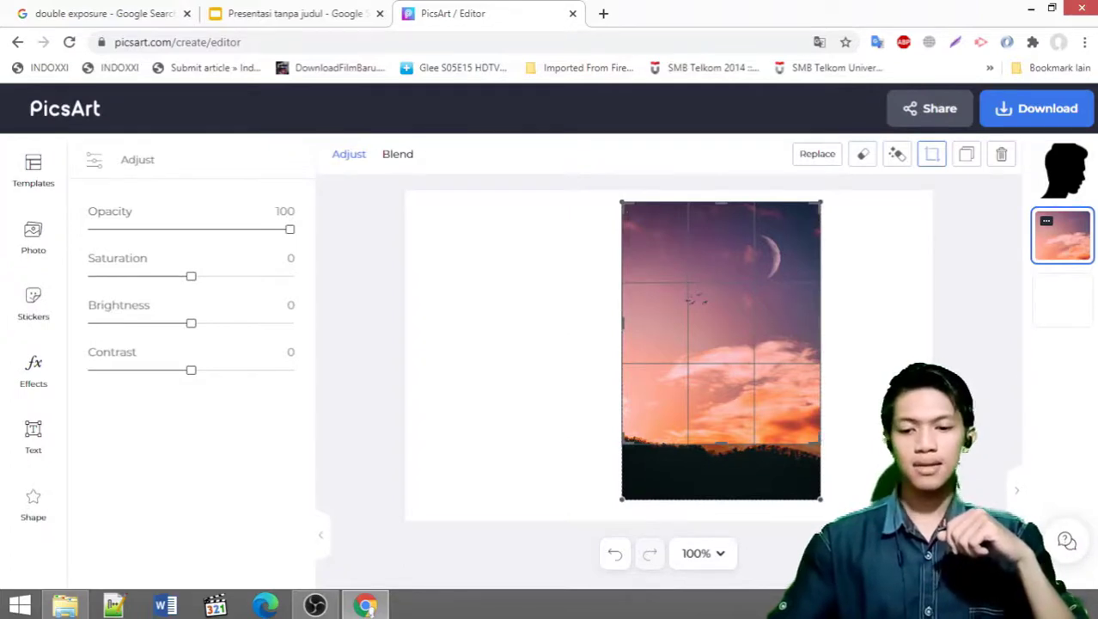
{"action": "left_click", "coordinate": [898, 456]}
{"action": "left_click", "coordinate": [744, 440]}
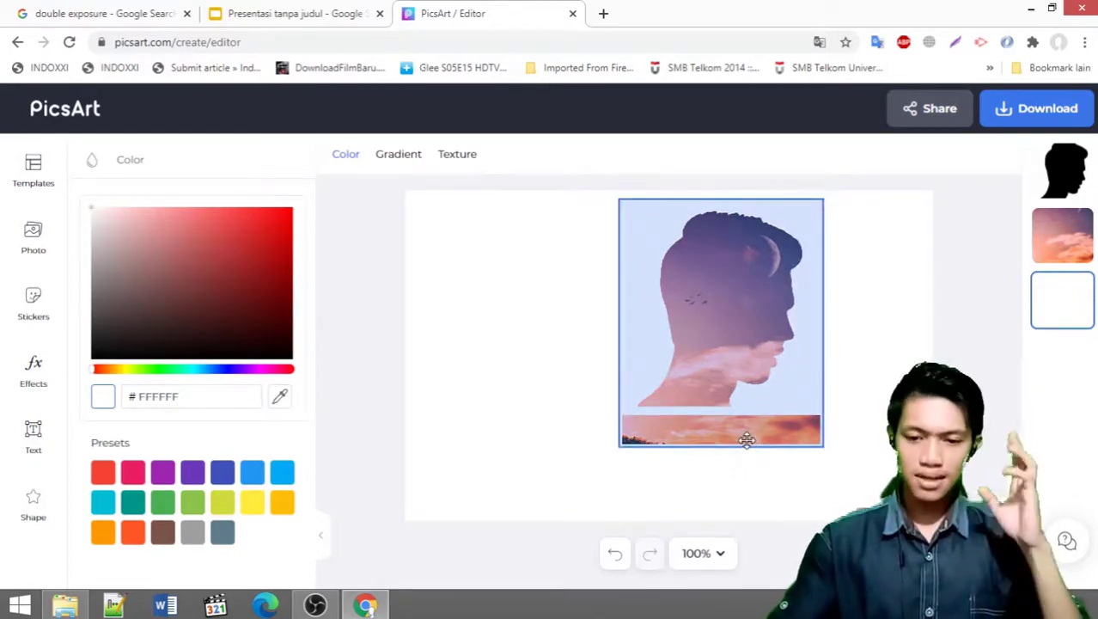
{"action": "left_click", "coordinate": [746, 440]}
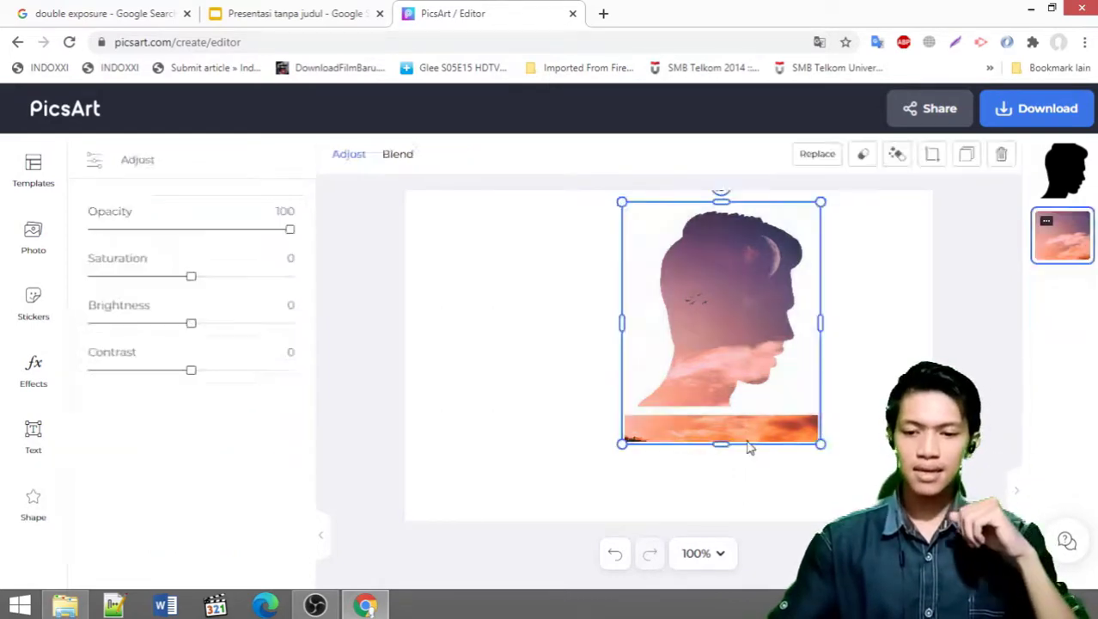
{"action": "left_click", "coordinate": [932, 154]}
{"action": "left_click_drag", "start_coordinate": [728, 442], "coordinate": [726, 416]}
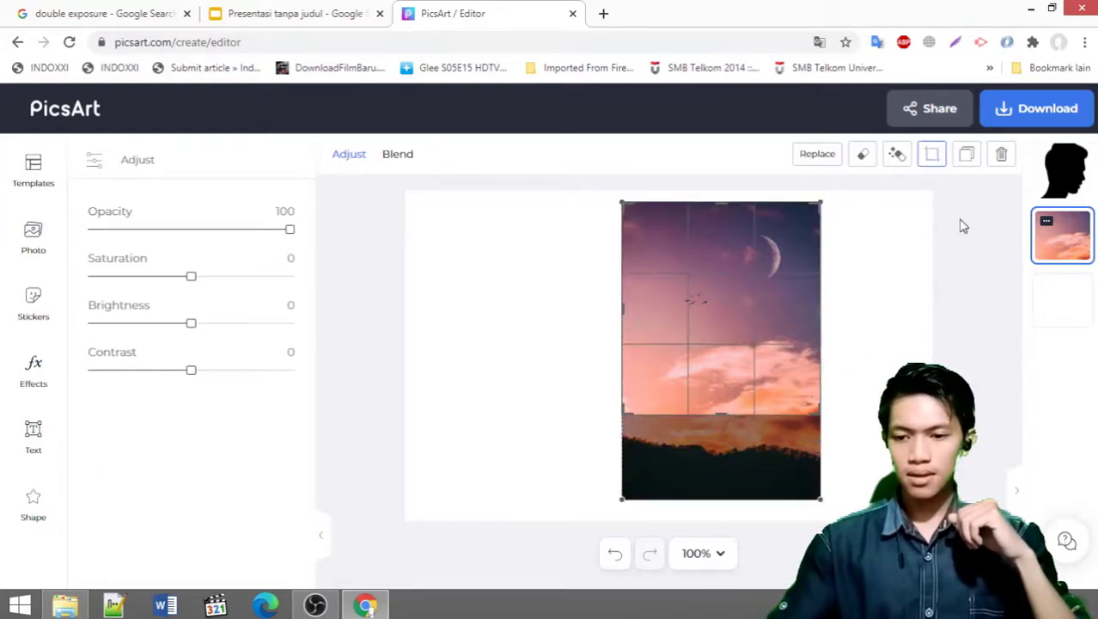
{"action": "left_click", "coordinate": [941, 356]}
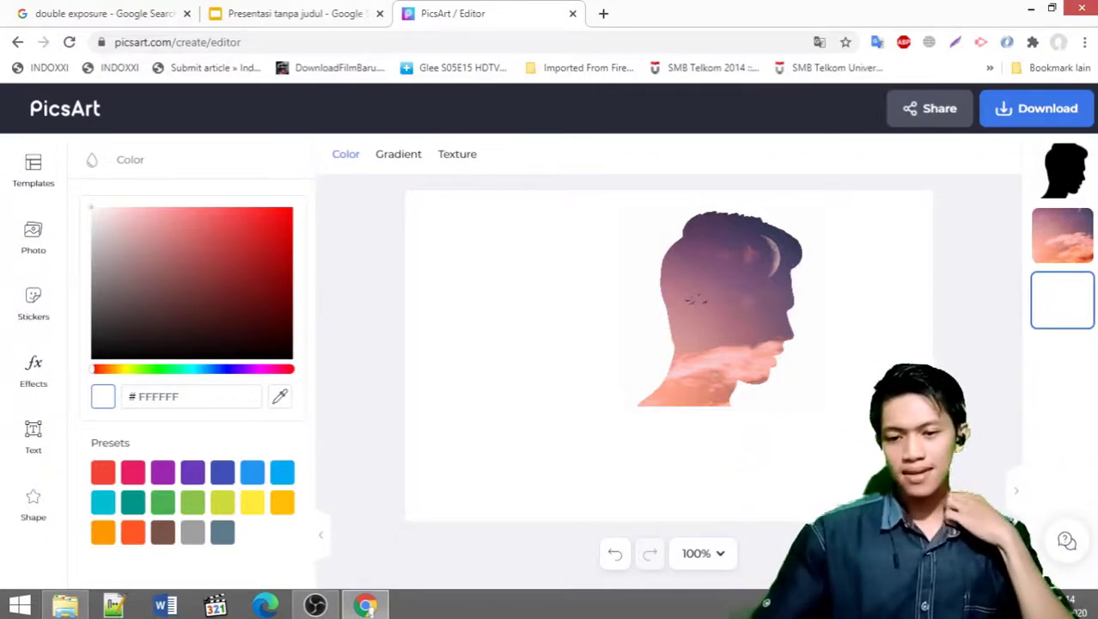
Try moving the silhouette layer alone down and to the left off the sunset photo, and undo the move
{"action": "left_click_drag", "start_coordinate": [597, 193], "coordinate": [872, 471]}
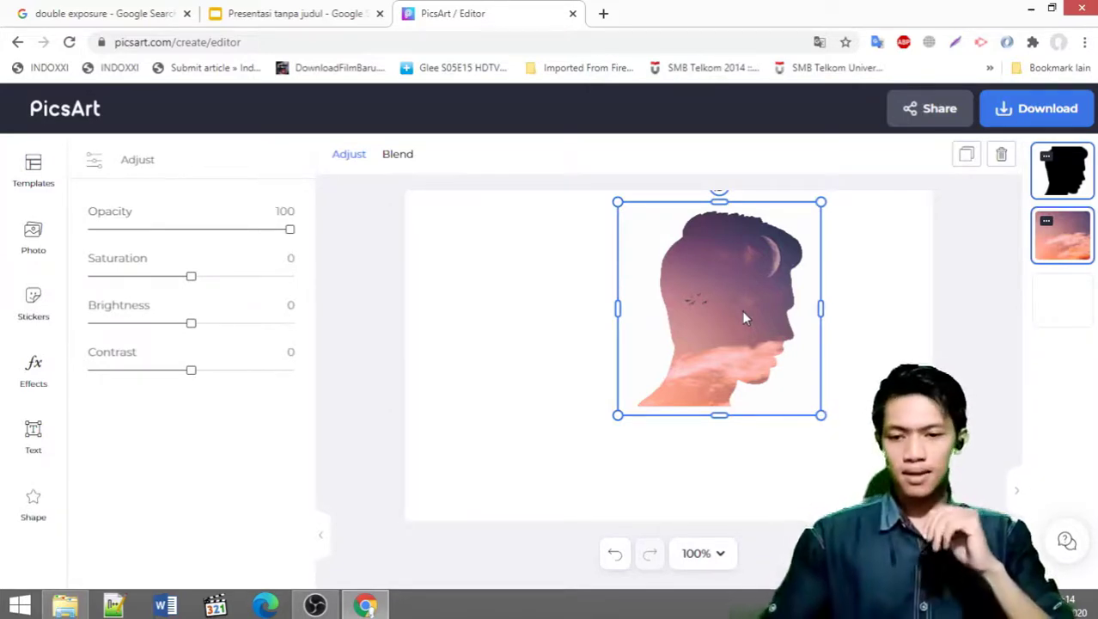
{"action": "left_click", "coordinate": [867, 338]}
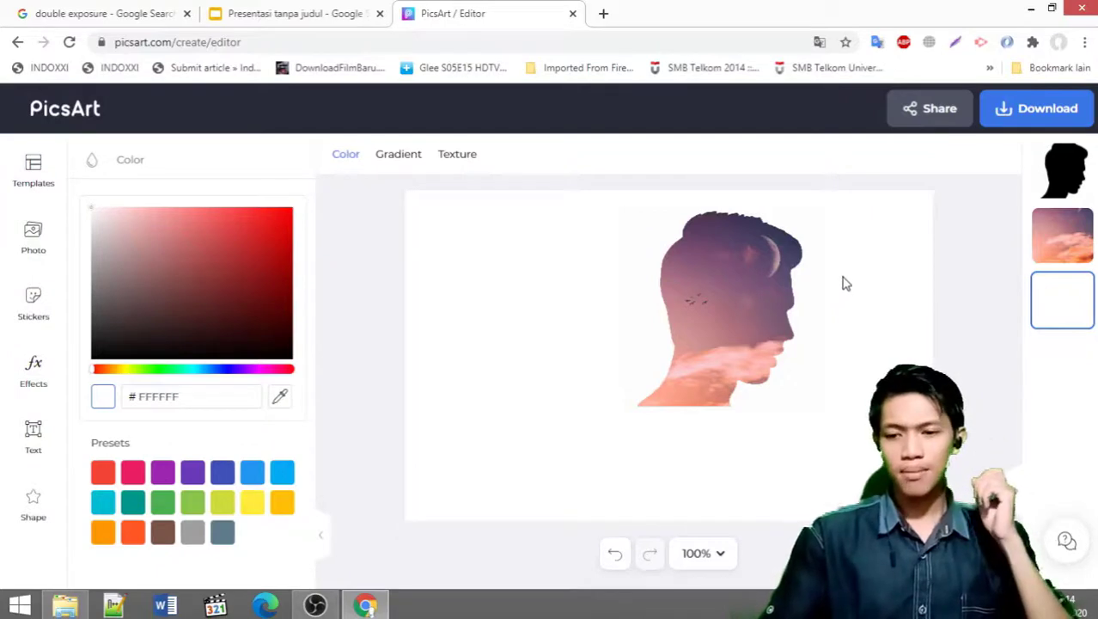
{"action": "left_click", "coordinate": [1079, 180]}
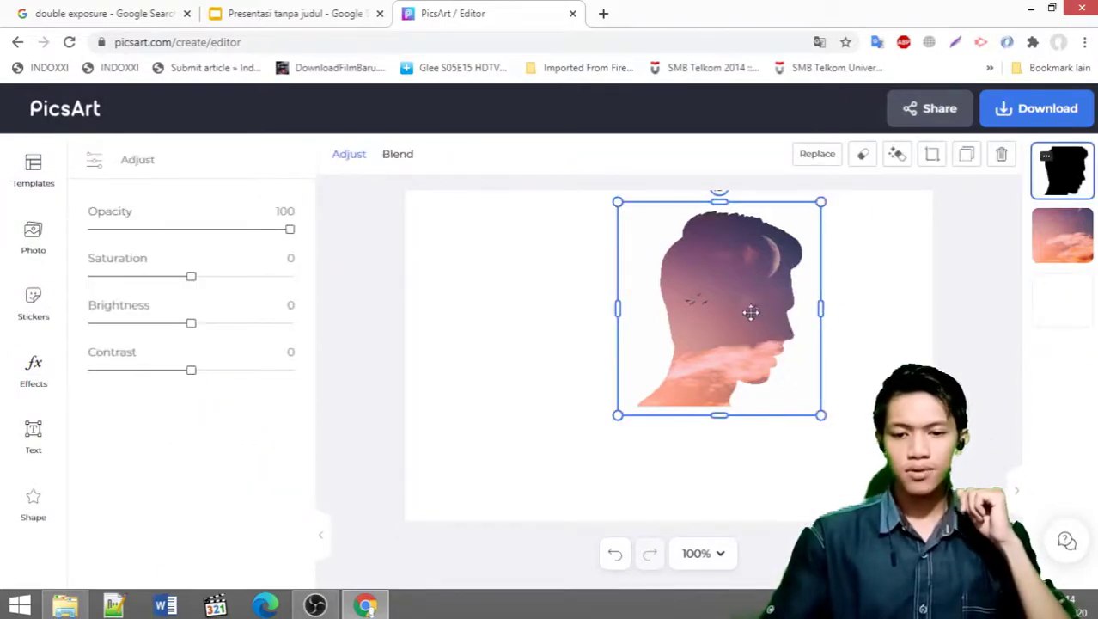
{"action": "left_click_drag", "start_coordinate": [746, 309], "coordinate": [655, 363]}
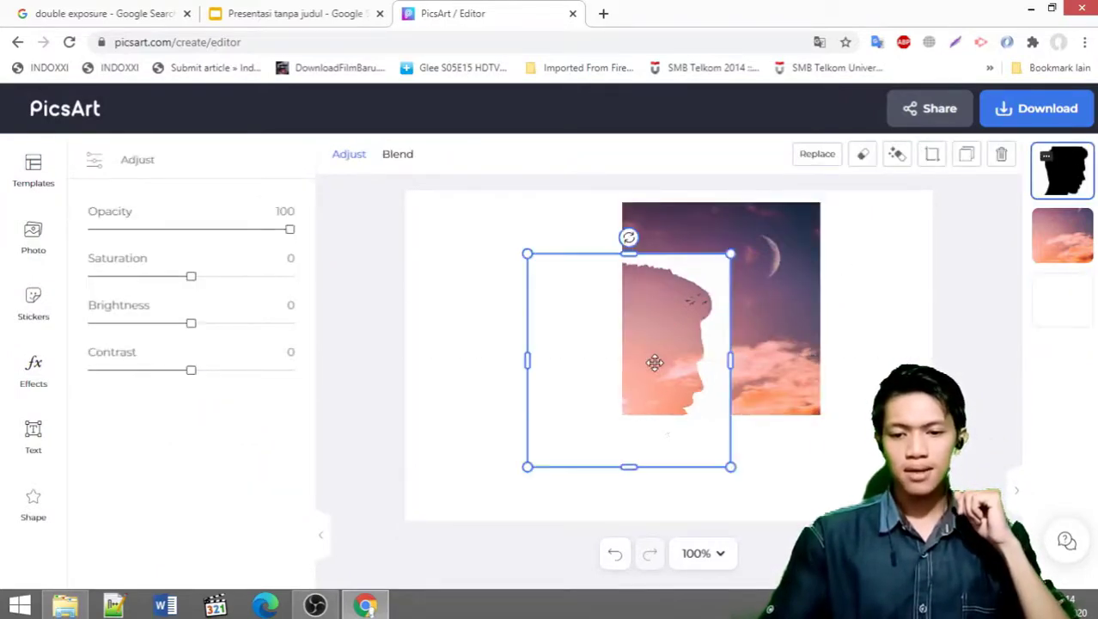
{"action": "left_click", "coordinate": [772, 331]}
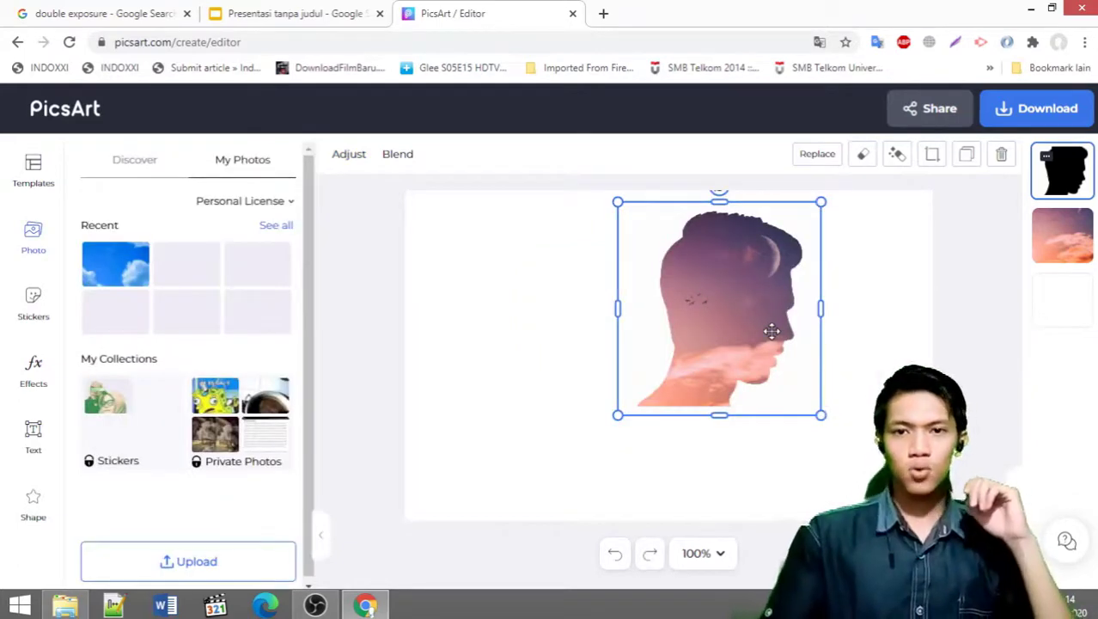
{"action": "left_click", "coordinate": [847, 328]}
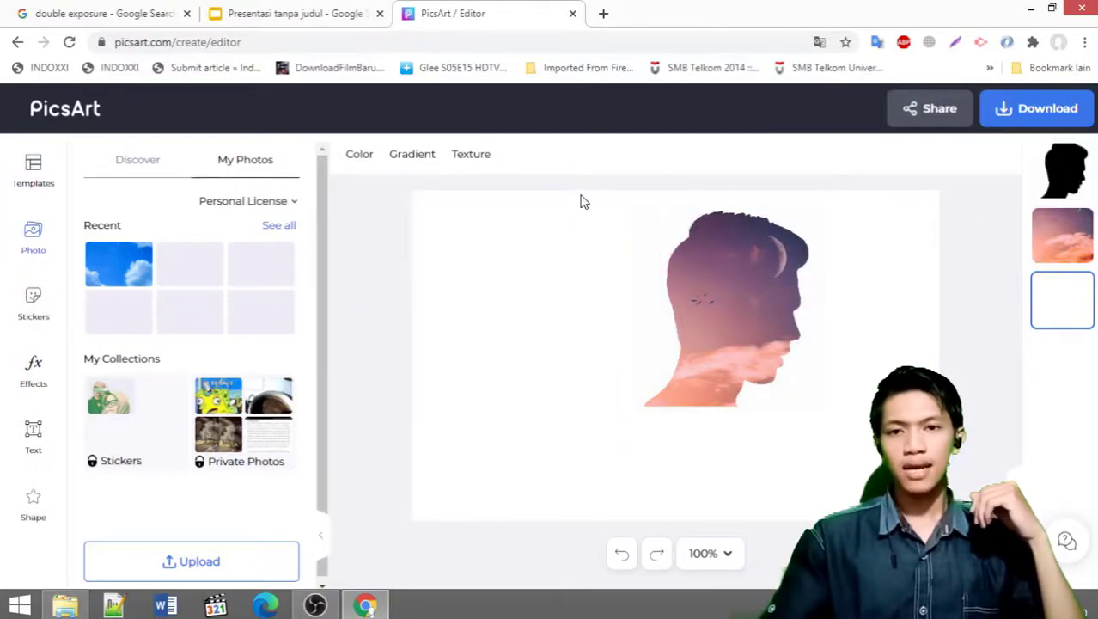
Select the silhouette and sunset layers together, enlarge them proportionally to nearly the canvas height, and place them around the canvas center
{"action": "left_click_drag", "start_coordinate": [581, 194], "coordinate": [916, 460]}
{"action": "left_click_drag", "start_coordinate": [746, 285], "coordinate": [703, 325]}
{"action": "left_click_drag", "start_coordinate": [769, 256], "coordinate": [844, 224]}
{"action": "left_click_drag", "start_coordinate": [566, 470], "coordinate": [538, 502]}
{"action": "mouse_move", "coordinate": [694, 317]}
{"action": "left_mouse_down"}
{"action": "mouse_move", "coordinate": [689, 332]}
{"action": "mouse_move", "coordinate": [692, 314]}
{"action": "left_mouse_up"}
{"action": "left_click", "coordinate": [952, 363]}
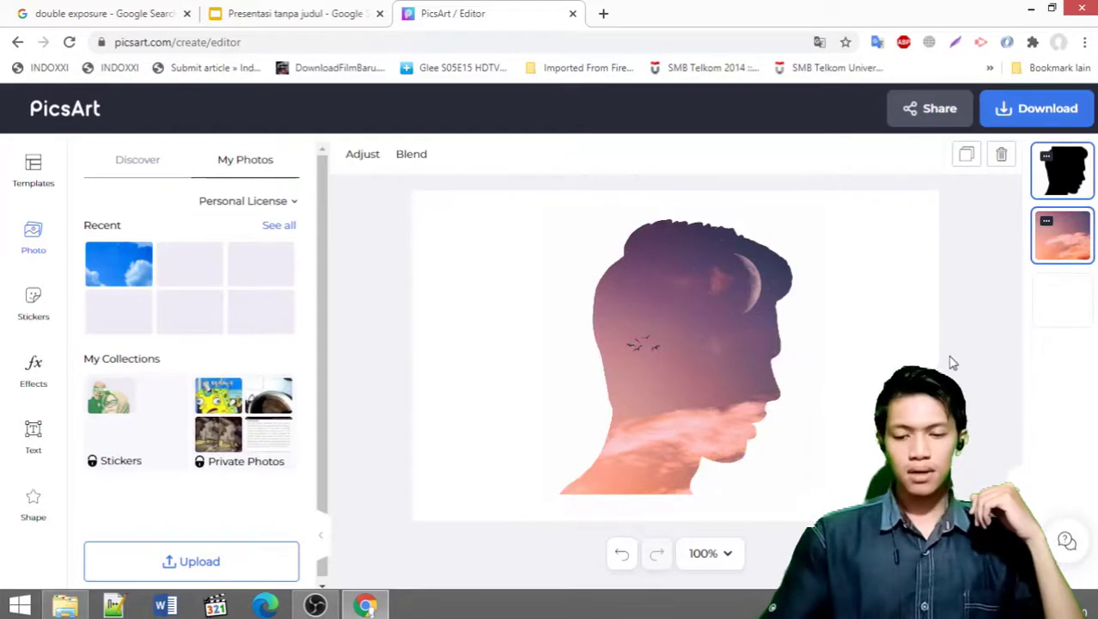
{"action": "left_click", "coordinate": [778, 413]}
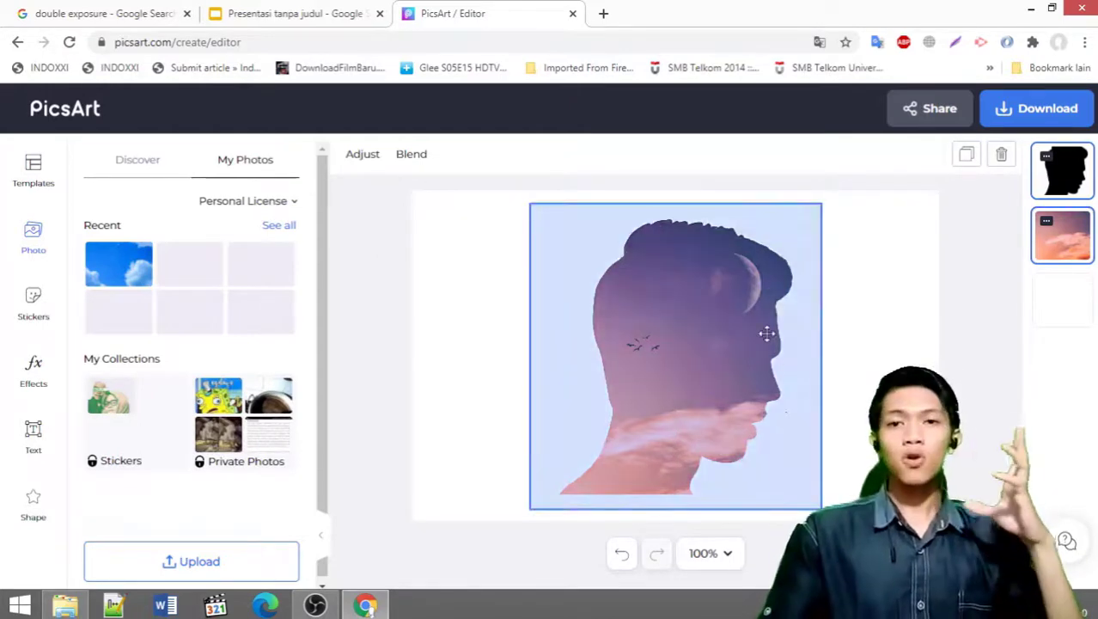
{"action": "left_click", "coordinate": [881, 359]}
{"action": "left_click", "coordinate": [881, 359]}
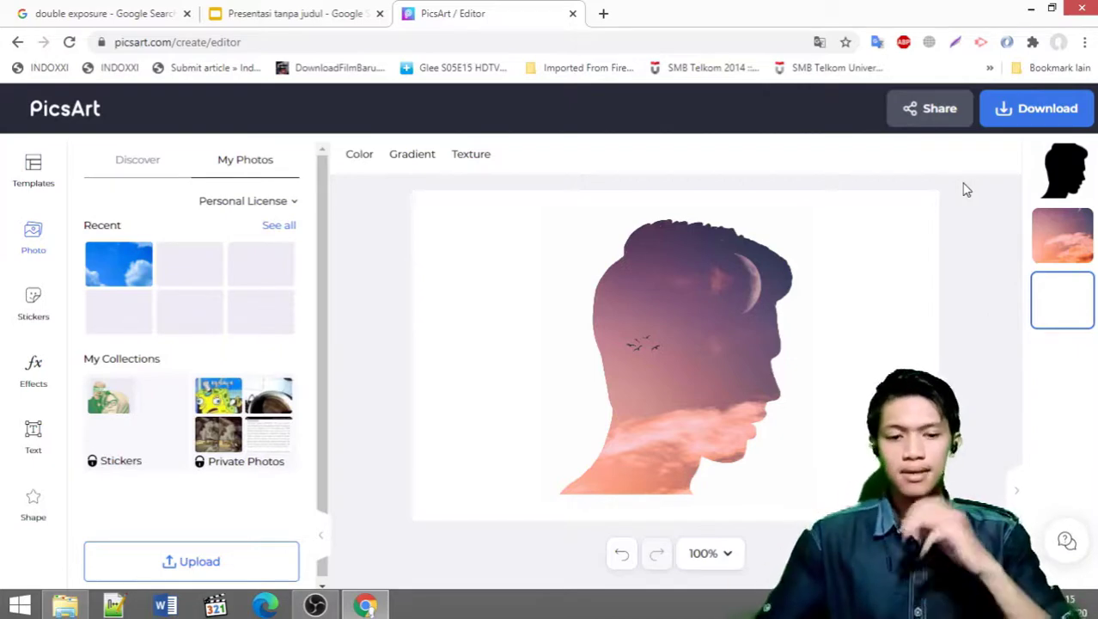
{"action": "left_click", "coordinate": [1061, 119]}
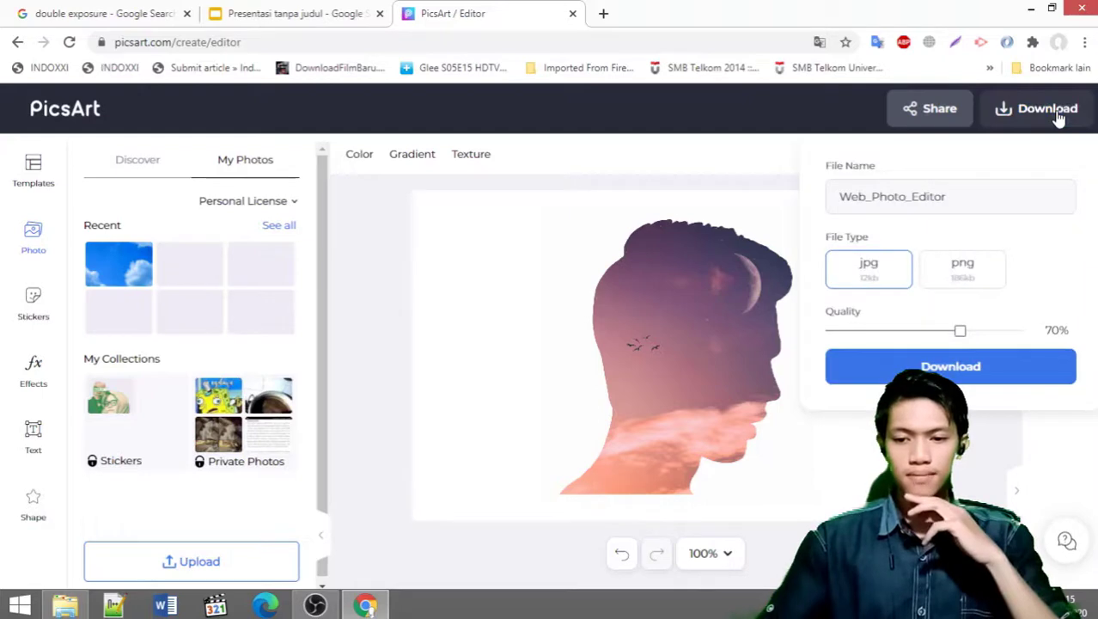
{"action": "left_click", "coordinate": [878, 192]}
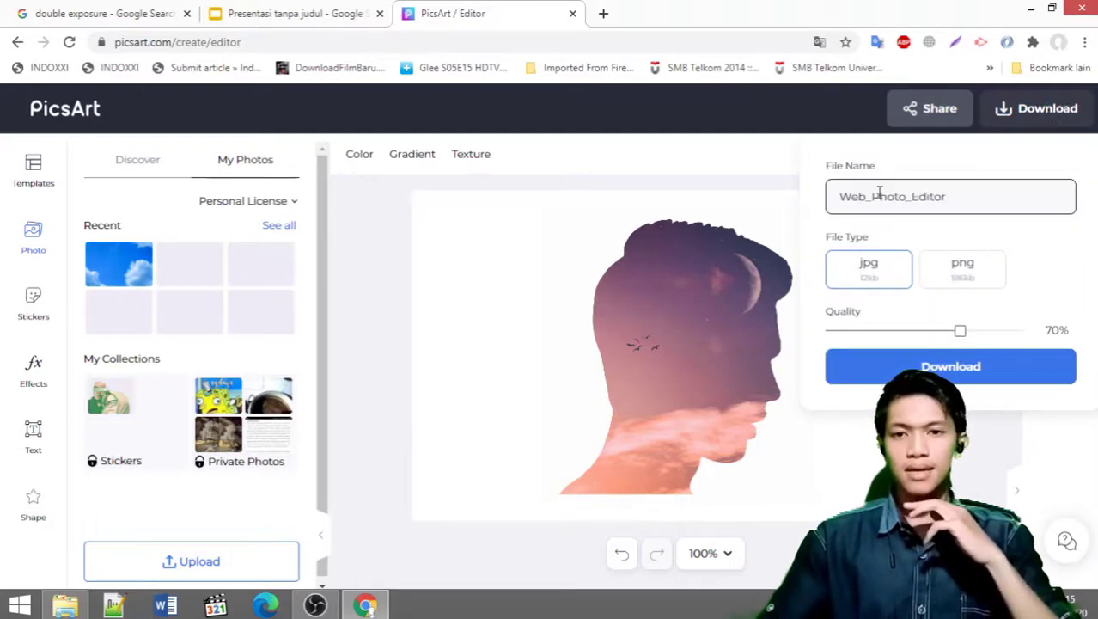
{"action": "left_click", "coordinate": [739, 187]}
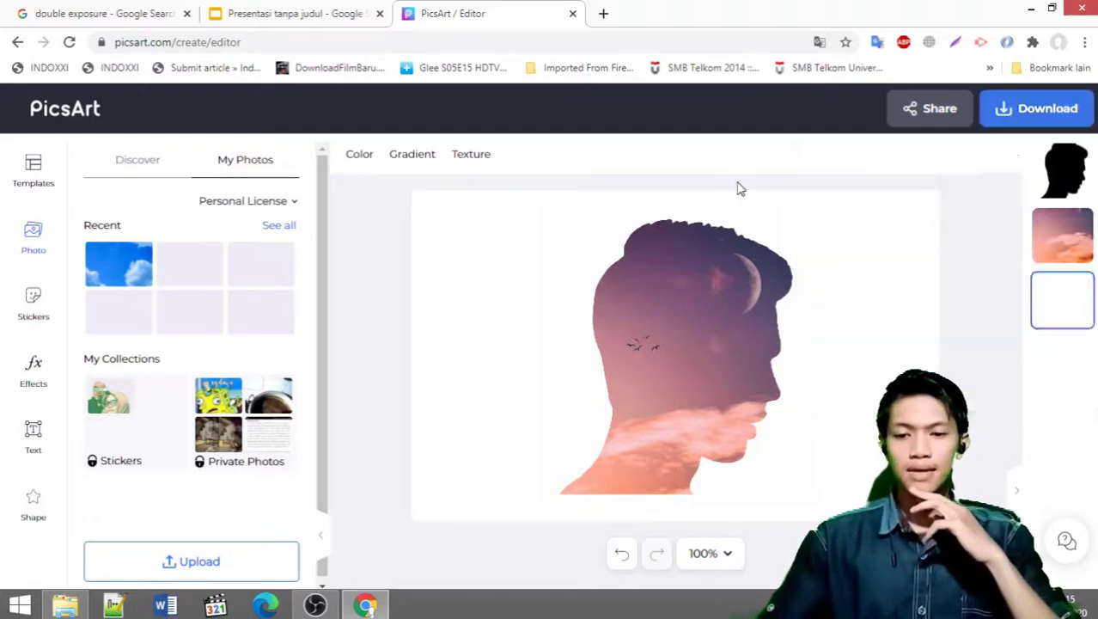
Name the export file "Editing Gambar" followed by the person's first name and start its download as a jpg
{"action": "left_click", "coordinate": [1025, 122]}
{"action": "left_click", "coordinate": [1000, 197]}
{"action": "left_click", "coordinate": [1001, 197]}
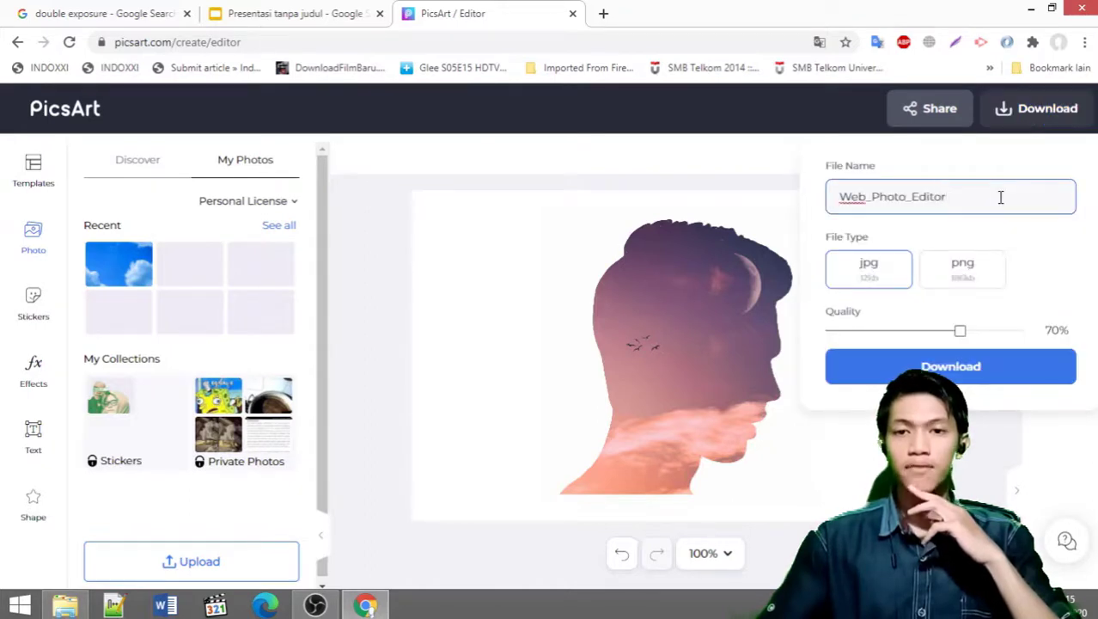
{"action": "left_click_drag", "start_coordinate": [1001, 197], "coordinate": [768, 204]}
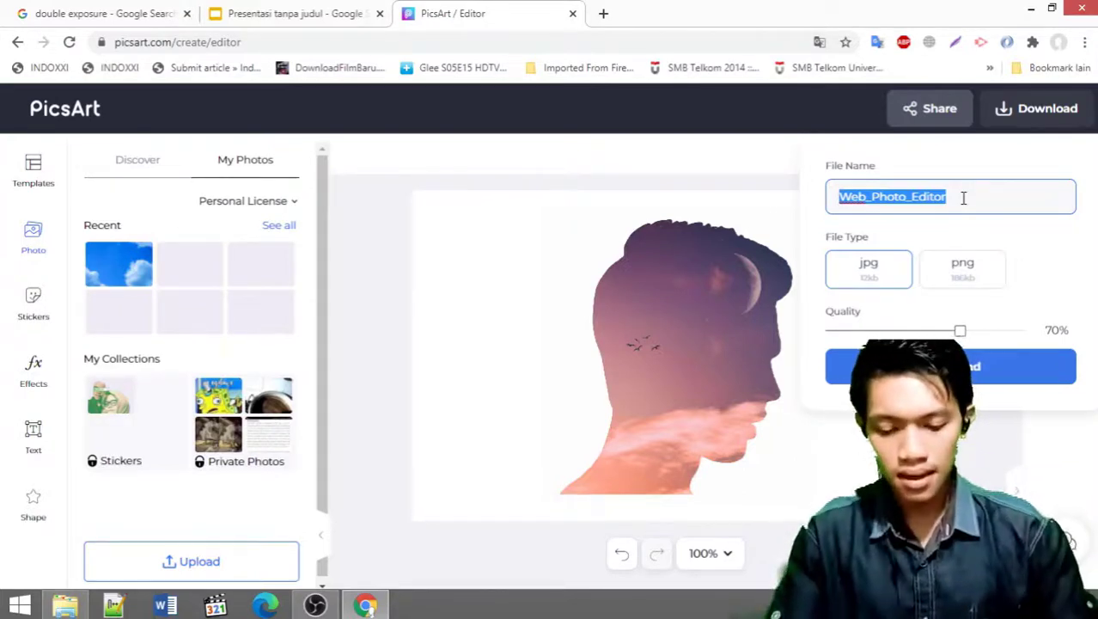
{"action": "type", "text": "Edi"}
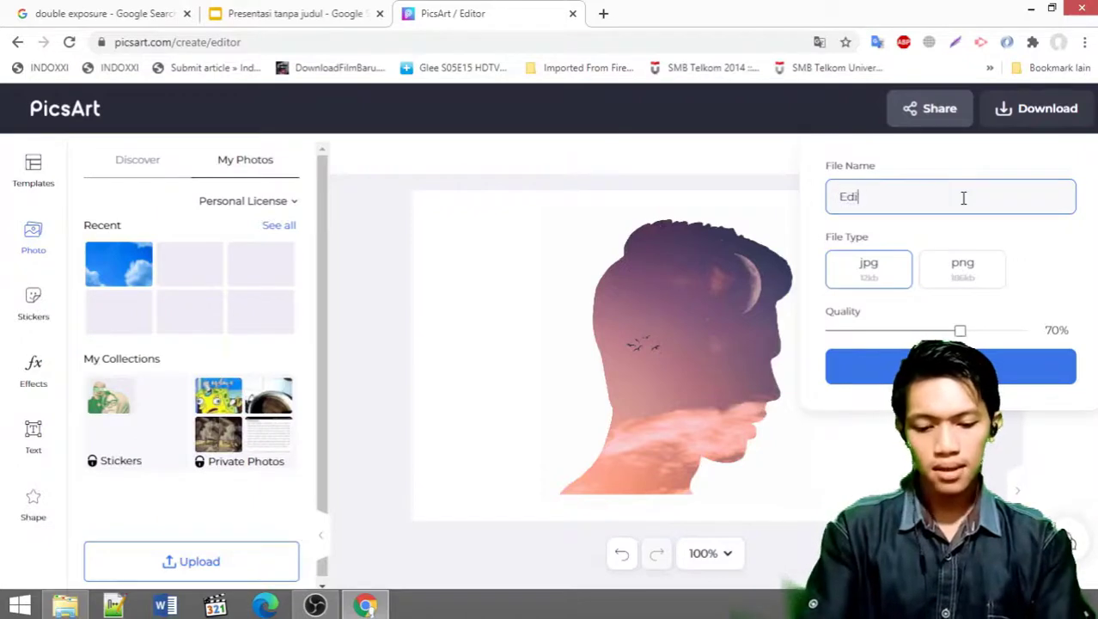
{"action": "type", "text": "ting Gambar Y"}
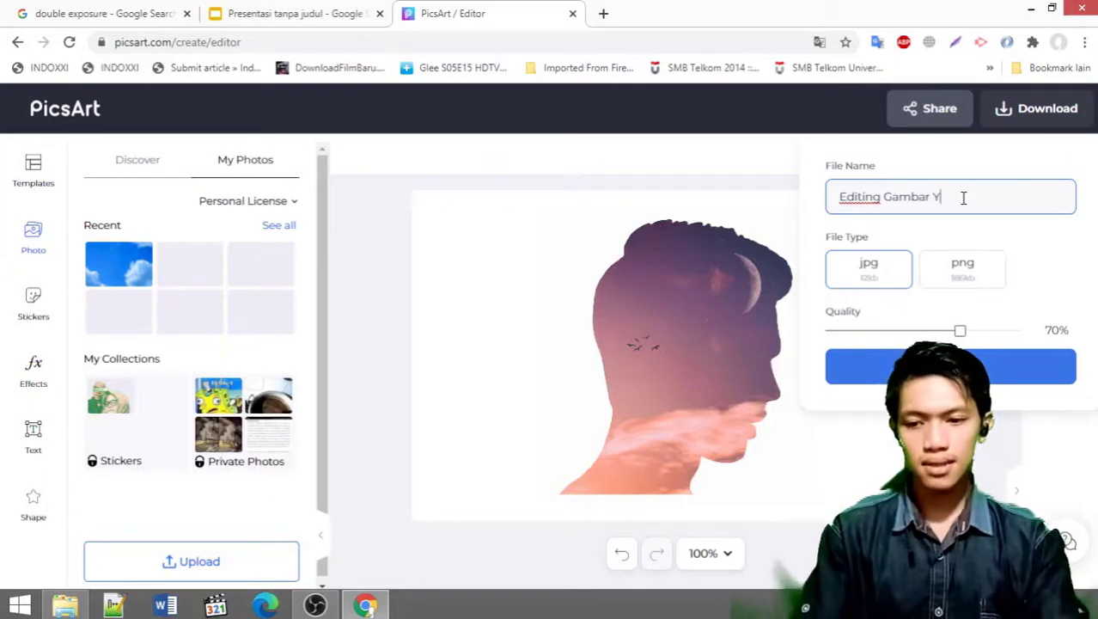
{"action": "type", "text": "ahya"}
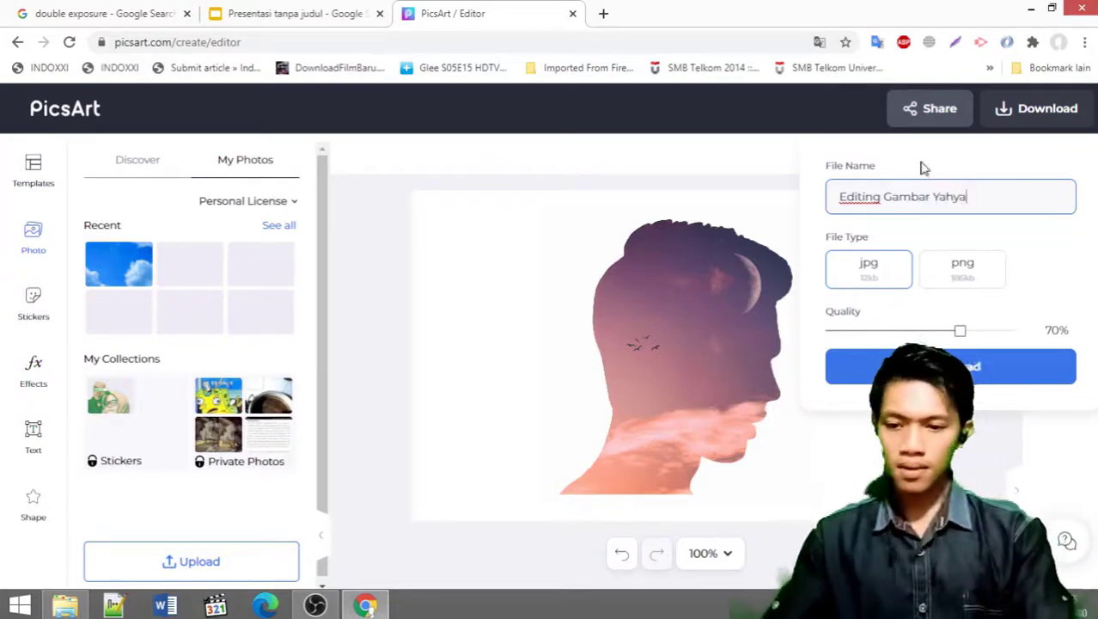
{"action": "left_click", "coordinate": [856, 292]}
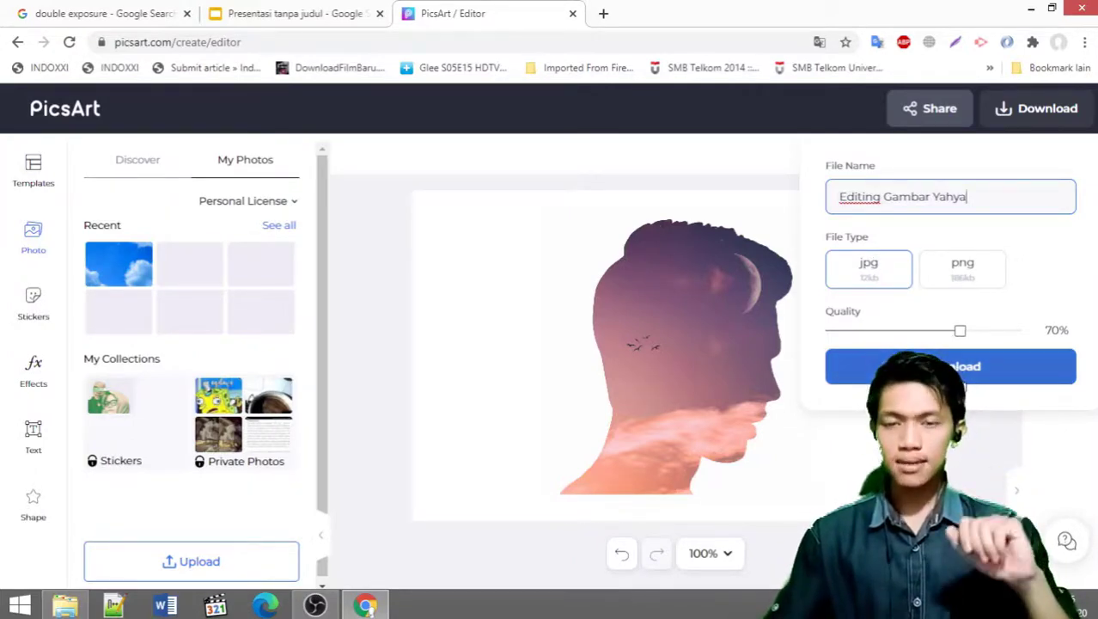
{"action": "left_click", "coordinate": [964, 380]}
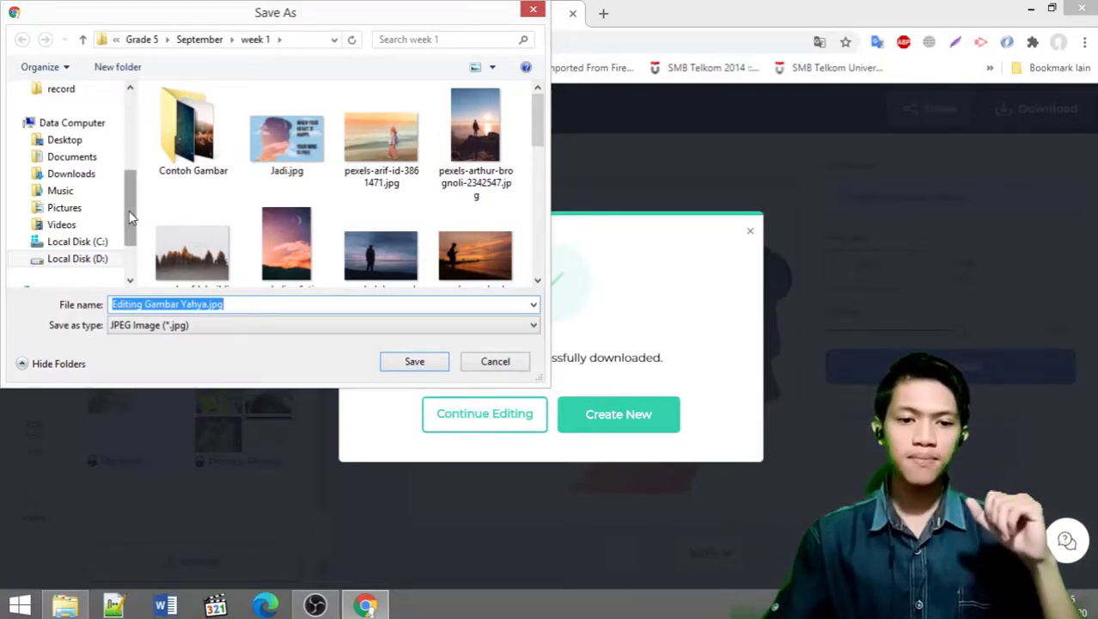
Save the exported jpg in the Pictures folder under its suggested file name
{"action": "mouse_move", "coordinate": [130, 217]}
{"action": "left_mouse_down"}
{"action": "mouse_move", "coordinate": [140, 136]}
{"action": "mouse_move", "coordinate": [135, 197]}
{"action": "left_mouse_up"}
{"action": "left_click", "coordinate": [64, 242]}
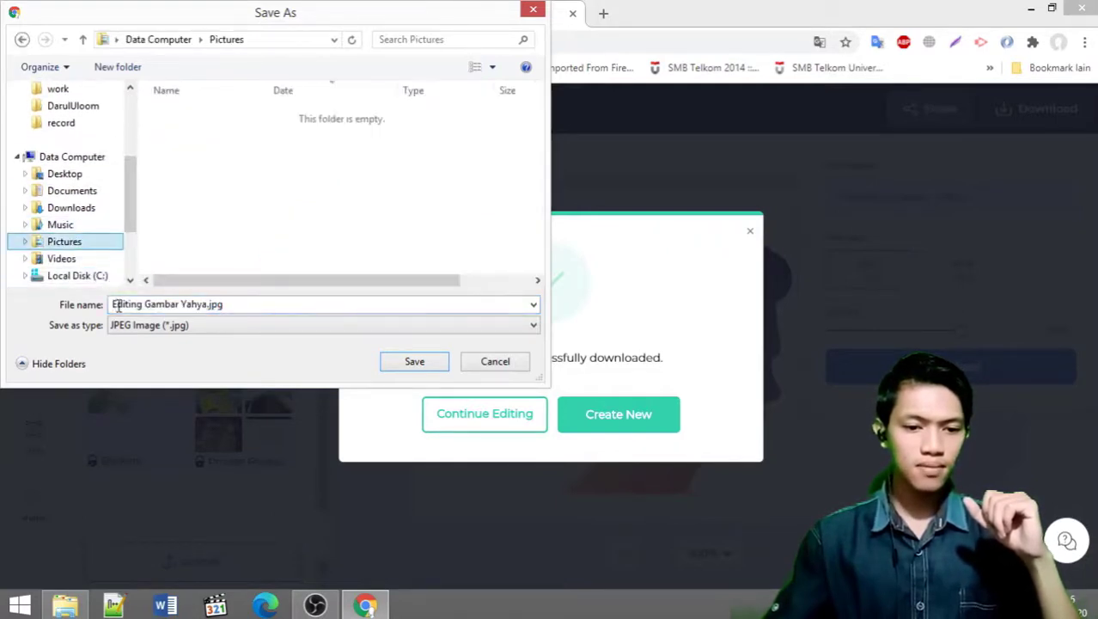
{"action": "left_click", "coordinate": [414, 362]}
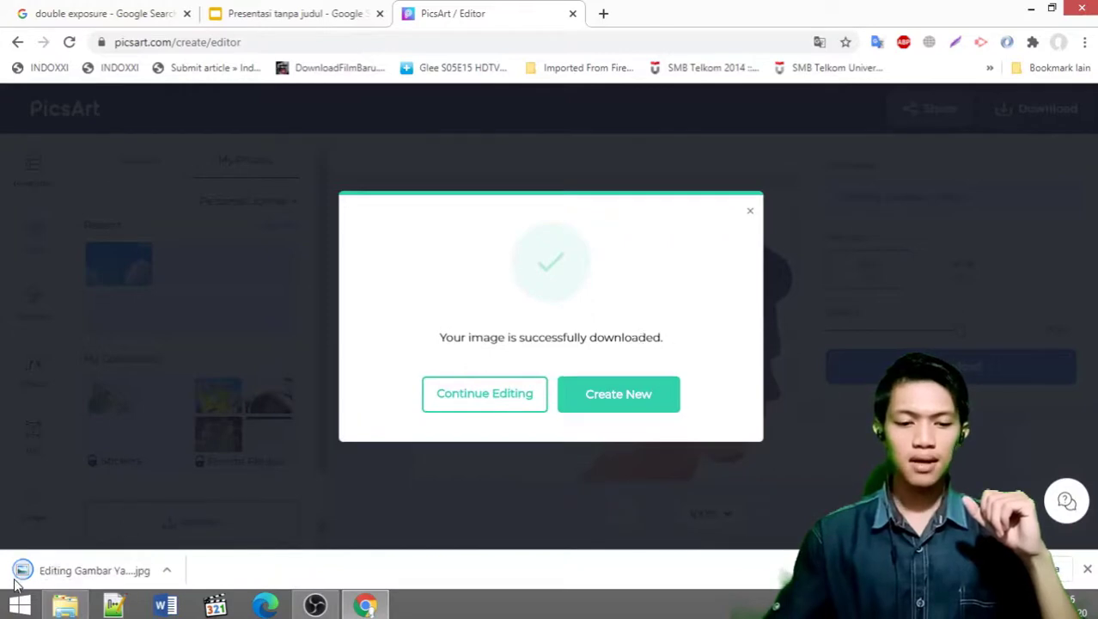
Start a new design with a custom size of 800 x 500 px
{"action": "left_click", "coordinate": [620, 402]}
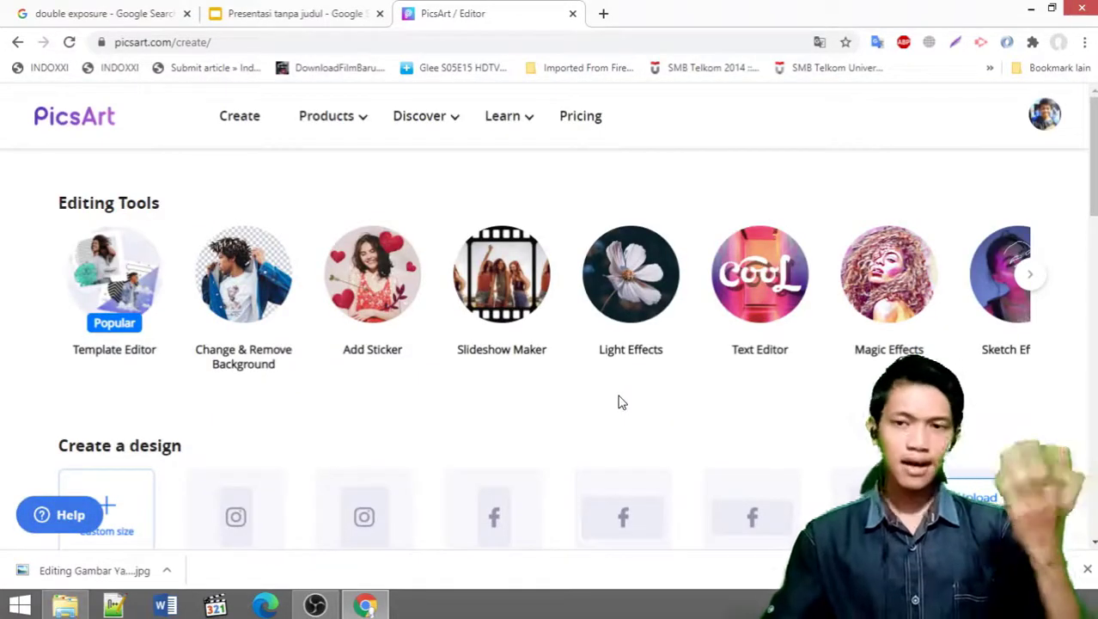
{"action": "scroll", "coordinate": [621, 387], "scroll_direction": "down", "scroll_amount": 1}
{"action": "scroll", "coordinate": [620, 379], "scroll_direction": "down", "scroll_amount": 2}
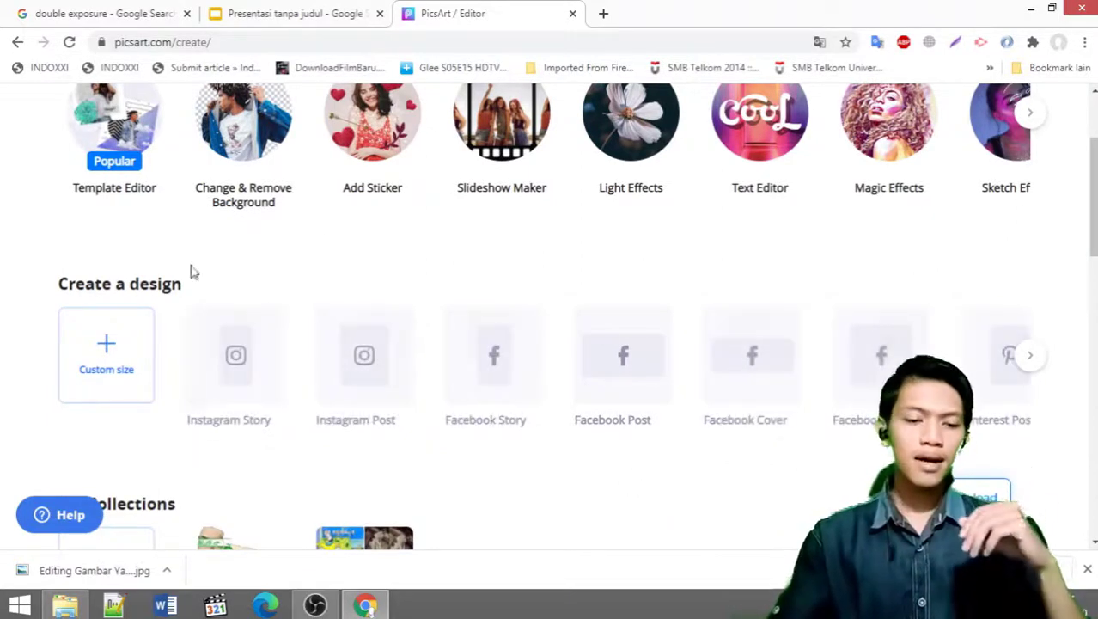
{"action": "left_click", "coordinate": [117, 372]}
{"action": "left_click", "coordinate": [251, 360]}
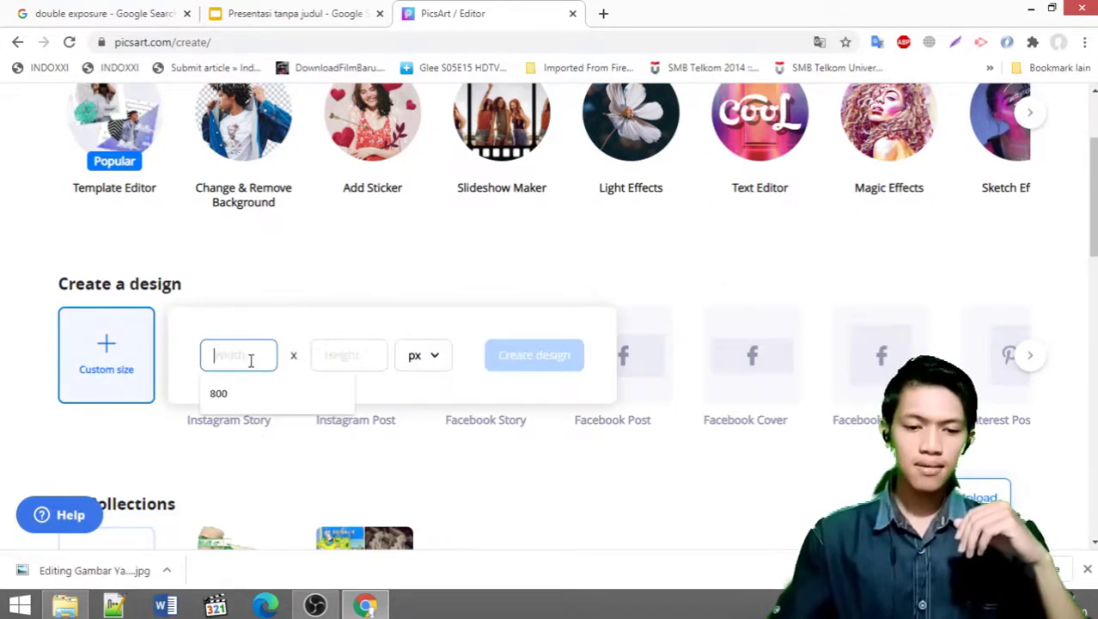
{"action": "left_click", "coordinate": [241, 391]}
{"action": "left_click", "coordinate": [357, 352]}
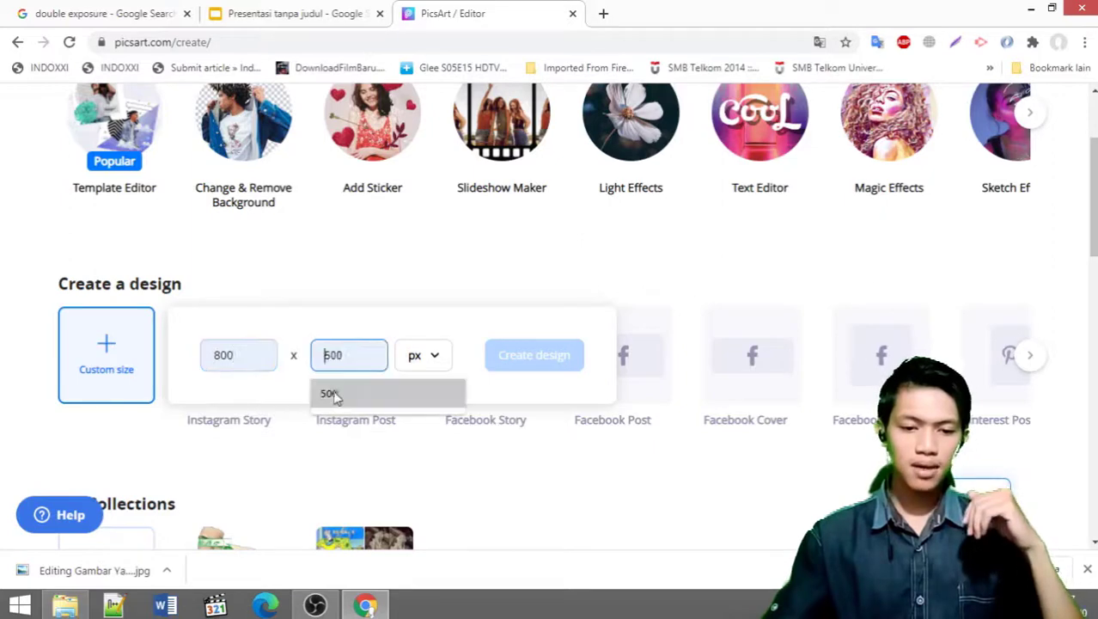
{"action": "left_click", "coordinate": [335, 392]}
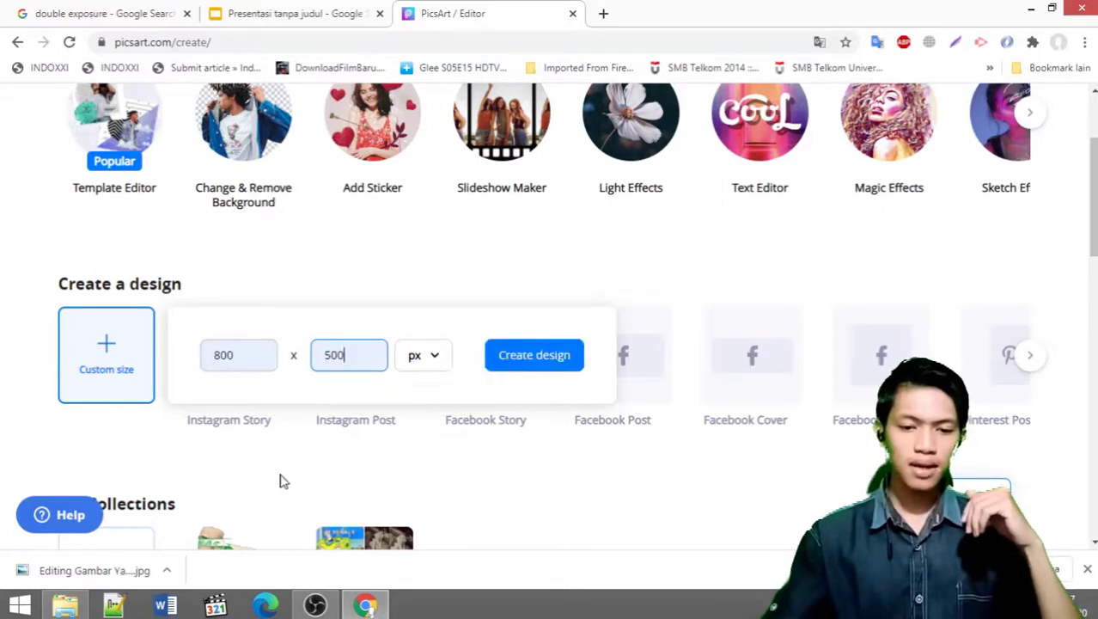
{"action": "left_click", "coordinate": [519, 355]}
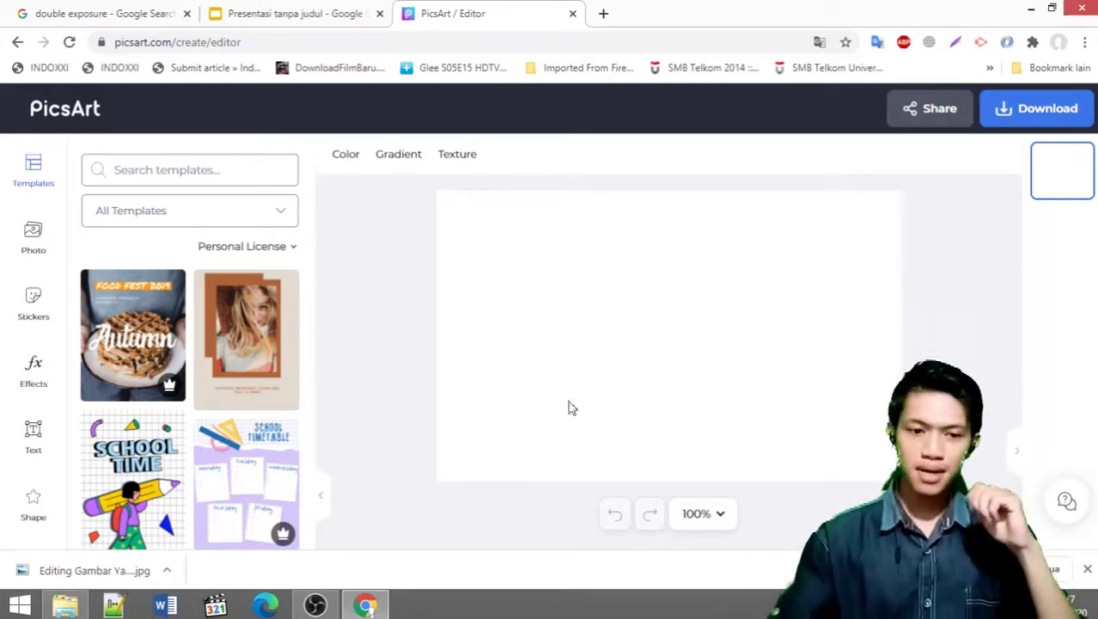
Upload the exported "Editing Gambar" jpg from the Pictures folder onto the blank canvas
{"action": "left_click", "coordinate": [41, 245]}
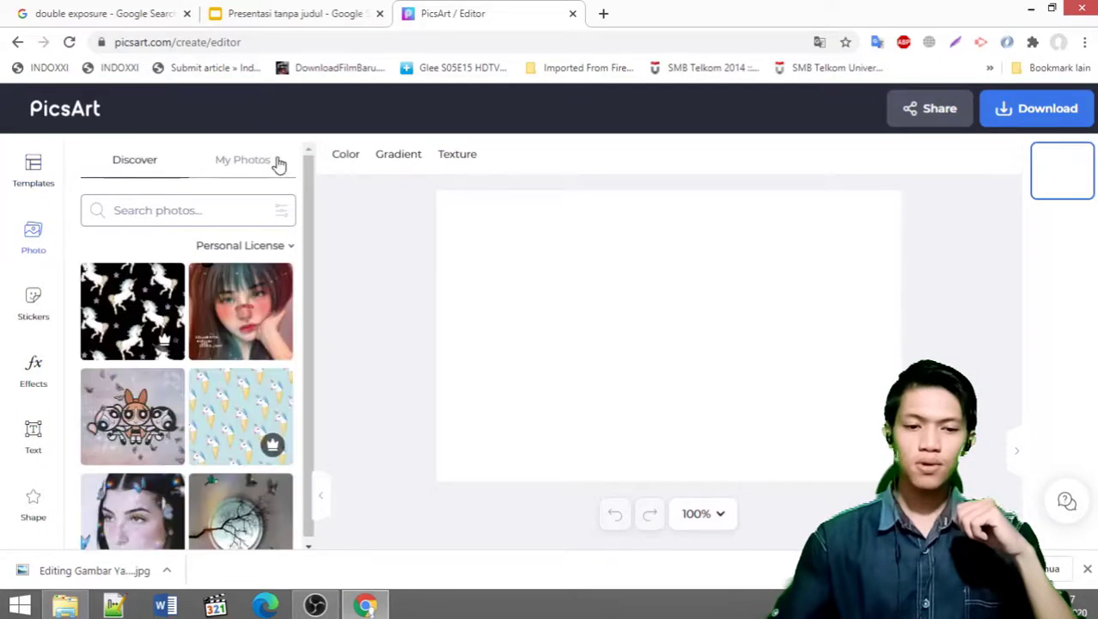
{"action": "left_click", "coordinate": [249, 164]}
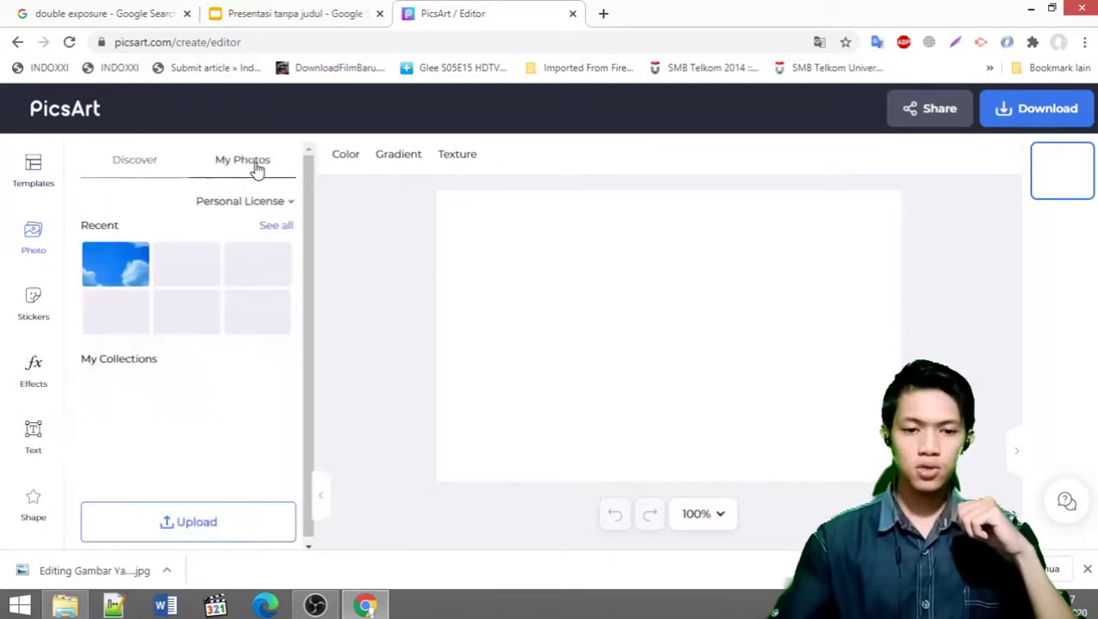
{"action": "left_click", "coordinate": [209, 522]}
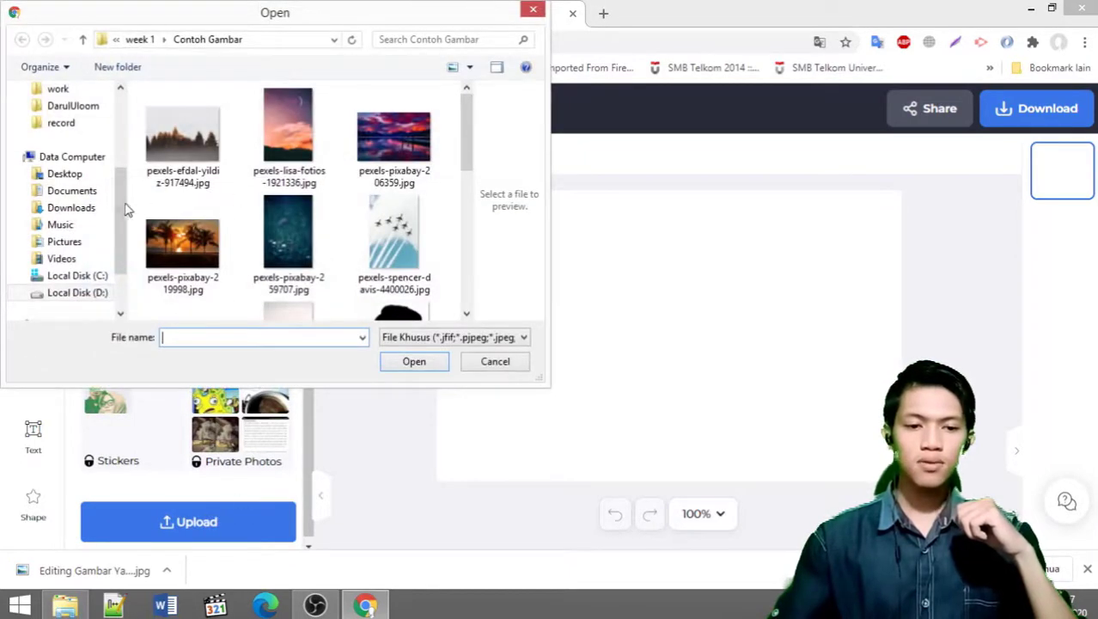
{"action": "left_click_drag", "start_coordinate": [123, 209], "coordinate": [120, 151]}
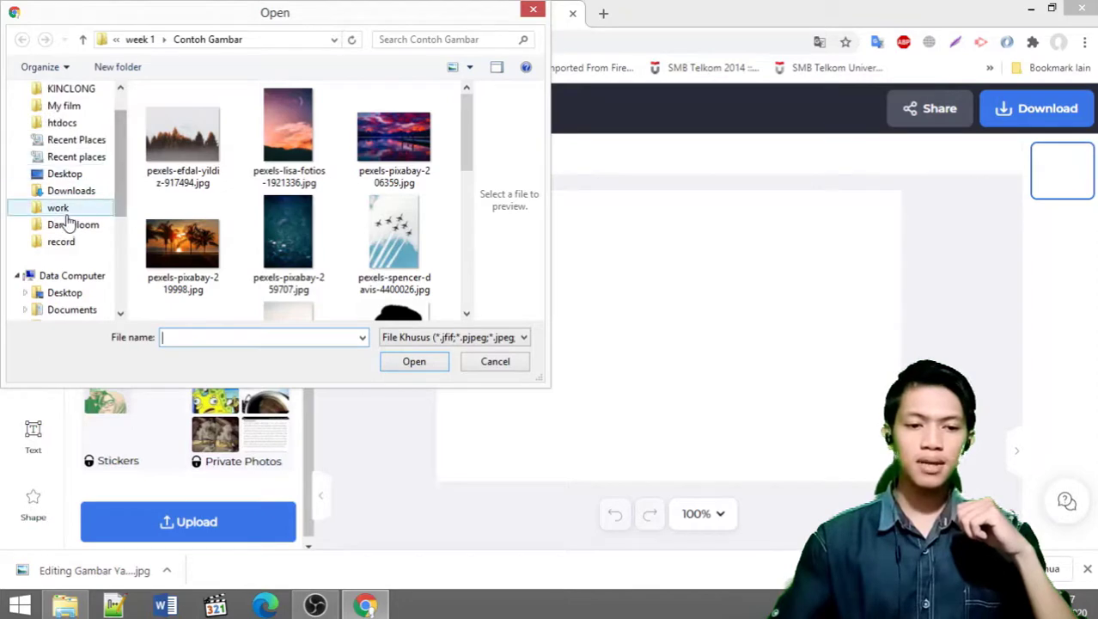
{"action": "left_click_drag", "start_coordinate": [123, 206], "coordinate": [121, 245]}
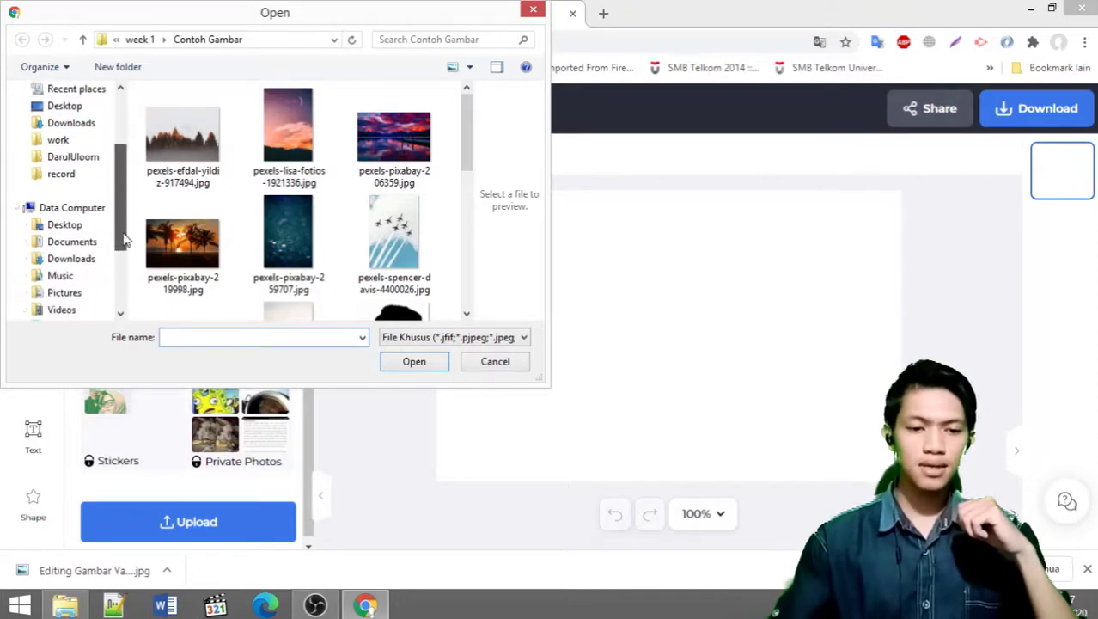
{"action": "left_click", "coordinate": [64, 292]}
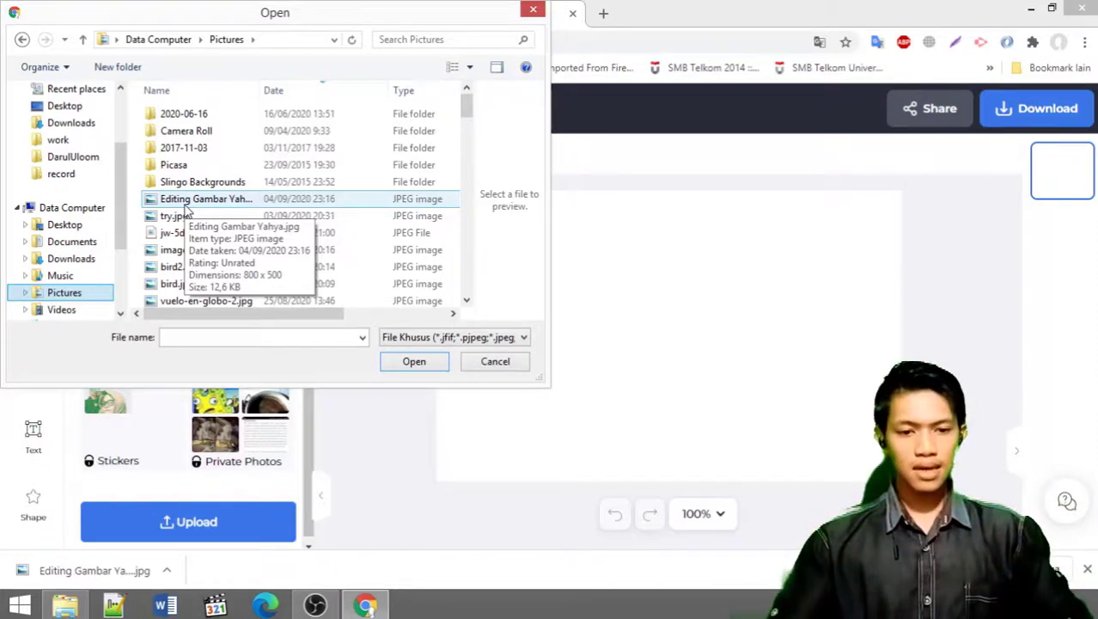
{"action": "left_click", "coordinate": [186, 207]}
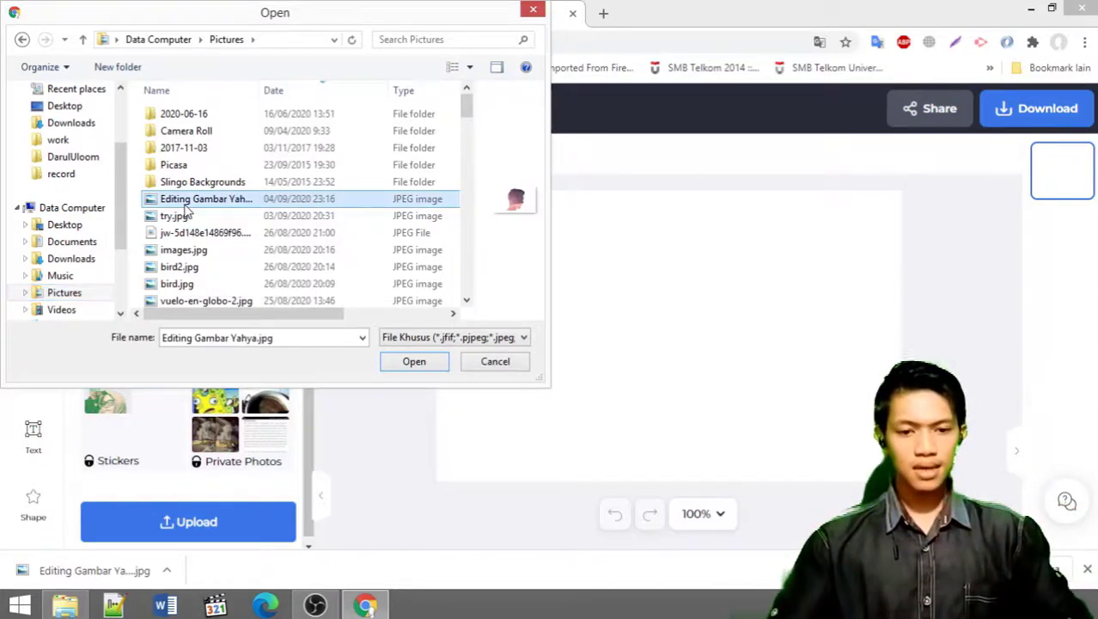
{"action": "left_click", "coordinate": [414, 362]}
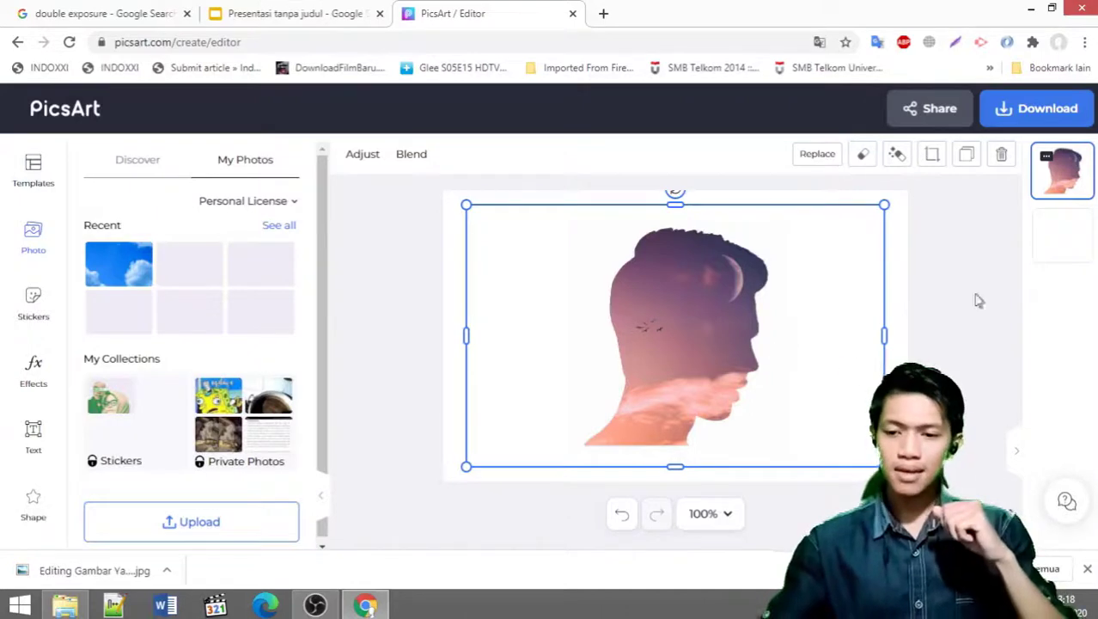
Fill the background layer with a muted light blue, color #72B1D3
{"action": "left_click", "coordinate": [1060, 237]}
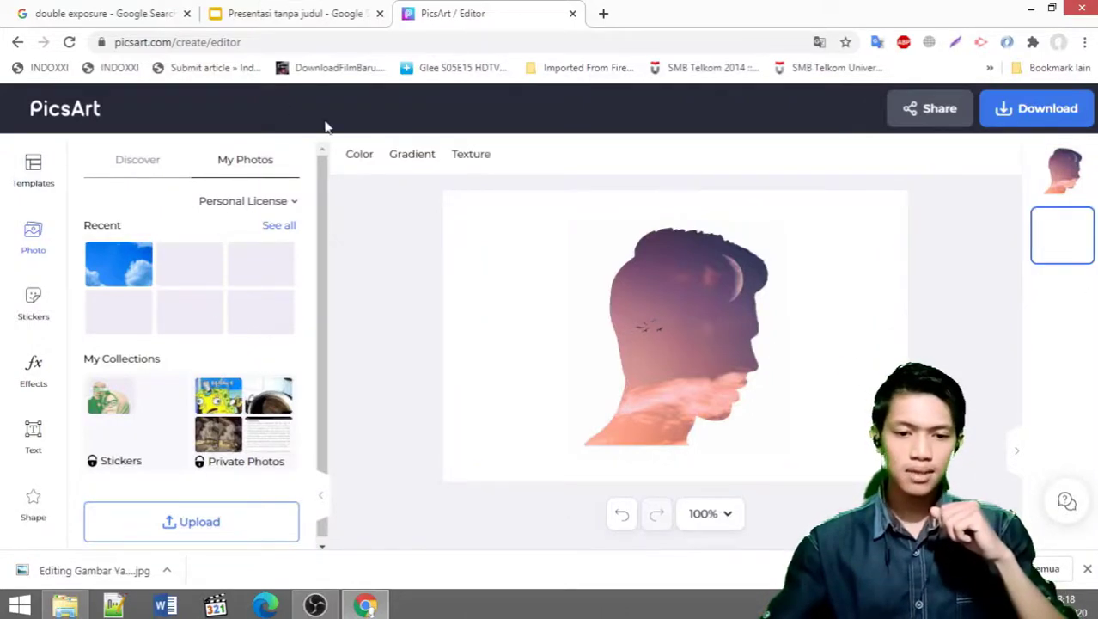
{"action": "left_click", "coordinate": [358, 156]}
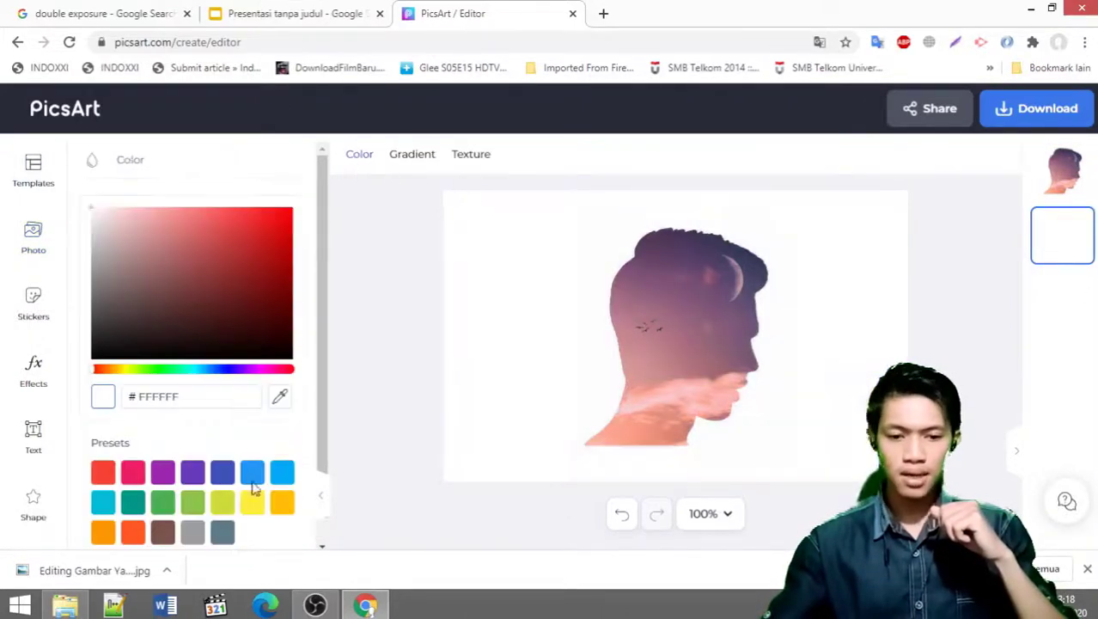
{"action": "left_click", "coordinate": [282, 473]}
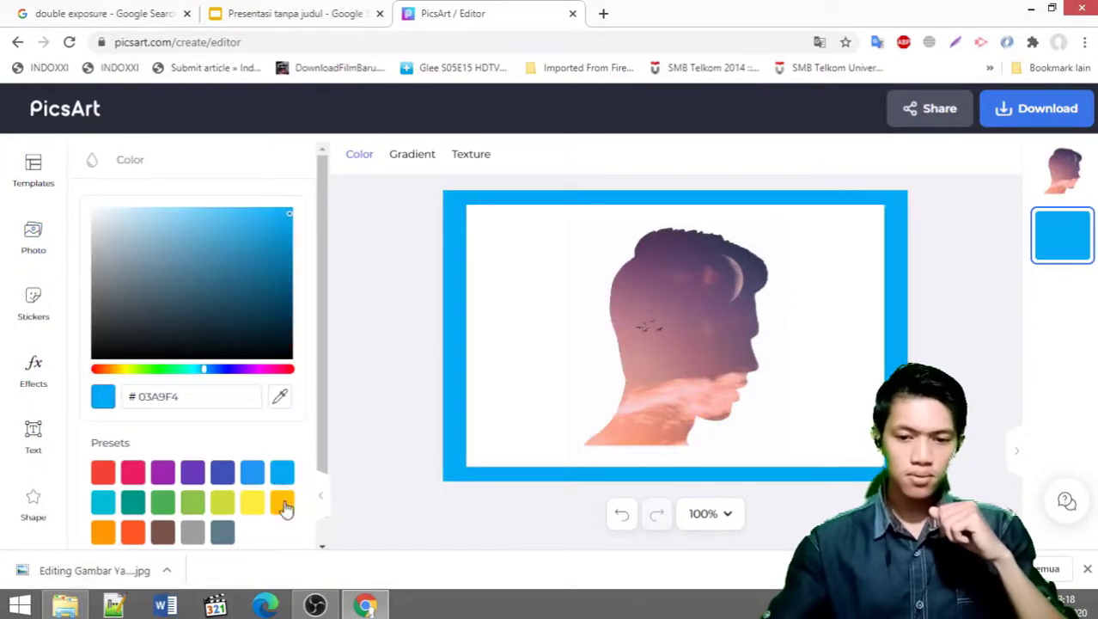
{"action": "left_click_drag", "start_coordinate": [254, 226], "coordinate": [186, 219]}
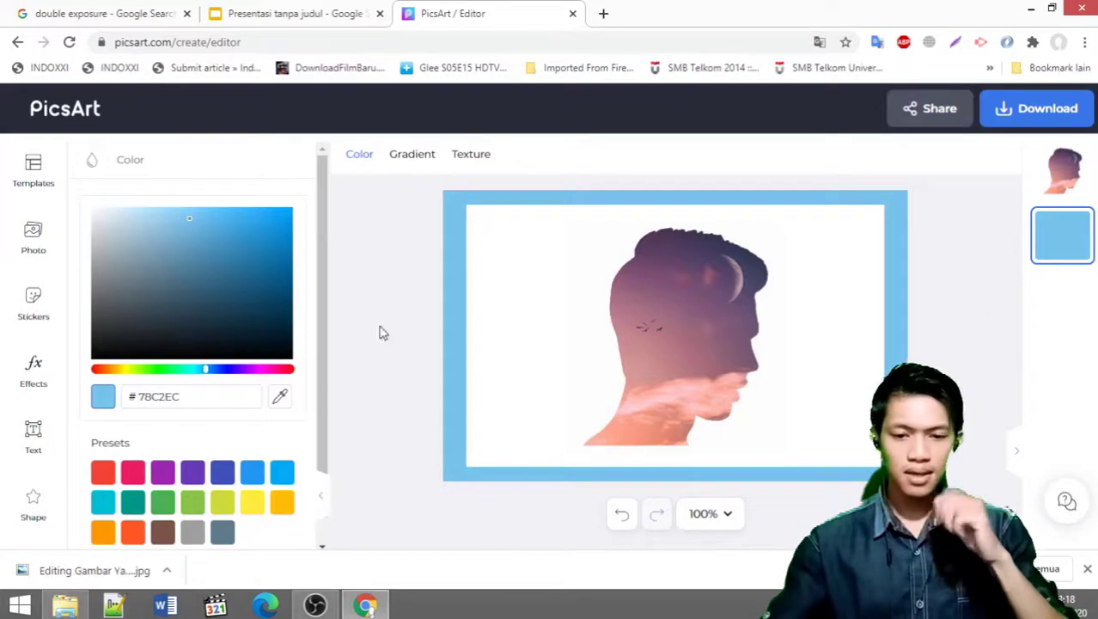
{"action": "left_click", "coordinate": [192, 219]}
{"action": "mouse_move", "coordinate": [194, 220]}
{"action": "left_mouse_down"}
{"action": "mouse_move", "coordinate": [224, 236]}
{"action": "mouse_move", "coordinate": [254, 310]}
{"action": "mouse_move", "coordinate": [186, 255]}
{"action": "mouse_move", "coordinate": [184, 239]}
{"action": "left_mouse_up"}
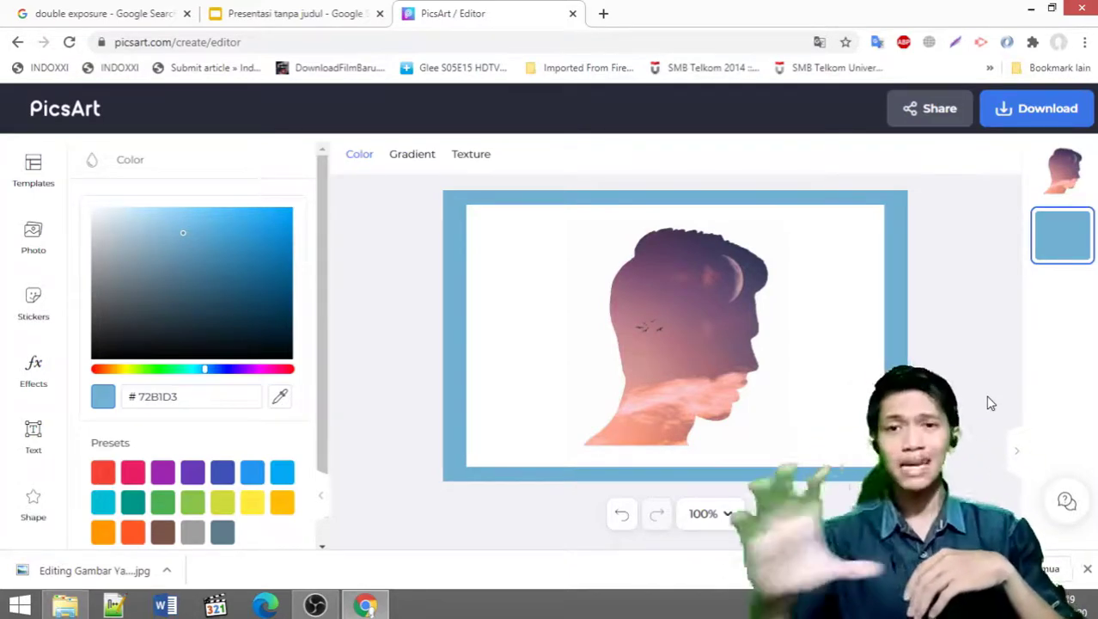
Remove the white background around the head image with the Person option of Remove Background, and apply it
{"action": "left_click", "coordinate": [1057, 176]}
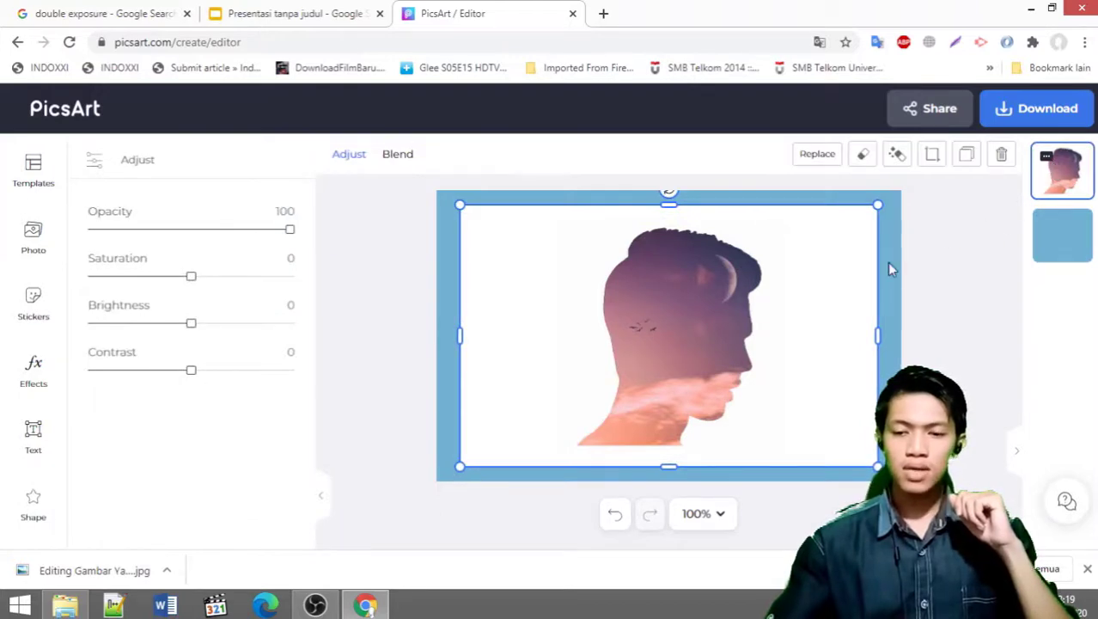
{"action": "left_click", "coordinate": [864, 159]}
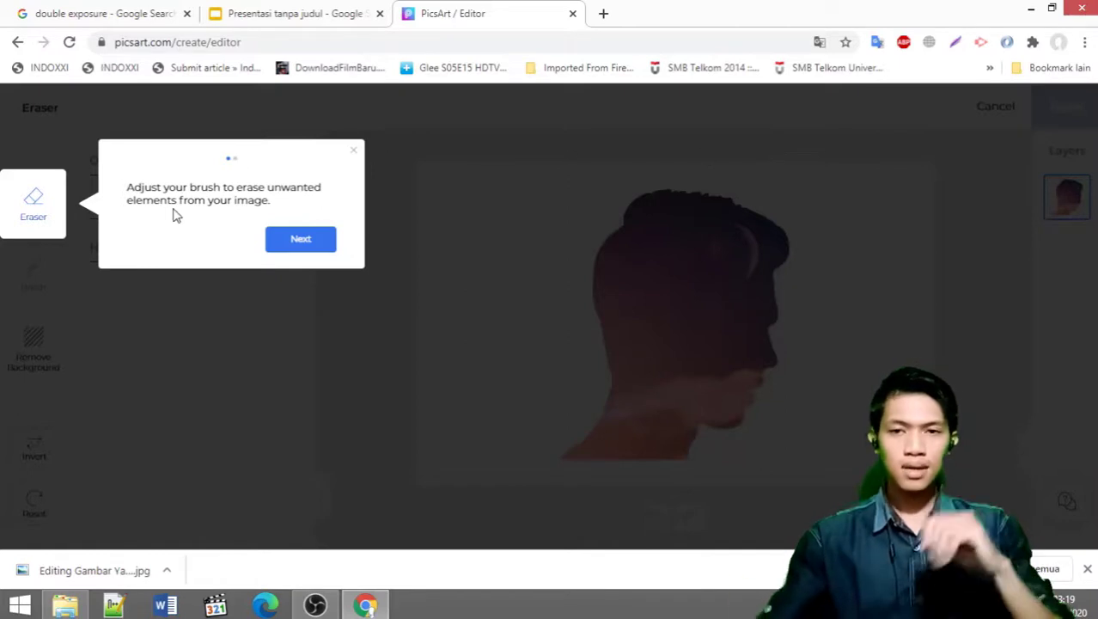
{"action": "left_click", "coordinate": [302, 240]}
{"action": "left_click", "coordinate": [301, 383]}
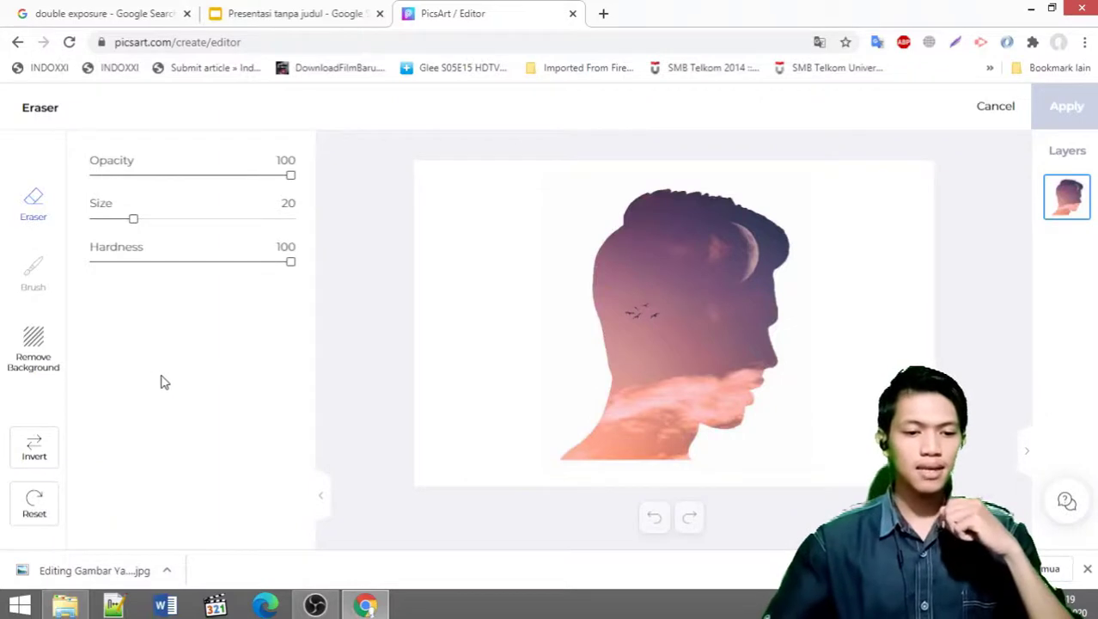
{"action": "left_click", "coordinate": [47, 359]}
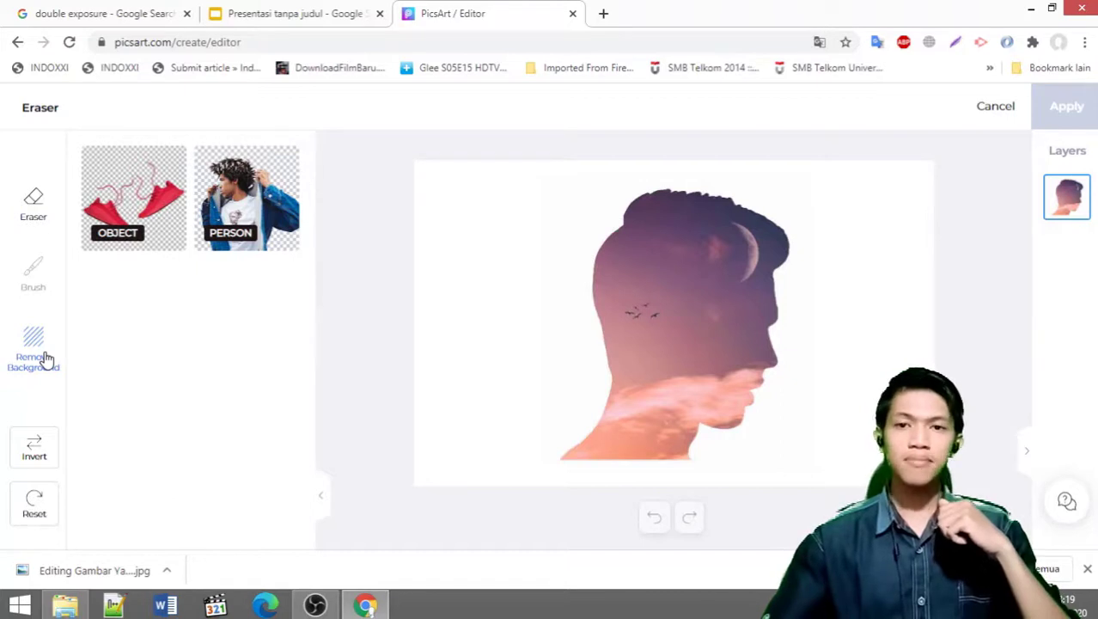
{"action": "left_click", "coordinate": [247, 213]}
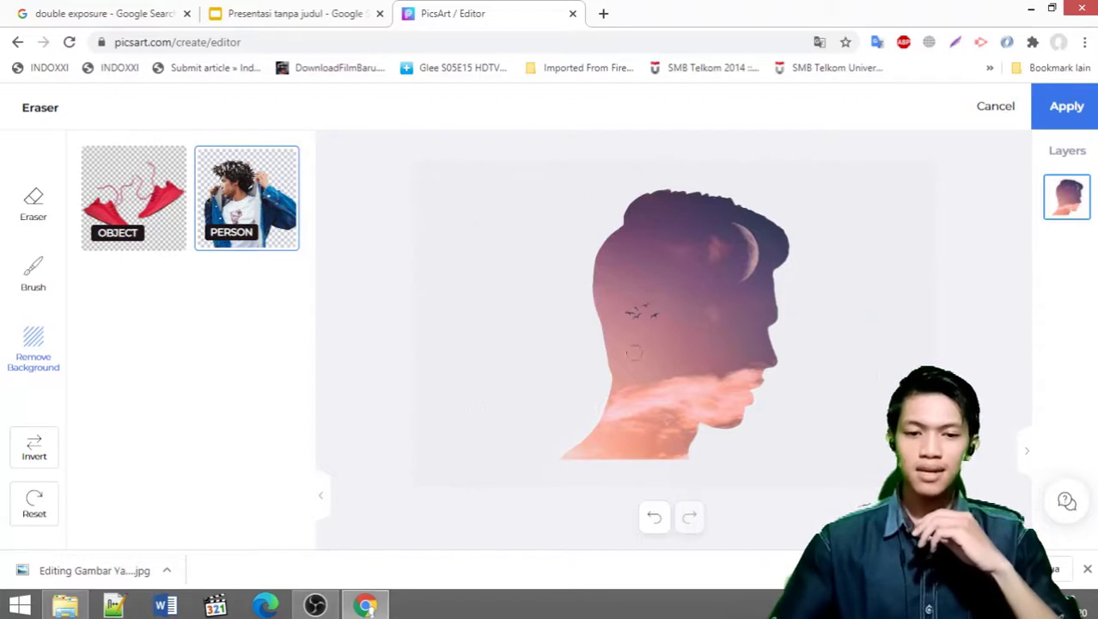
{"action": "left_click", "coordinate": [1069, 107]}
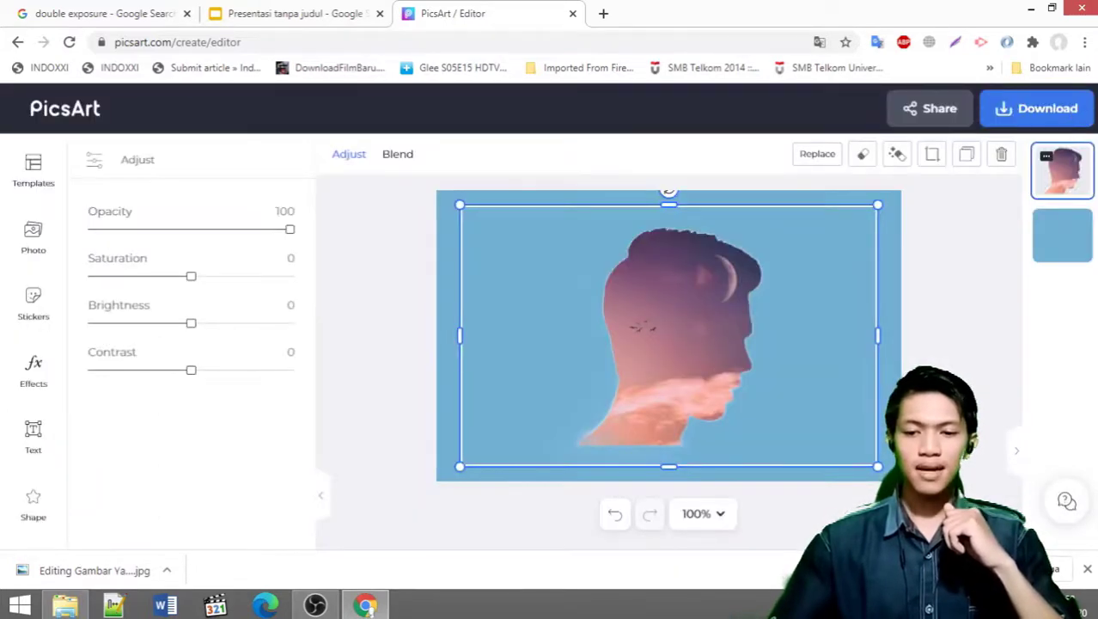
Crop the head image layer closely around the silhouette, trimming the empty space on its sides
{"action": "mouse_move", "coordinate": [689, 385]}
{"action": "left_mouse_down"}
{"action": "mouse_move", "coordinate": [673, 380]}
{"action": "mouse_move", "coordinate": [694, 389]}
{"action": "left_mouse_up"}
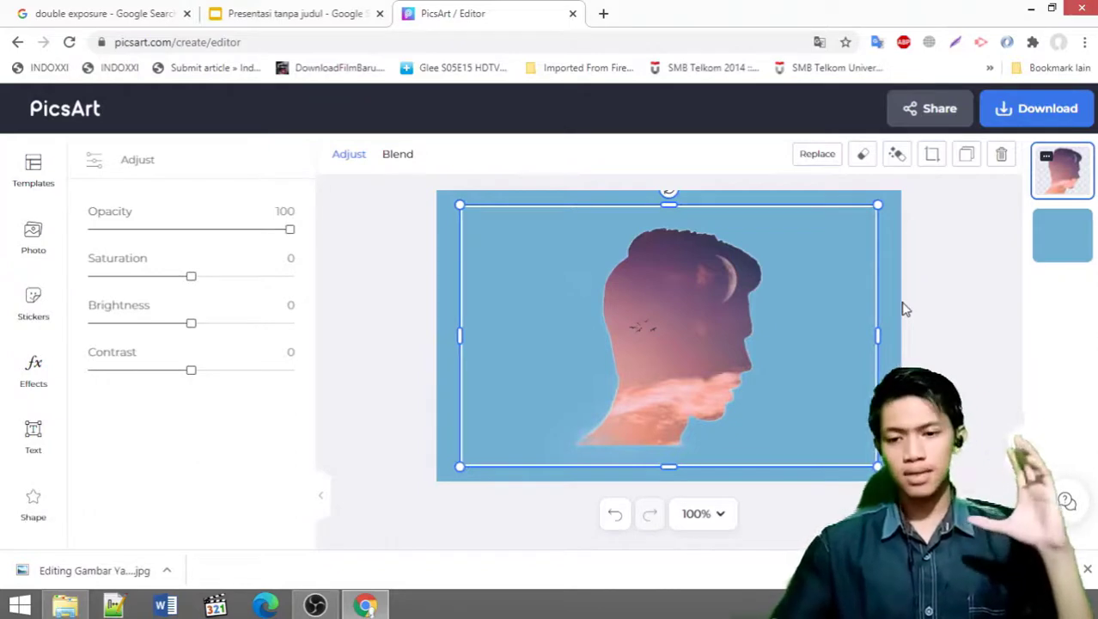
{"action": "left_click", "coordinate": [935, 156]}
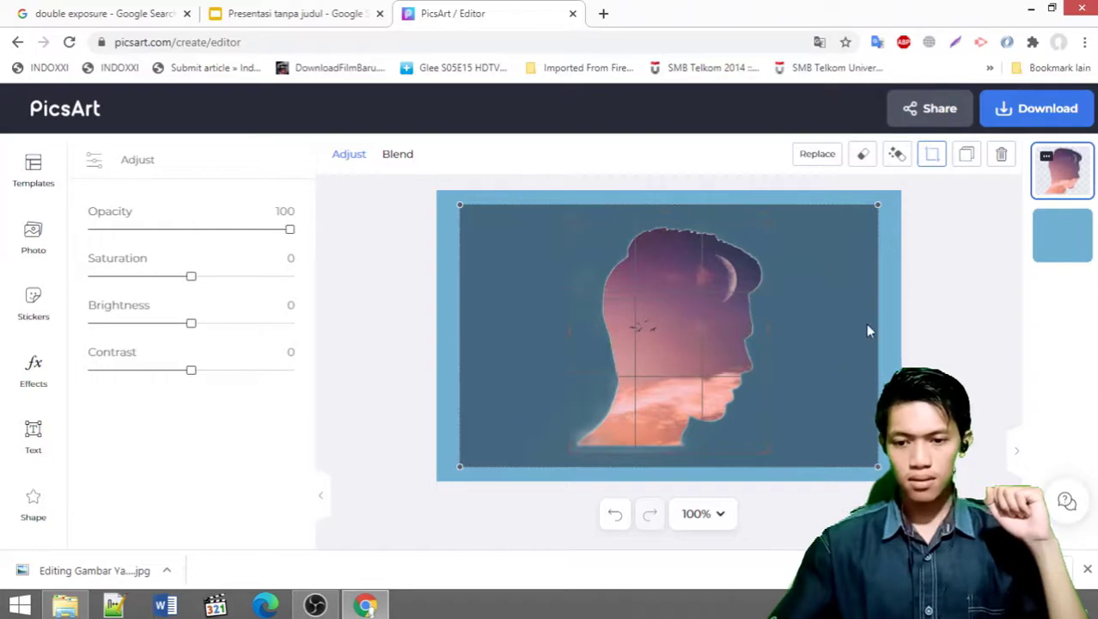
{"action": "left_click", "coordinate": [897, 336]}
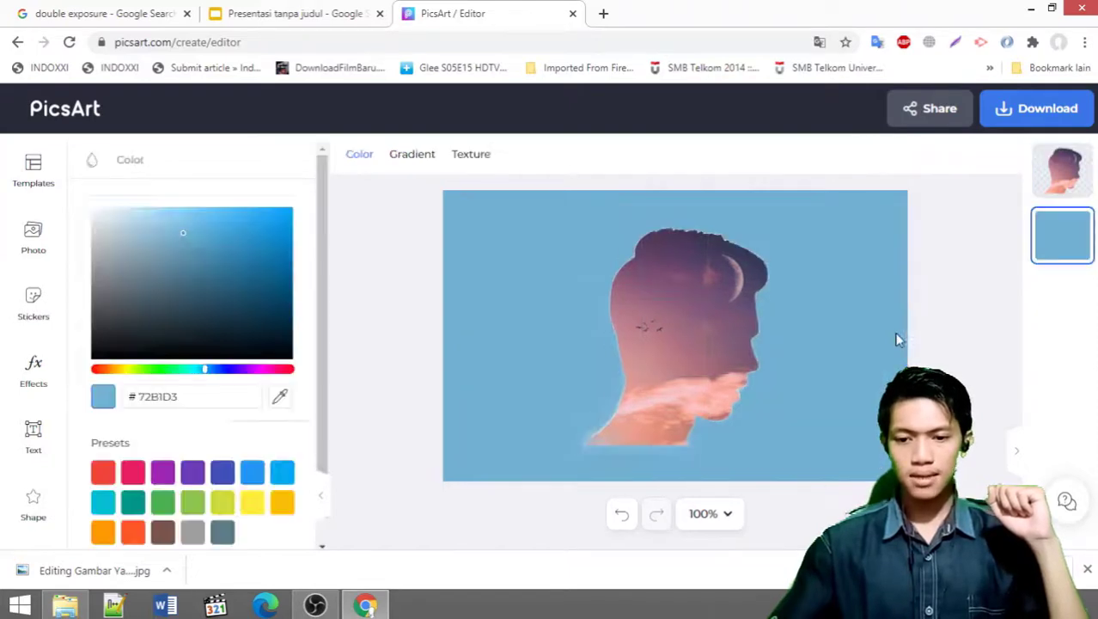
Move the head to the lower left of the canvas and enlarge it proportionally to about 298 x 345
{"action": "left_click", "coordinate": [648, 332]}
{"action": "left_click_drag", "start_coordinate": [669, 368], "coordinate": [546, 394]}
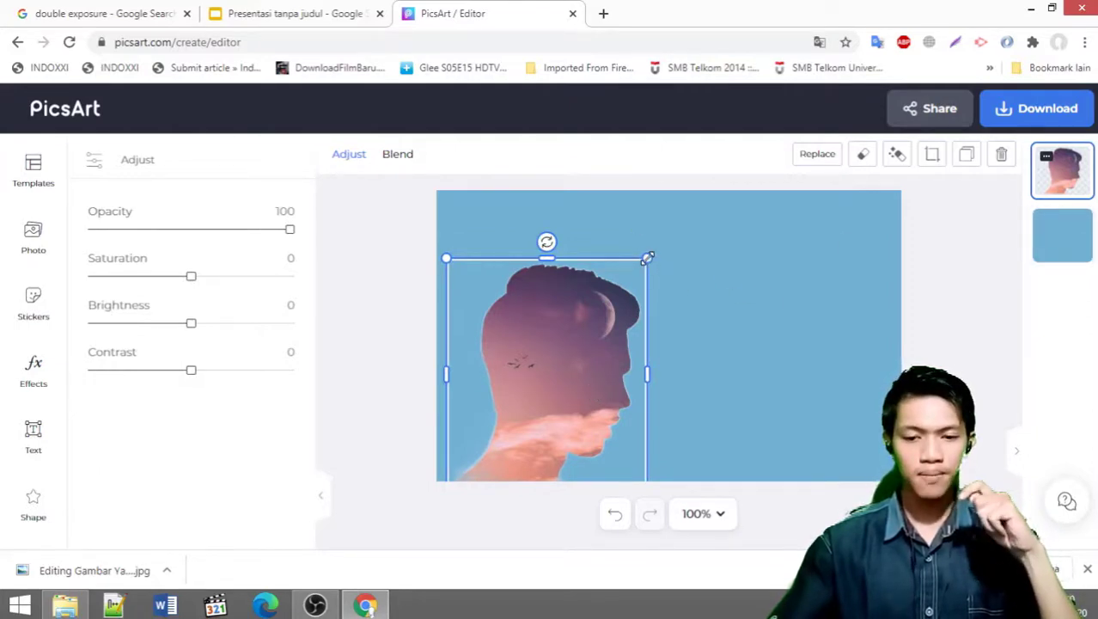
{"action": "left_click_drag", "start_coordinate": [648, 258], "coordinate": [699, 225]}
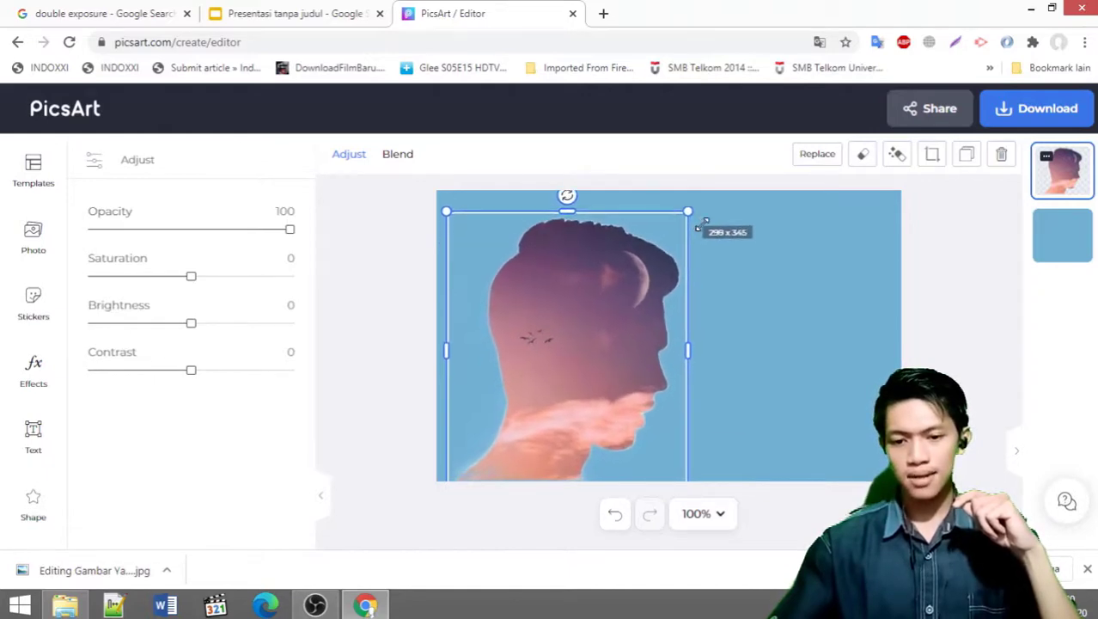
{"action": "left_click", "coordinate": [823, 335]}
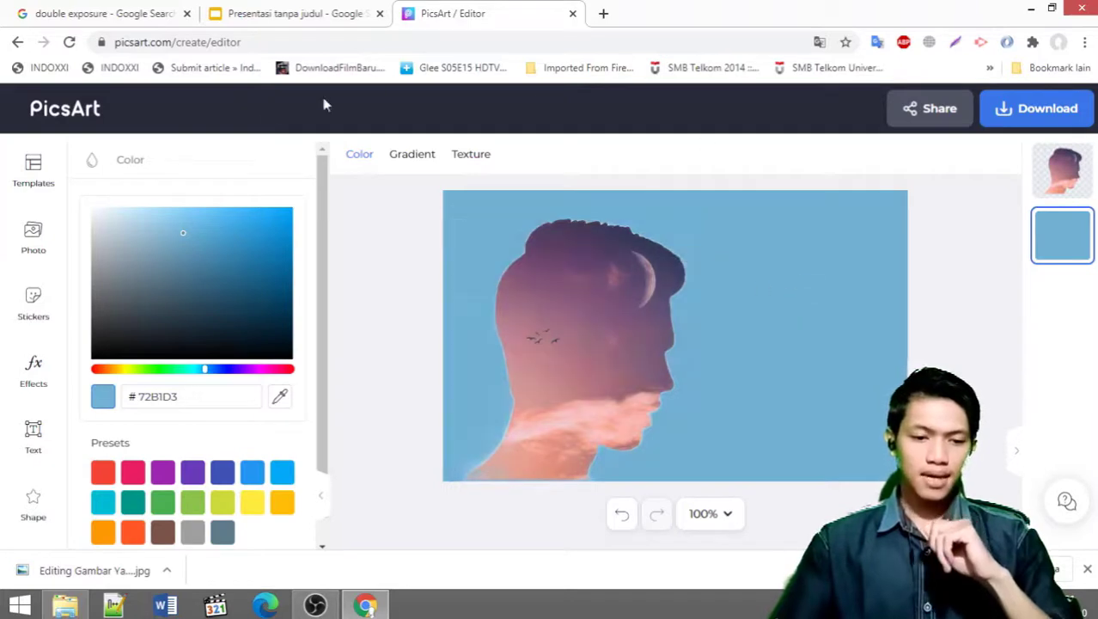
Add the "REMEMBER WHY YOU STARTED." text preset to the canvas
{"action": "left_click", "coordinate": [35, 445]}
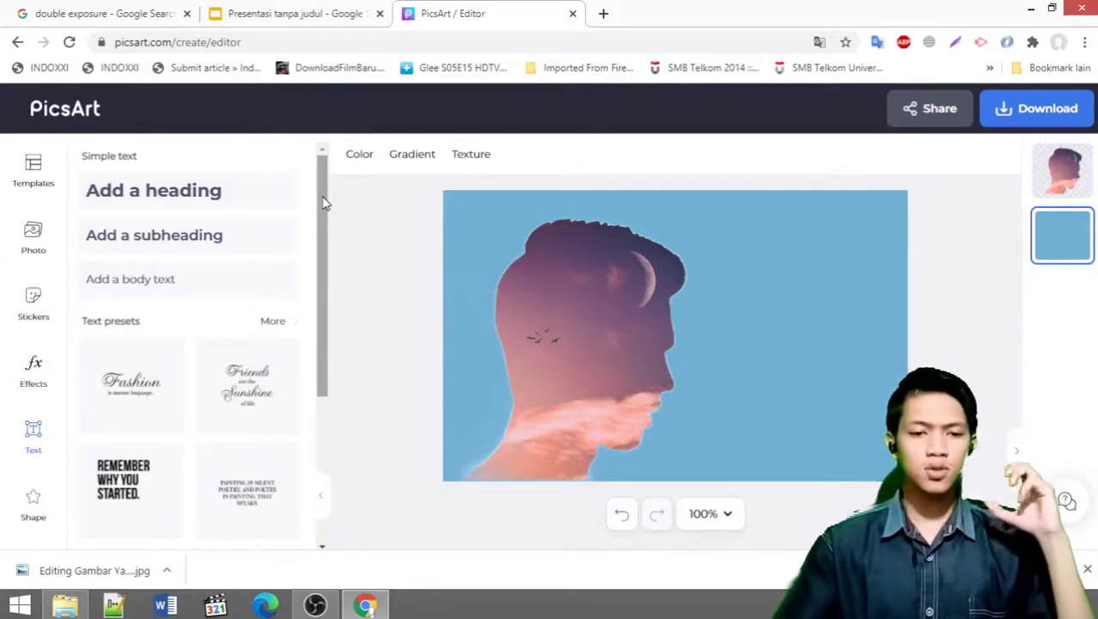
{"action": "left_click_drag", "start_coordinate": [325, 202], "coordinate": [326, 368]}
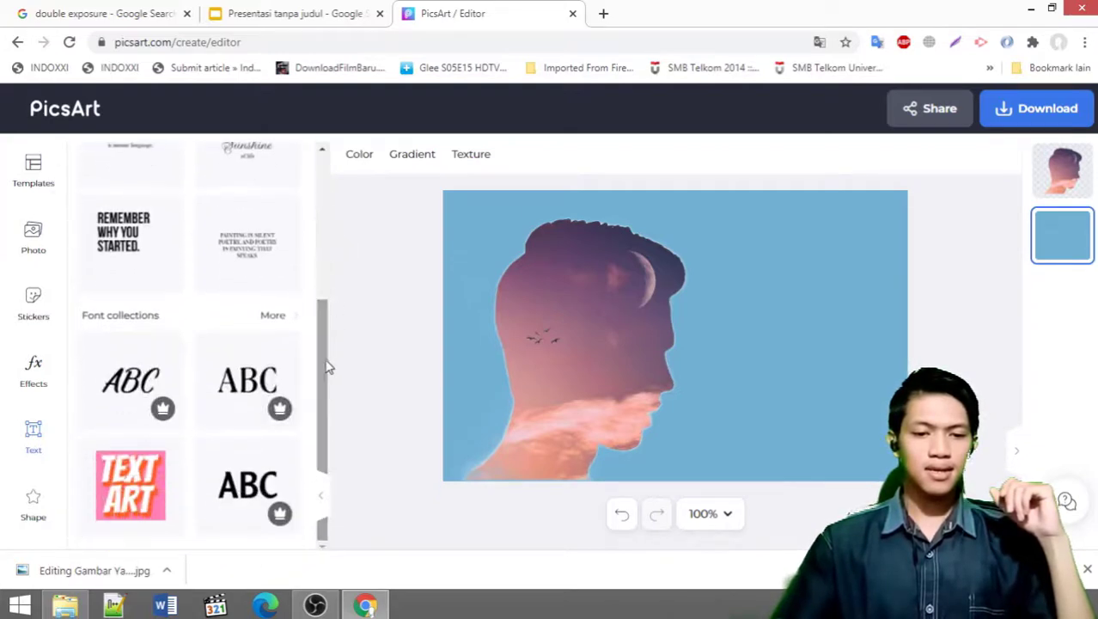
{"action": "left_click", "coordinate": [131, 251]}
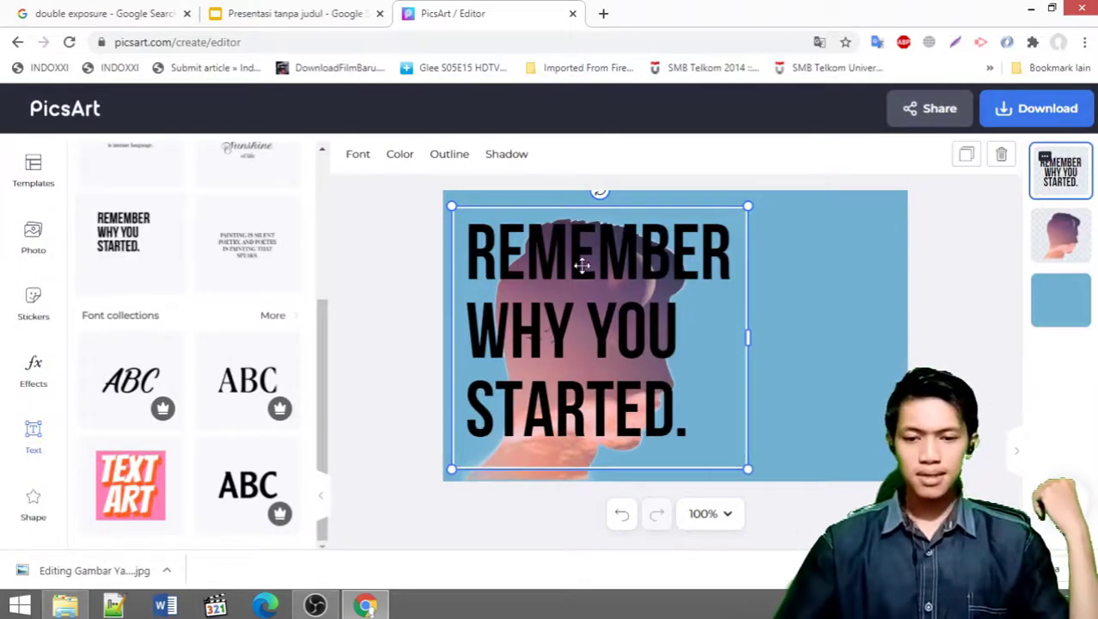
Shrink the preset text proportionally and place it in the empty blue area in front of the face, near the canvas's upper edge
{"action": "left_click_drag", "start_coordinate": [554, 258], "coordinate": [716, 255]}
{"action": "left_click_drag", "start_coordinate": [809, 241], "coordinate": [757, 250]}
{"action": "left_click_drag", "start_coordinate": [576, 202], "coordinate": [700, 314]}
{"action": "left_click_drag", "start_coordinate": [791, 342], "coordinate": [785, 241]}
{"action": "left_click", "coordinate": [946, 345]}
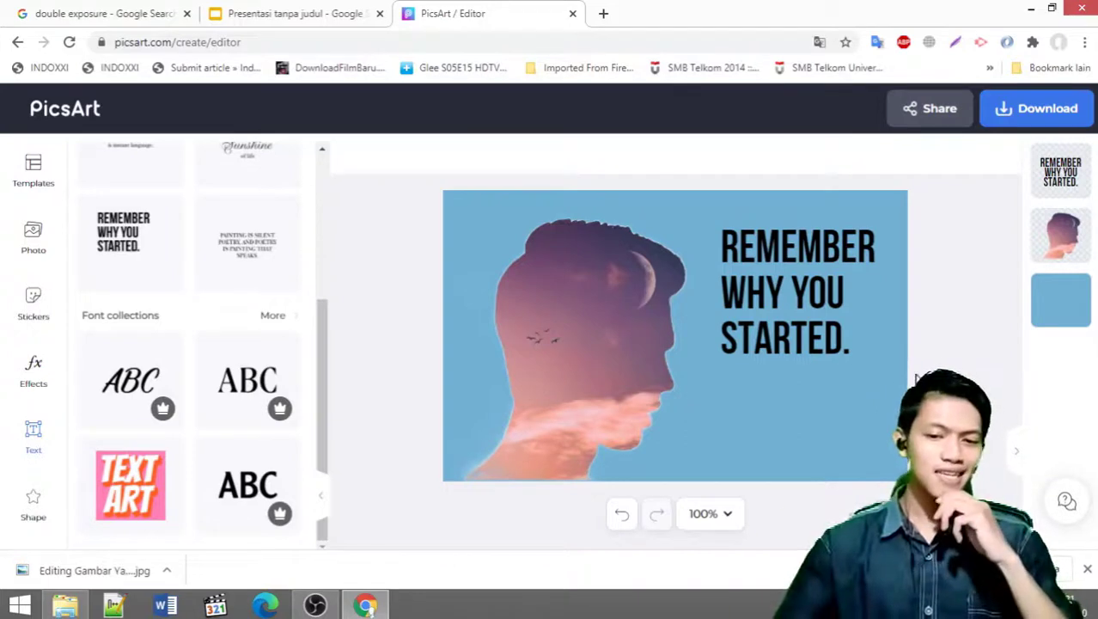
Replace the preset wording with "IF YOUR HEART IS HAPPY," ending in a comma instead of the period
{"action": "left_click", "coordinate": [769, 311]}
{"action": "double_click", "coordinate": [821, 274]}
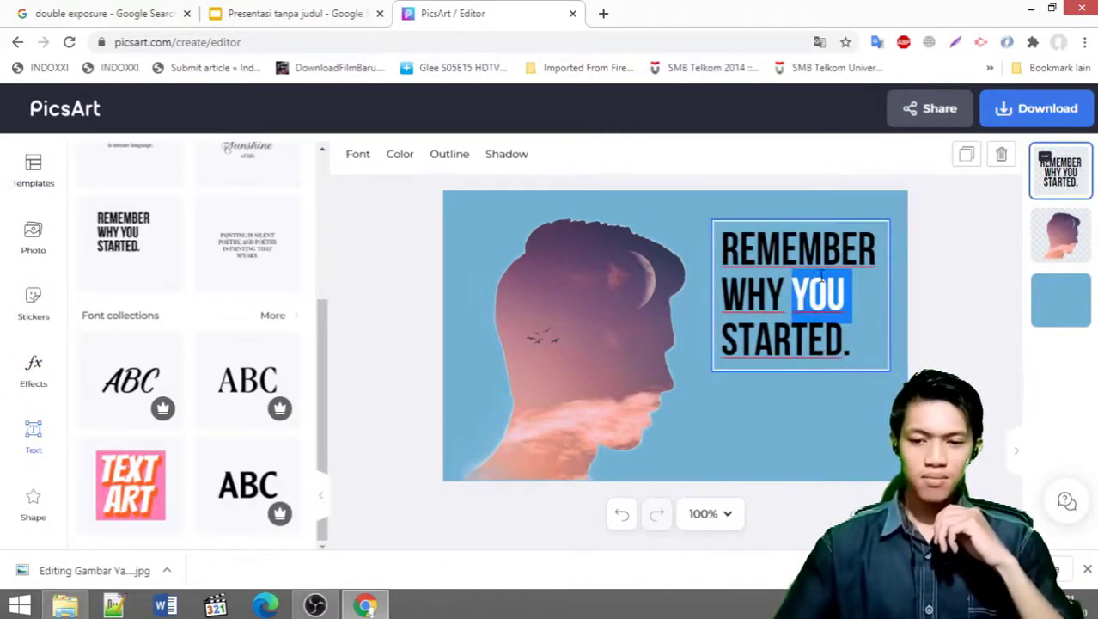
{"action": "left_click", "coordinate": [860, 348]}
{"action": "left_click_drag", "start_coordinate": [845, 344], "coordinate": [729, 247]}
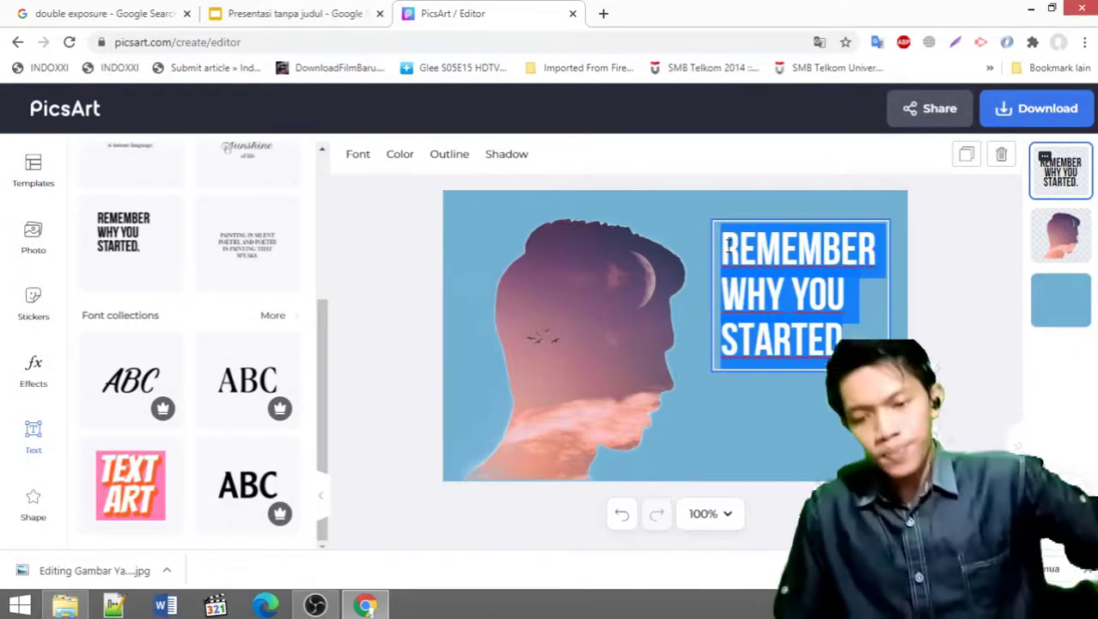
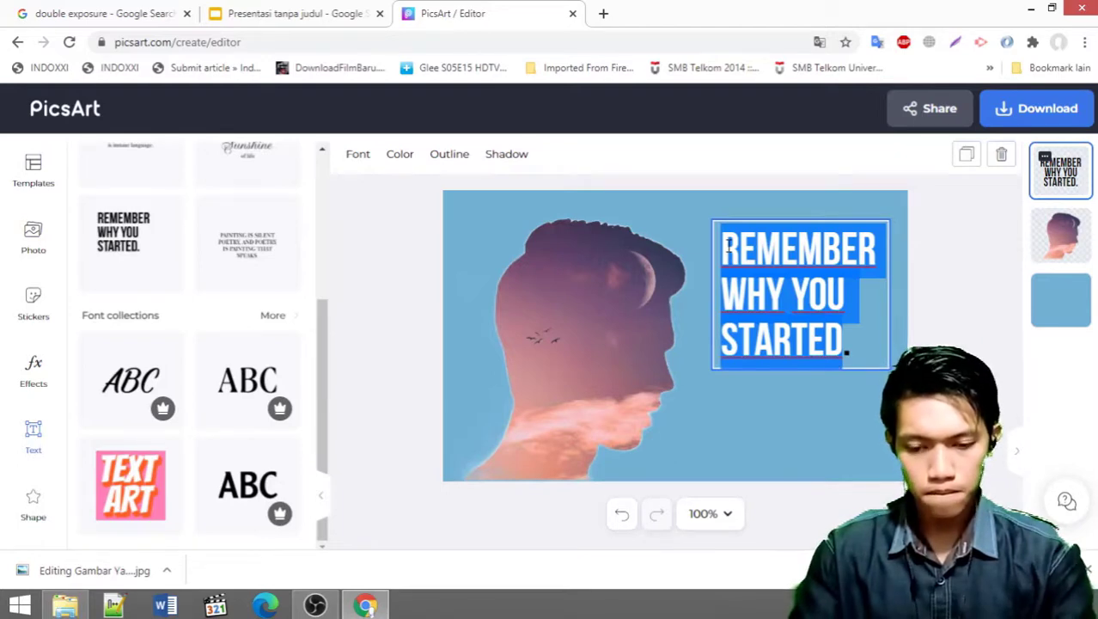
{"action": "key", "text": "BackSpace"}
{"action": "type", "text": "IF Y"}
{"action": "type", "text": "OUR "}
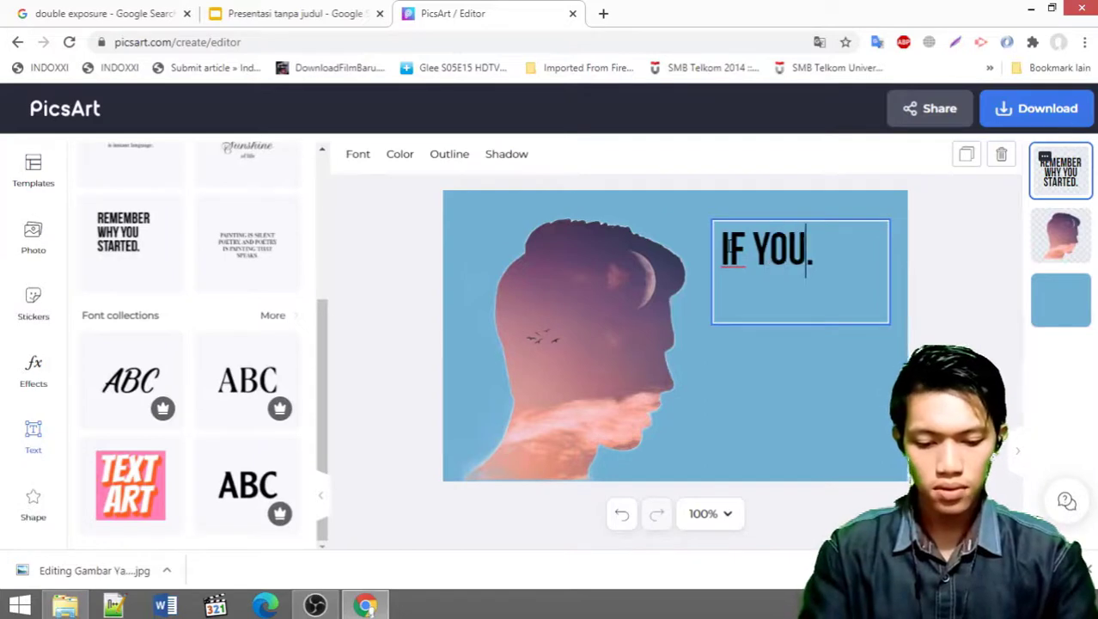
{"action": "type", "text": "HEART "}
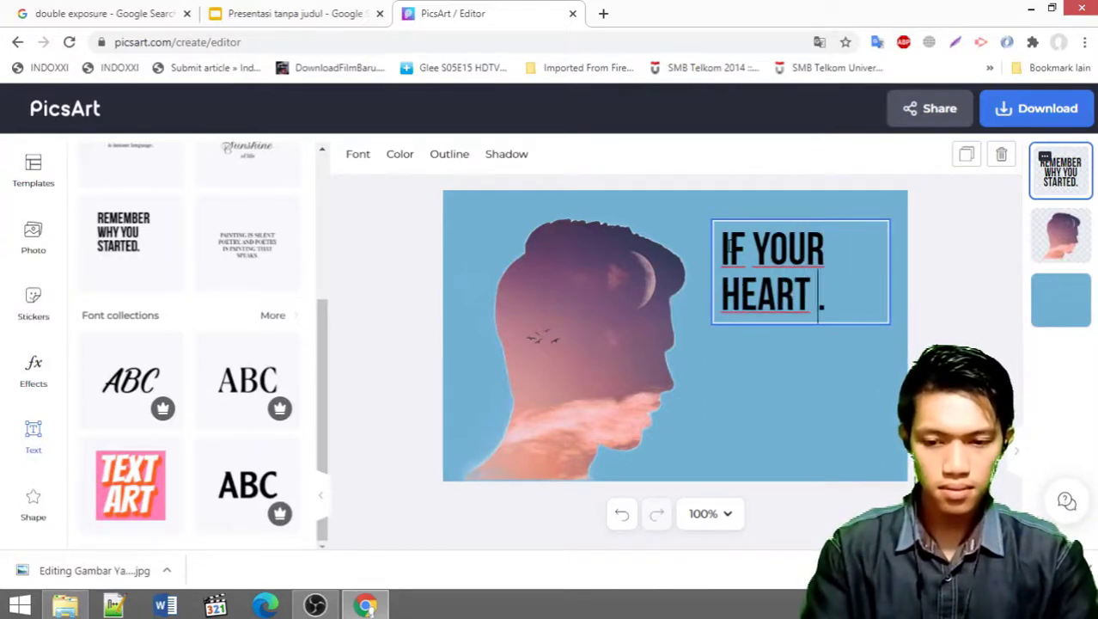
{"action": "type", "text": "IS HAPPY"}
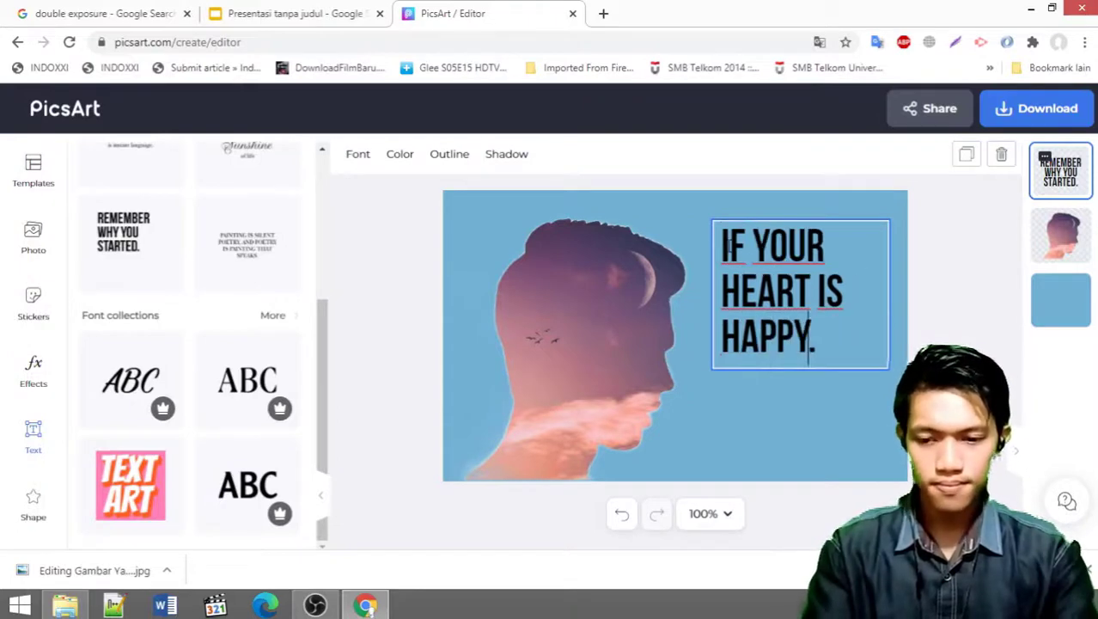
{"action": "key", "text": "BackSpace"}
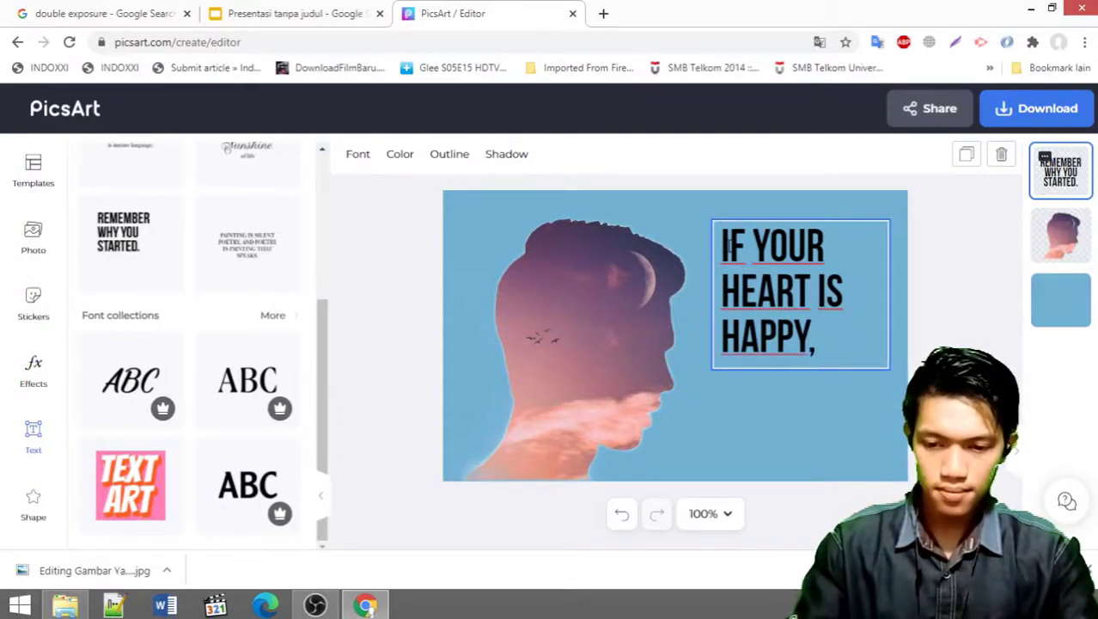
Add "YOUR MIND IS FREE" to the text, one blank line below the first phrase, and finish editing
{"action": "key", "text": "Return"}
{"action": "key", "text": "Return"}
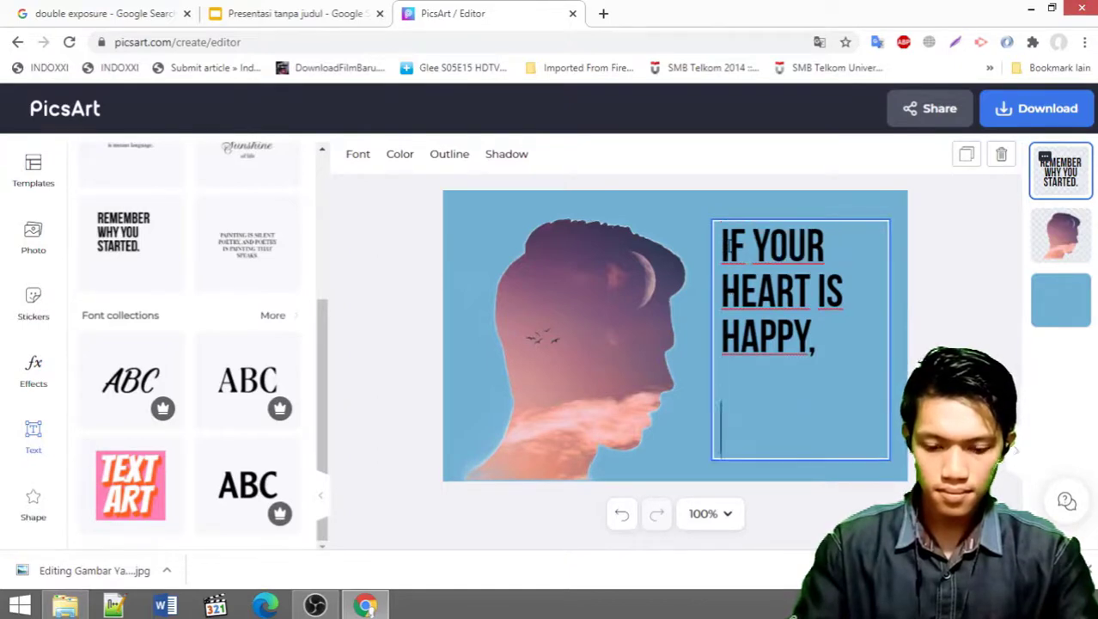
{"action": "type", "text": "YOUR"}
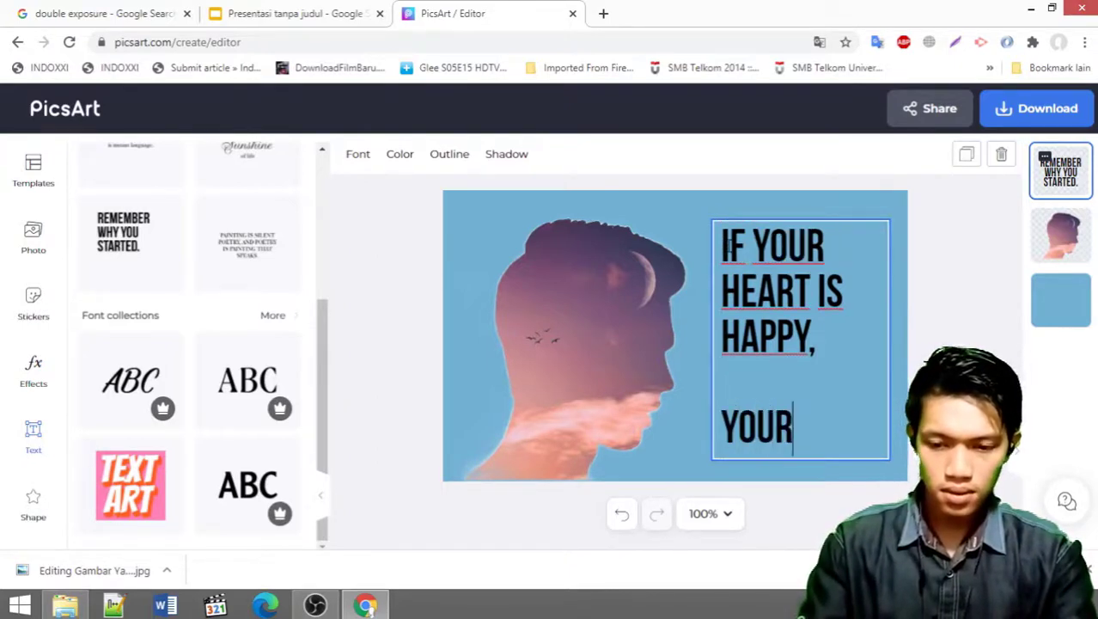
{"action": "type", "text": " MIND IS FREE"}
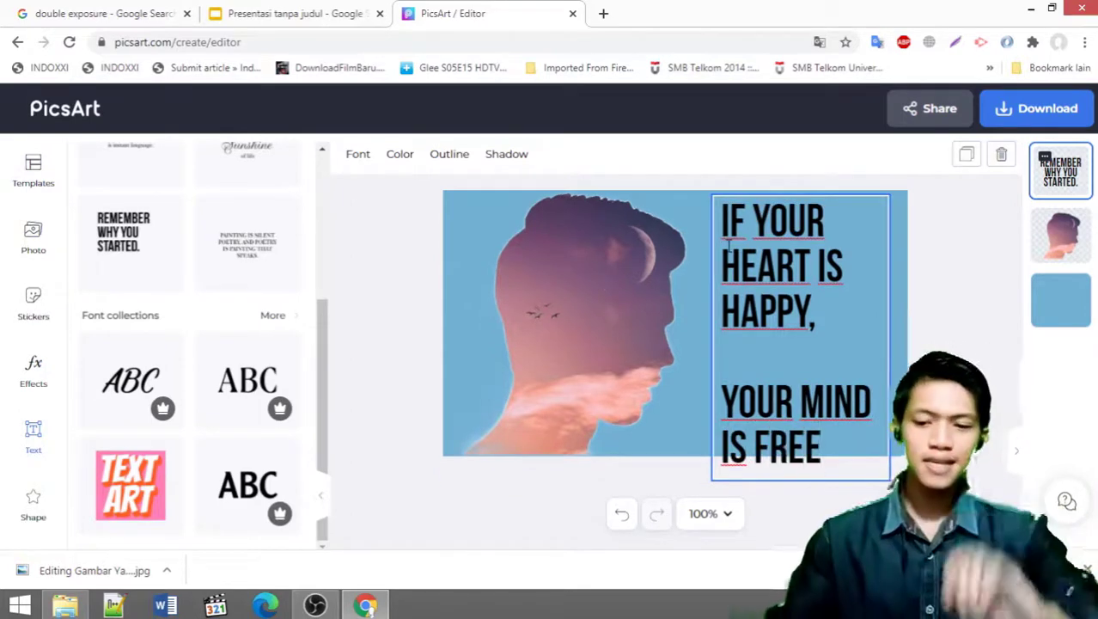
{"action": "left_click", "coordinate": [930, 340]}
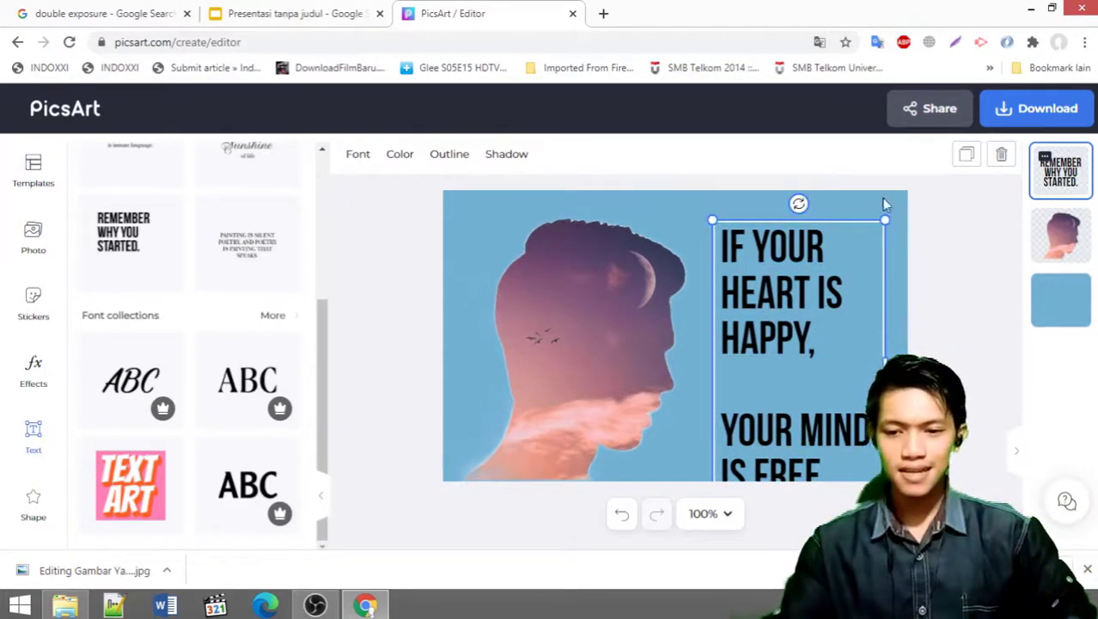
Shrink the quote proportionally so it fits the canvas height and reposition it in the blue area beside the face
{"action": "left_click_drag", "start_coordinate": [886, 220], "coordinate": [856, 269]}
{"action": "left_click_drag", "start_coordinate": [771, 320], "coordinate": [787, 284]}
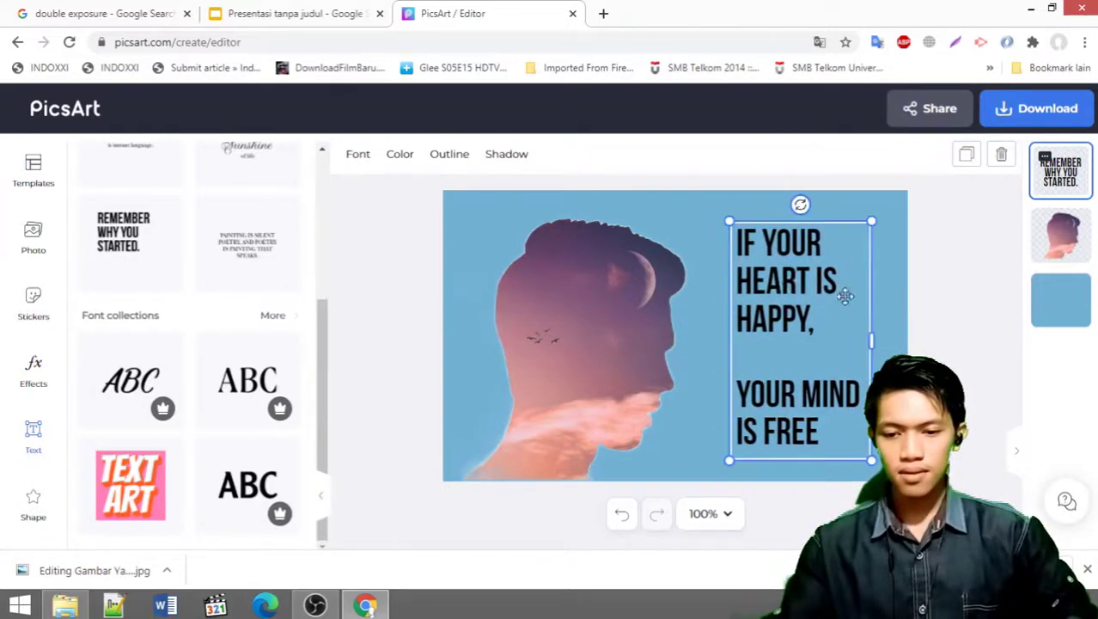
Try the quote without the blank line between its two phrases, restore the line, and leave text editing
{"action": "left_click", "coordinate": [766, 359]}
{"action": "key", "text": "Delete"}
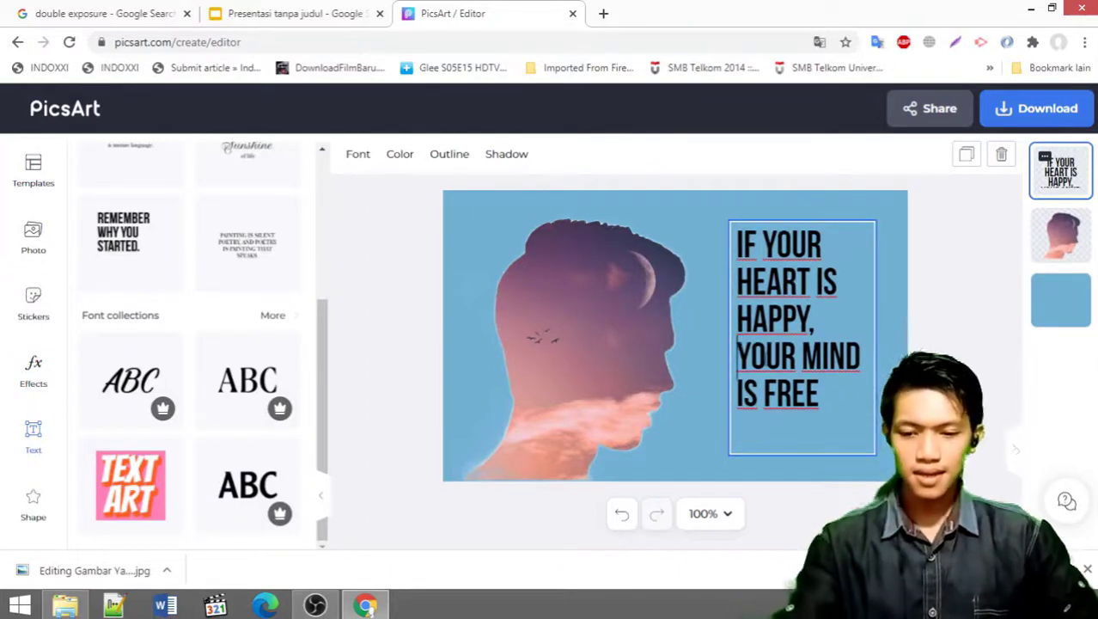
{"action": "key", "text": "Return"}
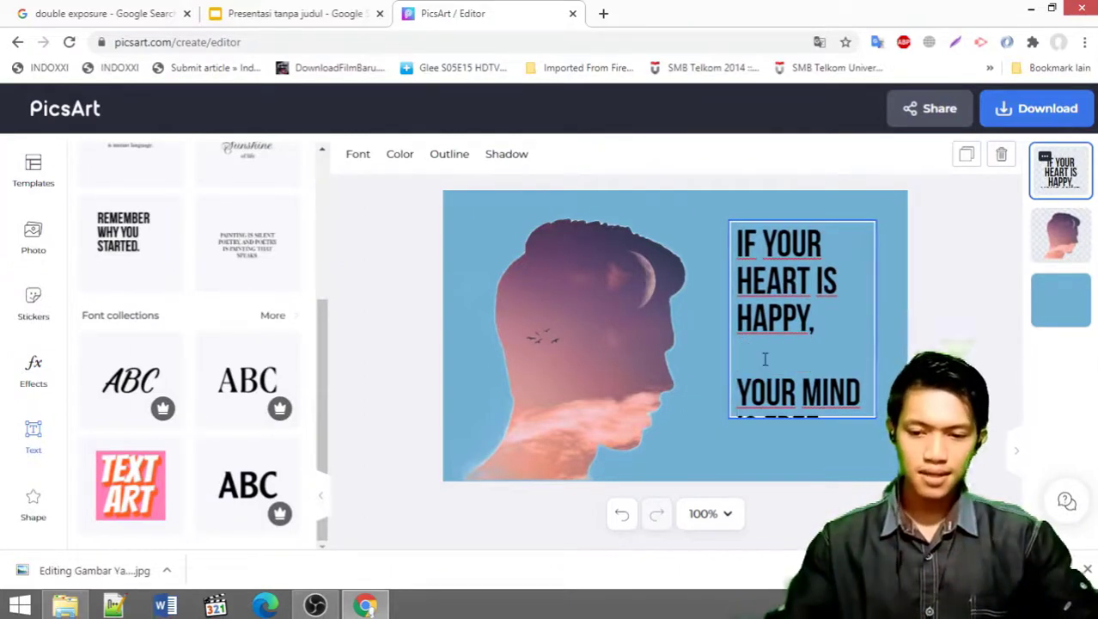
{"action": "key", "text": "Escape"}
{"action": "left_click", "coordinate": [1061, 299]}
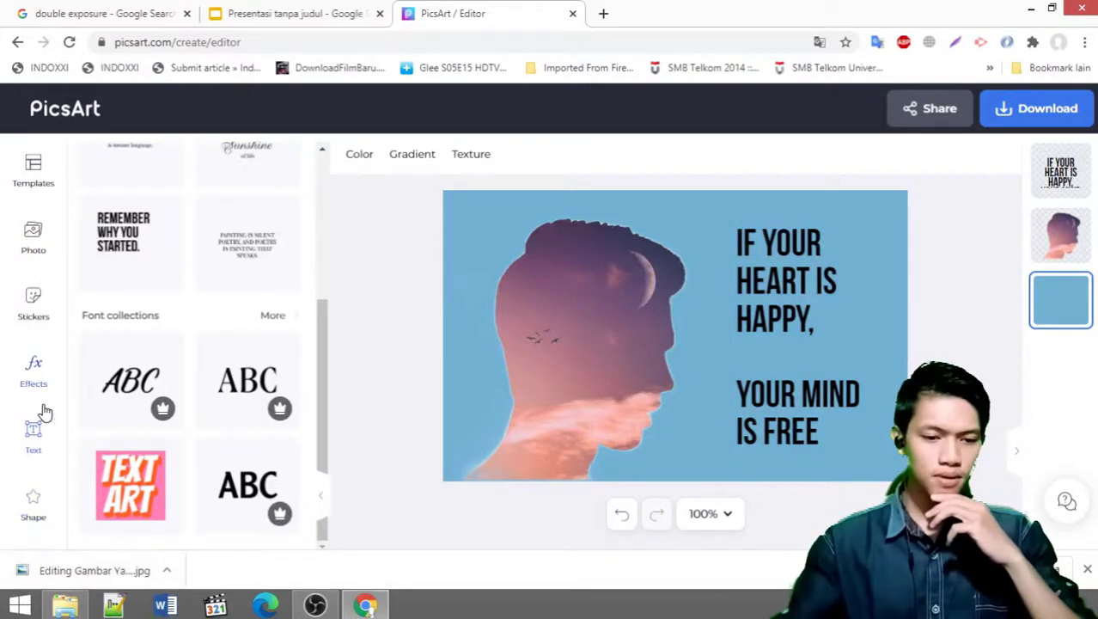
Search the stickers for "flower" and browse the designs offered
{"action": "left_click", "coordinate": [23, 315]}
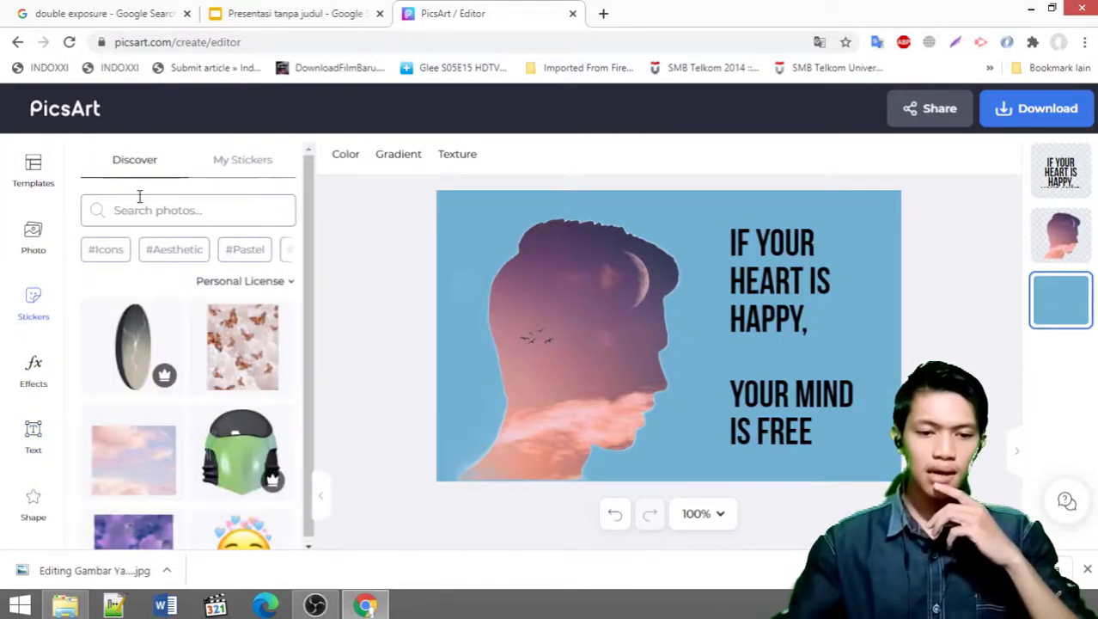
{"action": "left_click", "coordinate": [202, 213]}
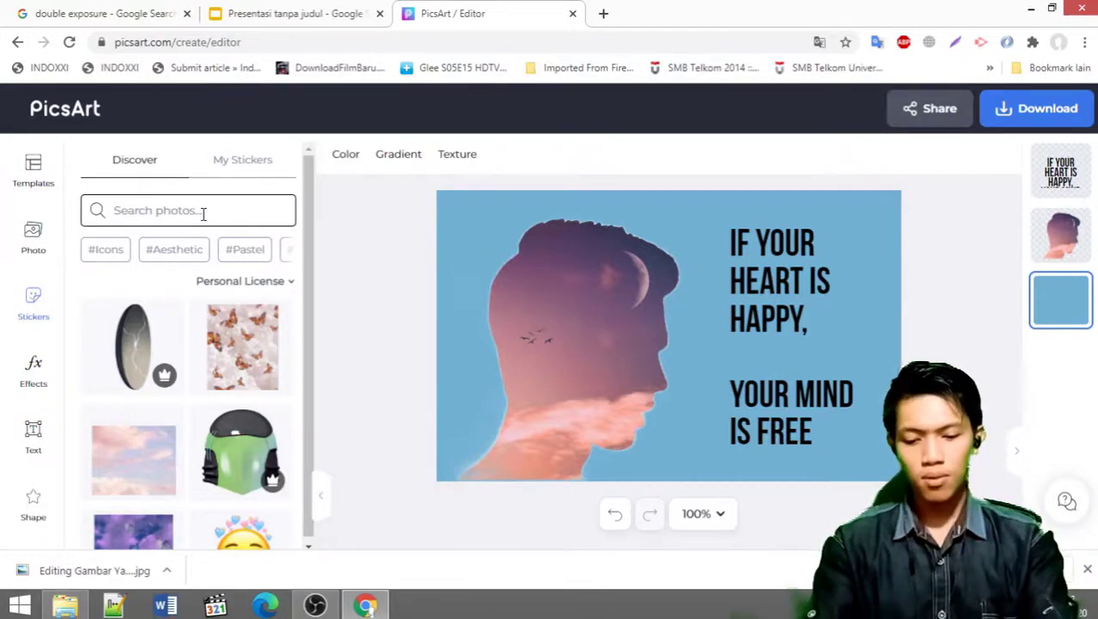
{"action": "type", "text": "flower"}
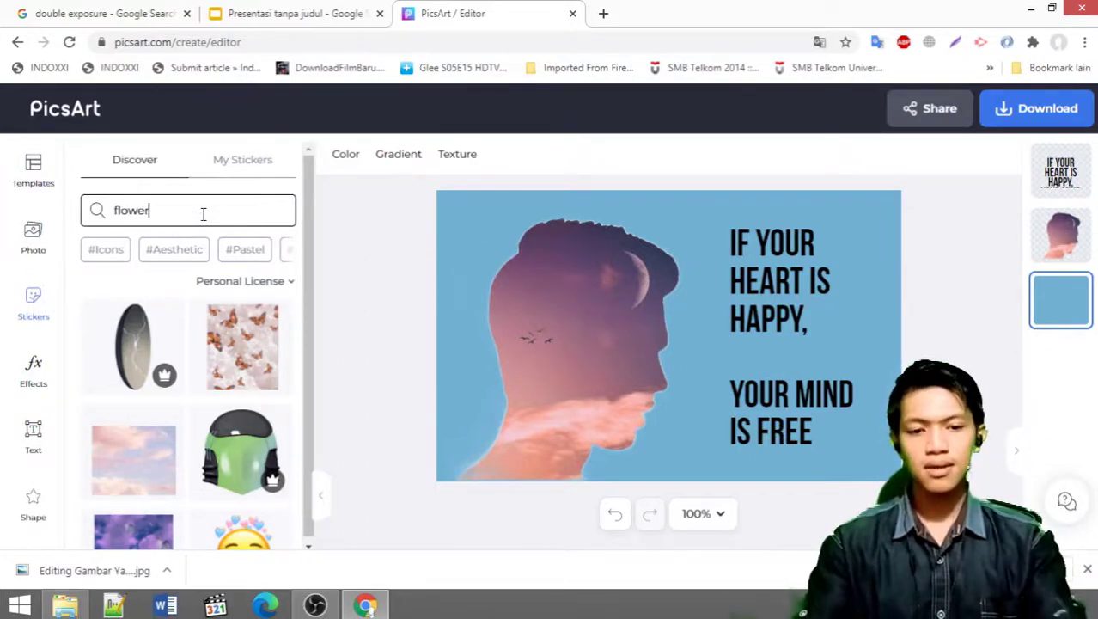
{"action": "key", "text": "Return"}
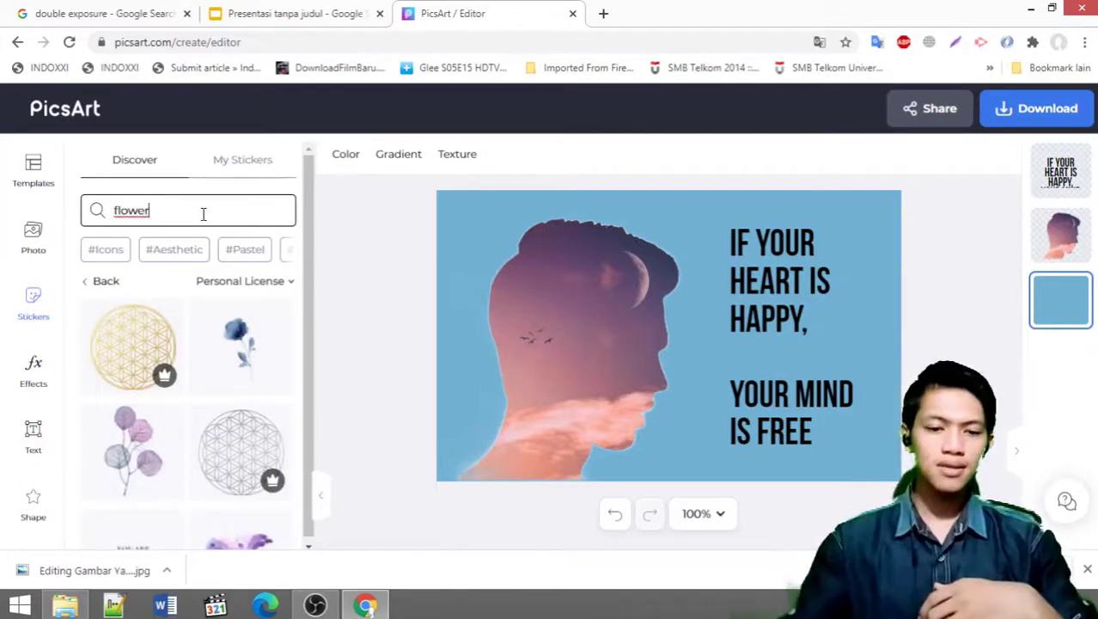
{"action": "scroll", "coordinate": [238, 392], "scroll_direction": "down", "scroll_amount": 2}
{"action": "scroll", "coordinate": [175, 236], "scroll_direction": "up", "scroll_amount": 3}
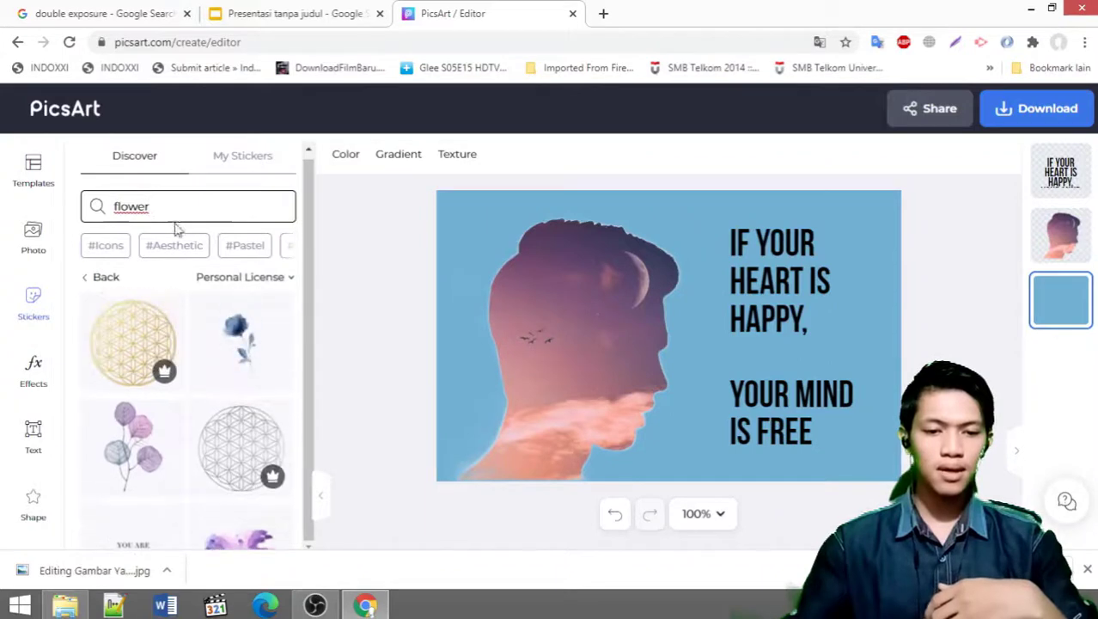
Search the stickers for "clouds" and add the pink-purple clouds sticker to the canvas
{"action": "double_click", "coordinate": [109, 212]}
{"action": "key", "text": "BackSpace"}
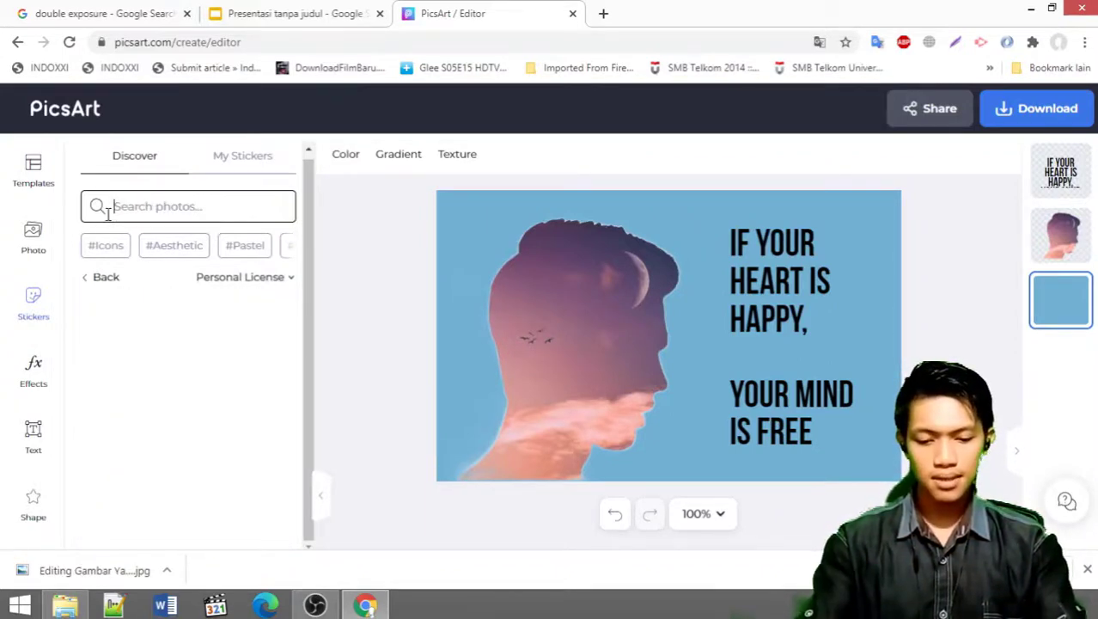
{"action": "type", "text": "clouds"}
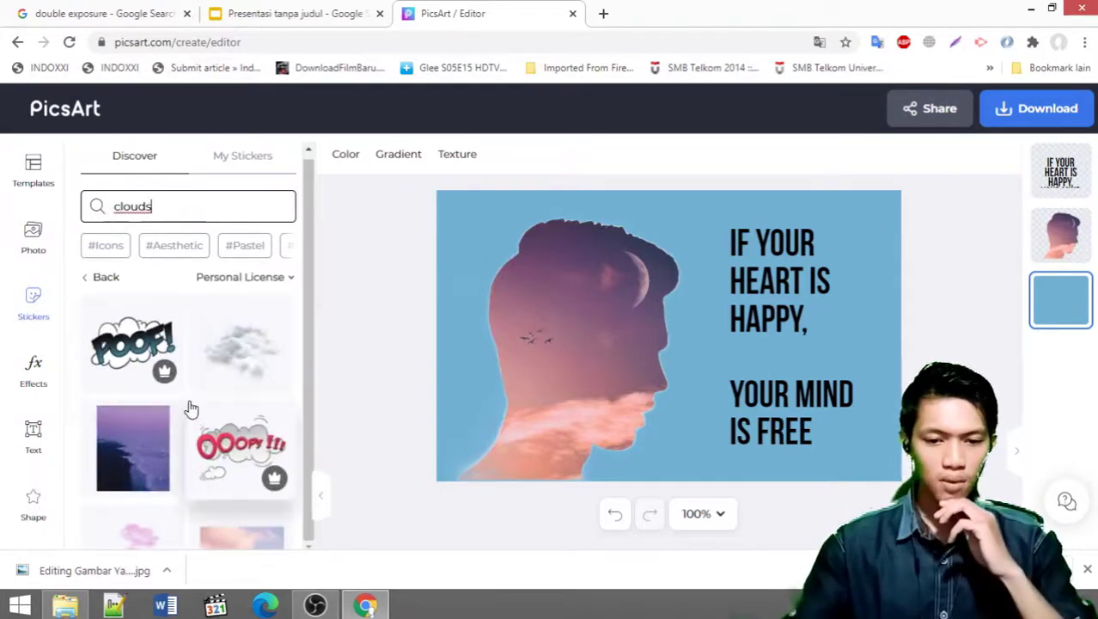
{"action": "scroll", "coordinate": [191, 404], "scroll_direction": "down", "scroll_amount": 2}
{"action": "scroll", "coordinate": [190, 413], "scroll_direction": "down", "scroll_amount": 2}
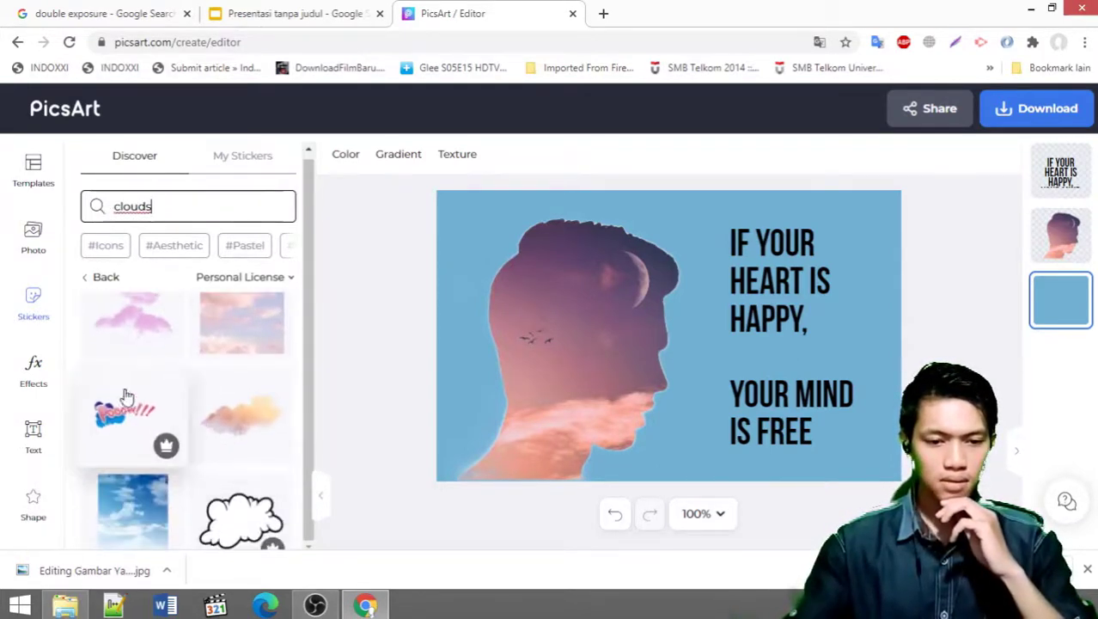
{"action": "scroll", "coordinate": [172, 409], "scroll_direction": "up", "scroll_amount": 2}
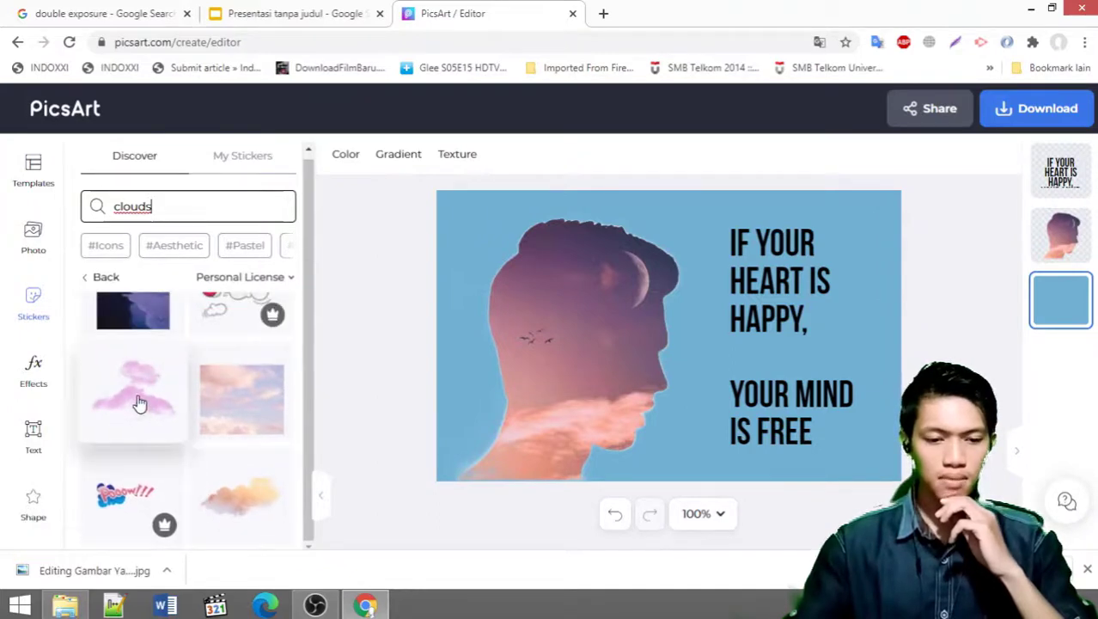
{"action": "left_click", "coordinate": [138, 402]}
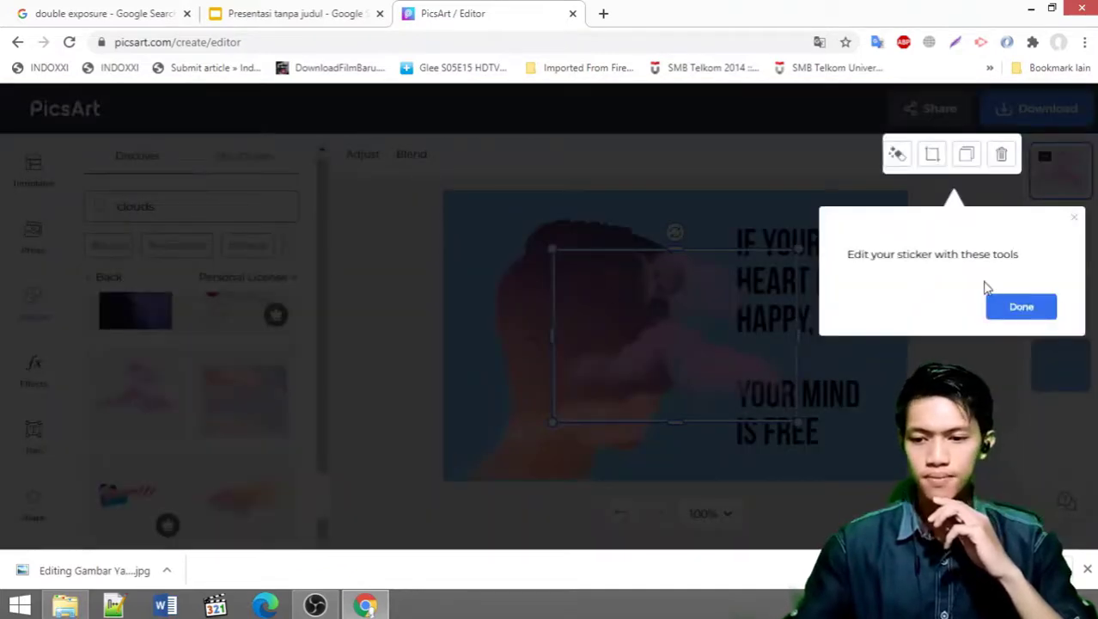
{"action": "left_click", "coordinate": [1021, 307]}
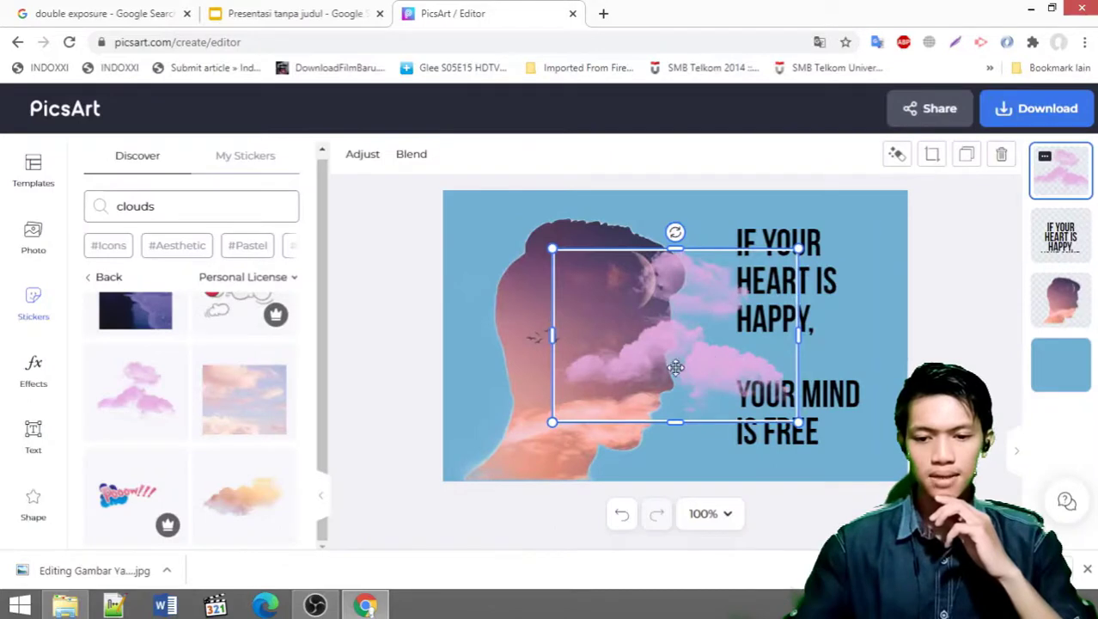
Move the clouds sticker over the upper part of the quote and place its layer directly beneath the text layer
{"action": "left_click_drag", "start_coordinate": [729, 367], "coordinate": [838, 327]}
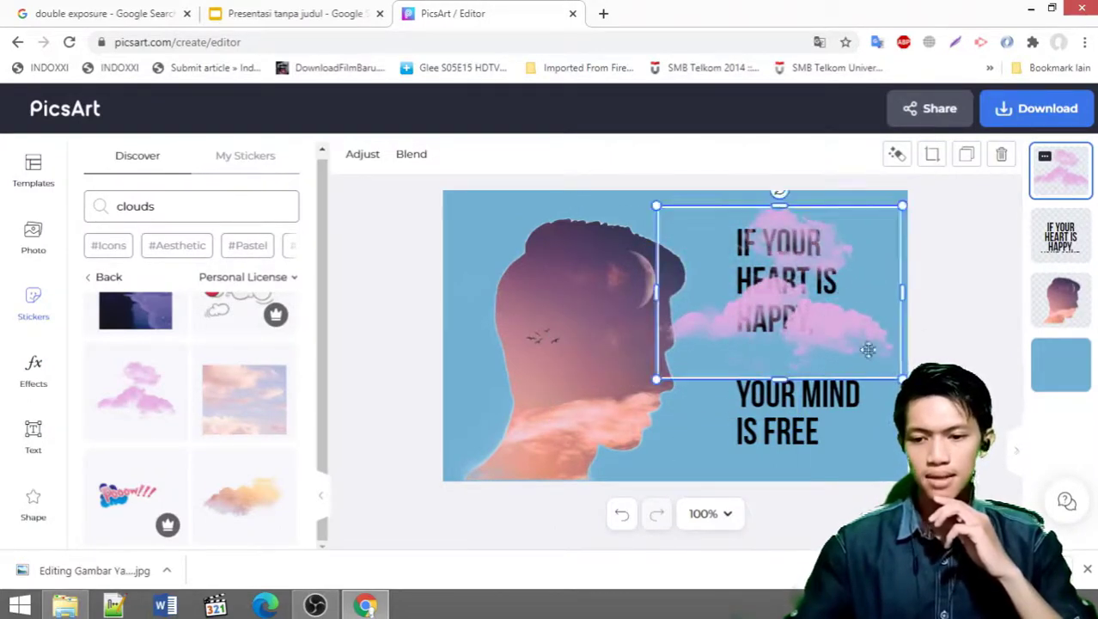
{"action": "left_click_drag", "start_coordinate": [1052, 167], "coordinate": [1061, 280]}
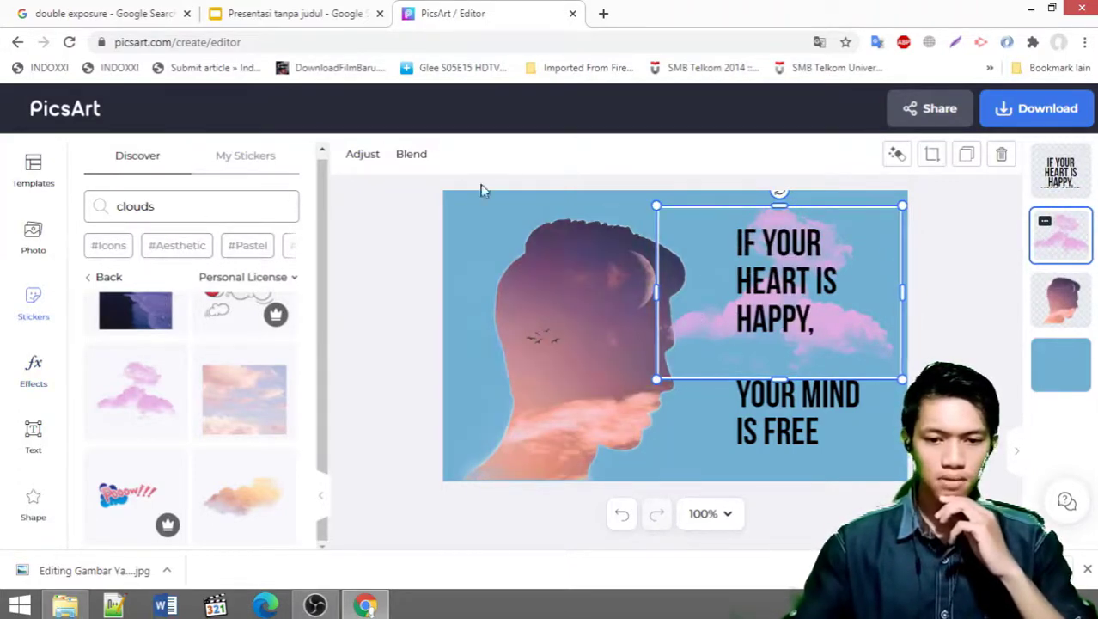
Adjust the clouds sticker to a brightness of 51 and an opacity of 78
{"action": "left_click", "coordinate": [362, 155]}
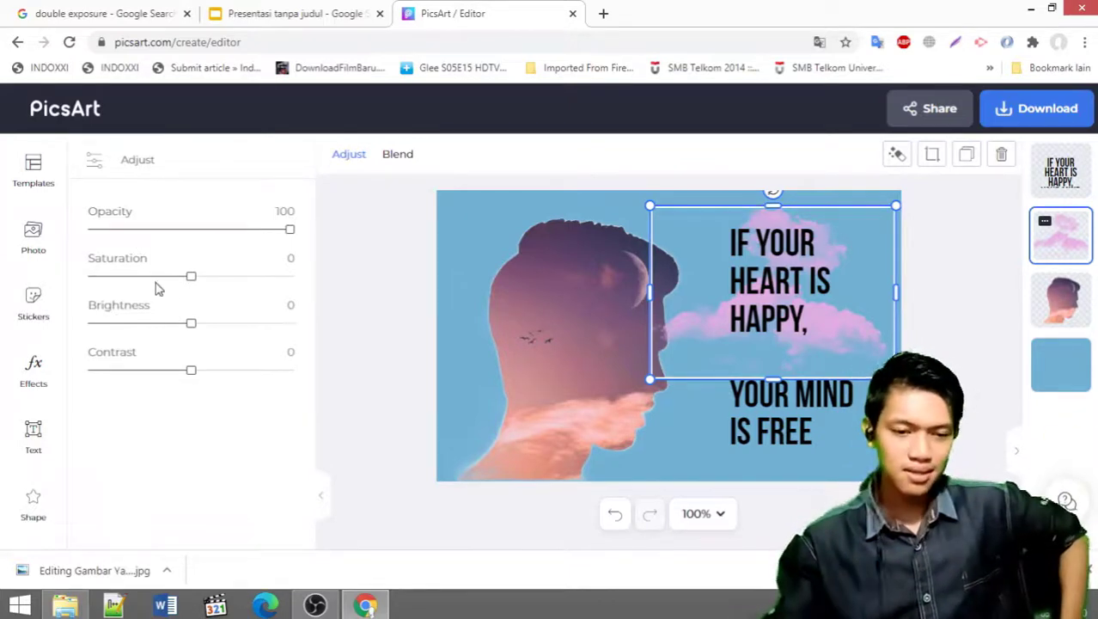
{"action": "left_click_drag", "start_coordinate": [196, 332], "coordinate": [242, 334]}
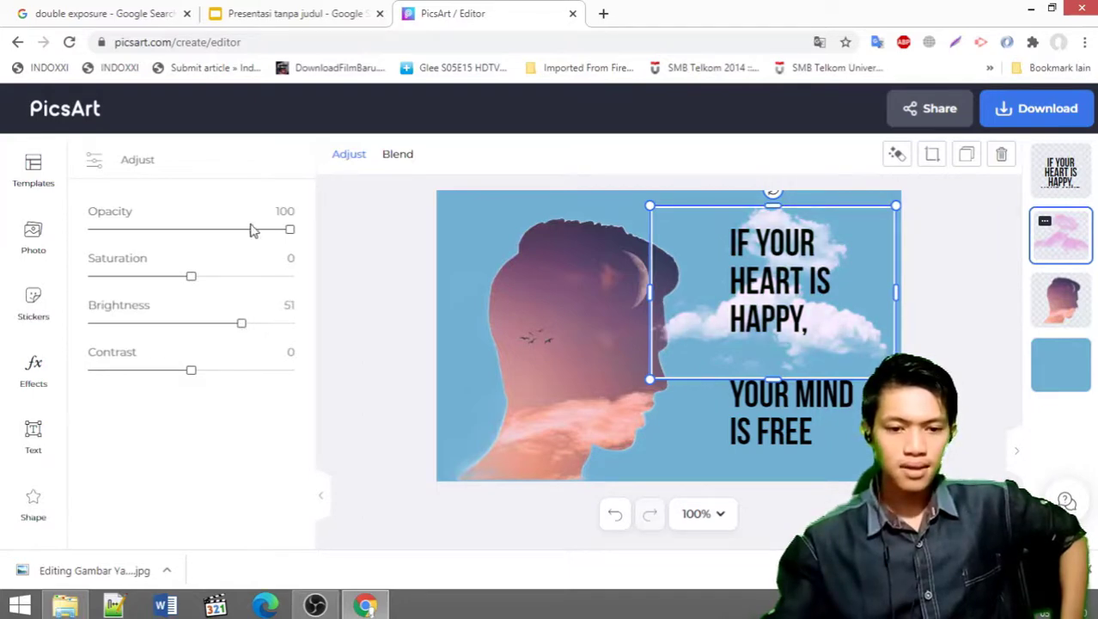
{"action": "left_click_drag", "start_coordinate": [289, 233], "coordinate": [247, 237]}
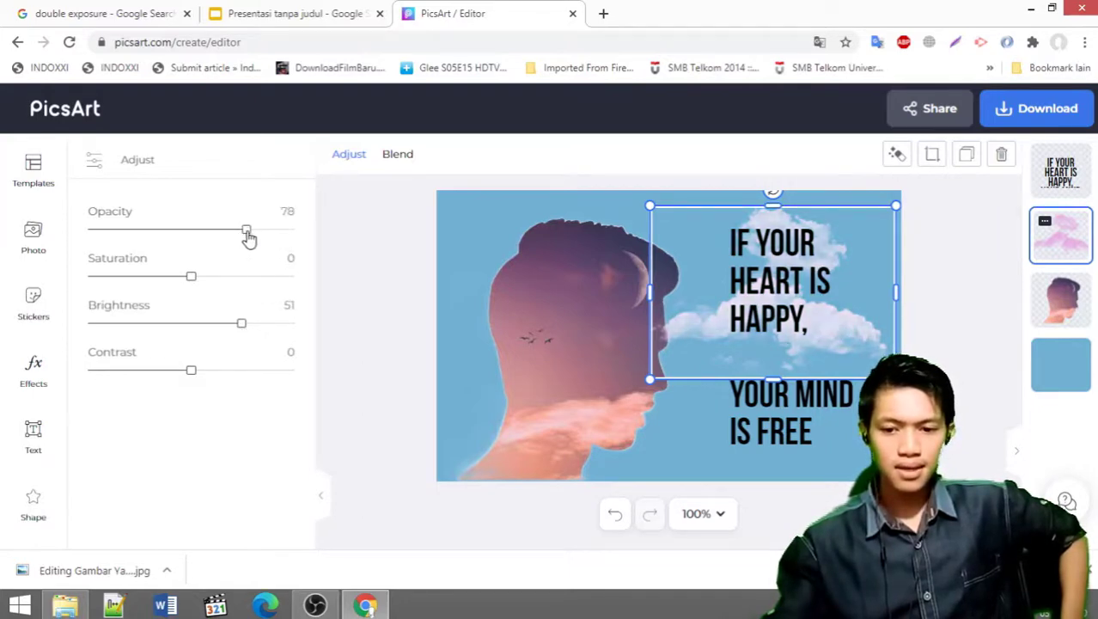
Raise the pink-purple clouds sticker's brightness to 56 and shrink it slightly from its lower-left corner
{"action": "left_click_drag", "start_coordinate": [242, 327], "coordinate": [246, 327]}
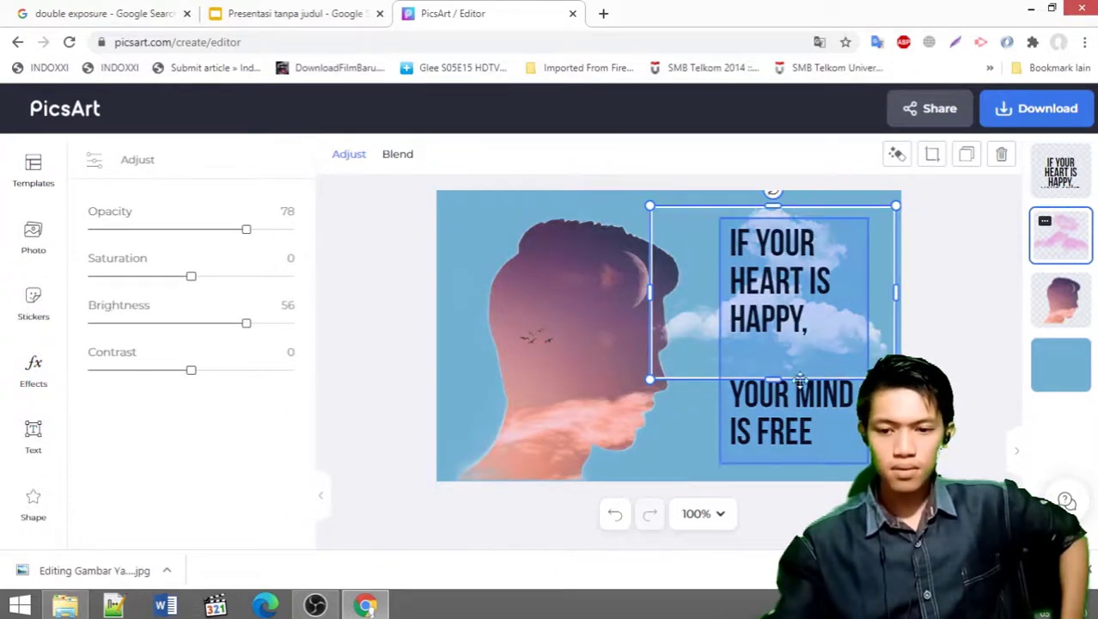
{"action": "left_click_drag", "start_coordinate": [644, 382], "coordinate": [665, 368]}
{"action": "left_click", "coordinate": [963, 368]}
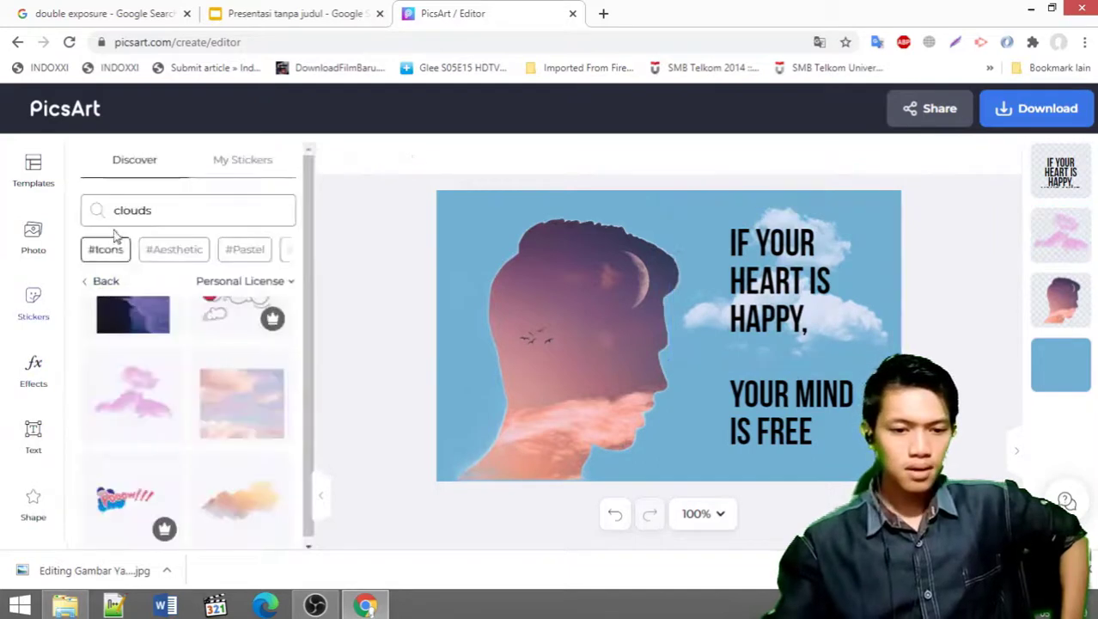
Add the pale blue-purple cloud sticker from the clouds results and move it over the upper part of the head
{"action": "scroll", "coordinate": [198, 439], "scroll_direction": "down", "scroll_amount": 2}
{"action": "scroll", "coordinate": [219, 447], "scroll_direction": "down", "scroll_amount": 2}
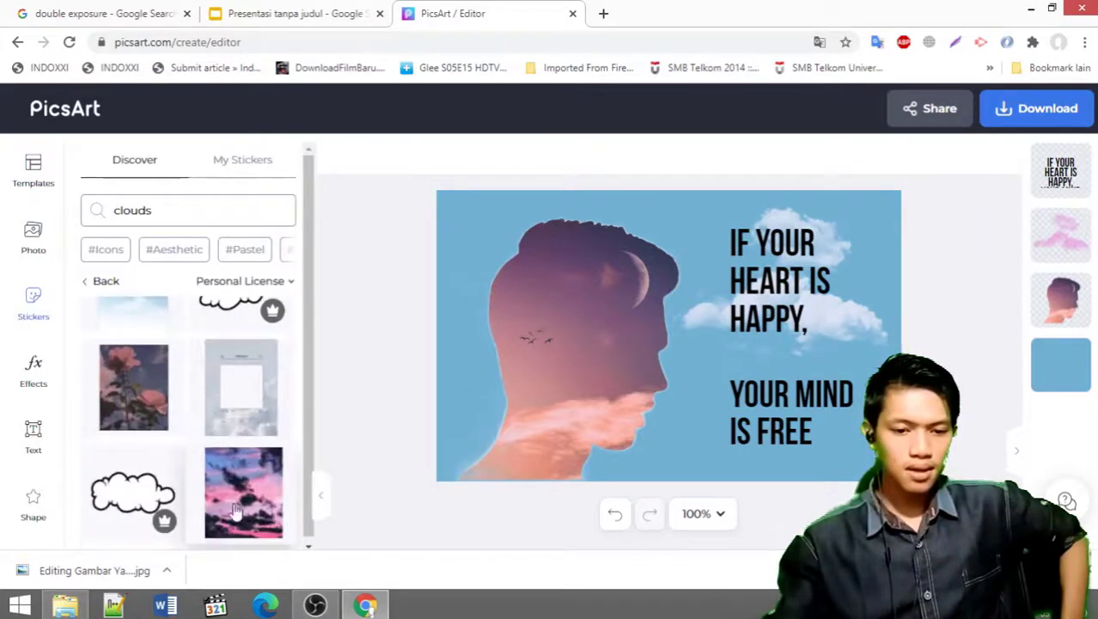
{"action": "scroll", "coordinate": [198, 451], "scroll_direction": "down", "scroll_amount": 2}
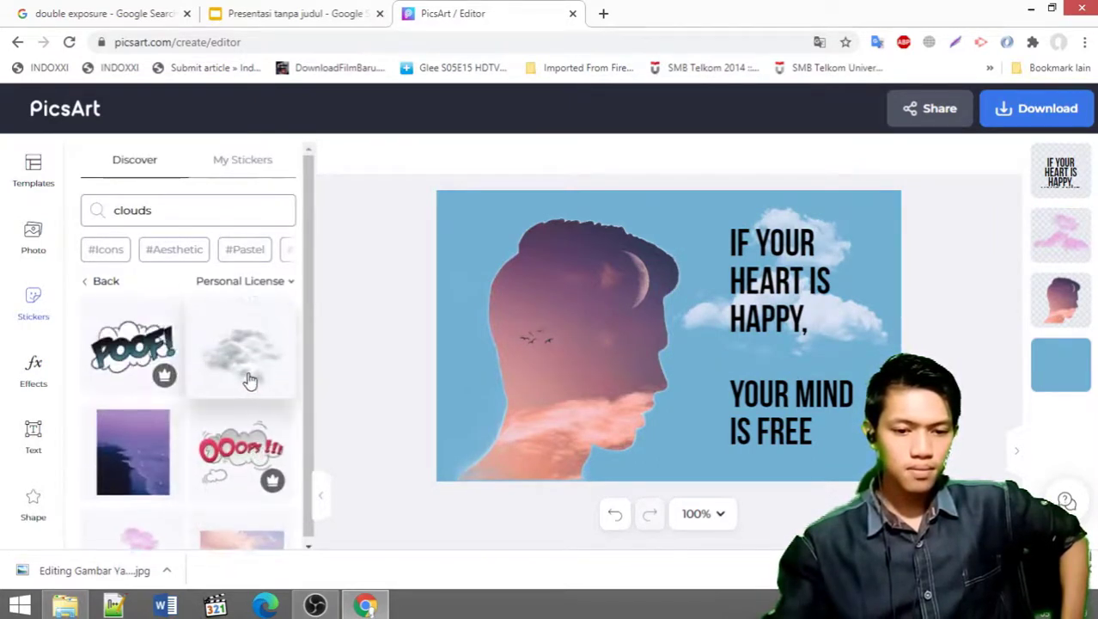
{"action": "scroll", "coordinate": [233, 393], "scroll_direction": "down", "scroll_amount": 3}
{"action": "scroll", "coordinate": [248, 421], "scroll_direction": "down", "scroll_amount": 2}
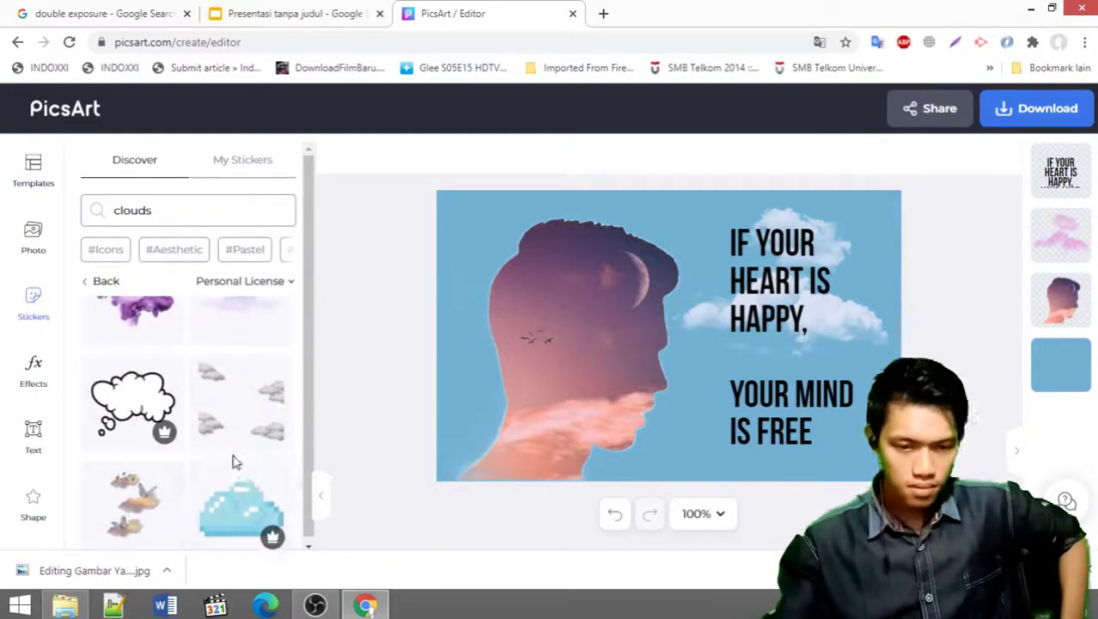
{"action": "scroll", "coordinate": [233, 460], "scroll_direction": "up", "scroll_amount": 1}
{"action": "left_click_drag", "start_coordinate": [248, 413], "coordinate": [515, 397]}
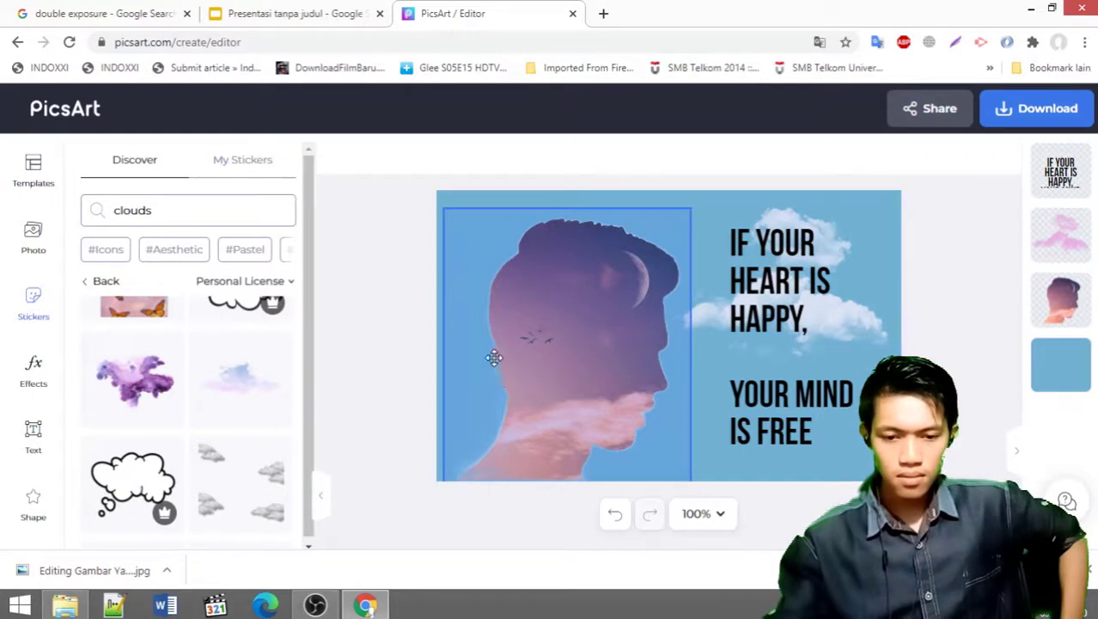
{"action": "key", "text": "Delete"}
{"action": "left_click", "coordinate": [246, 392]}
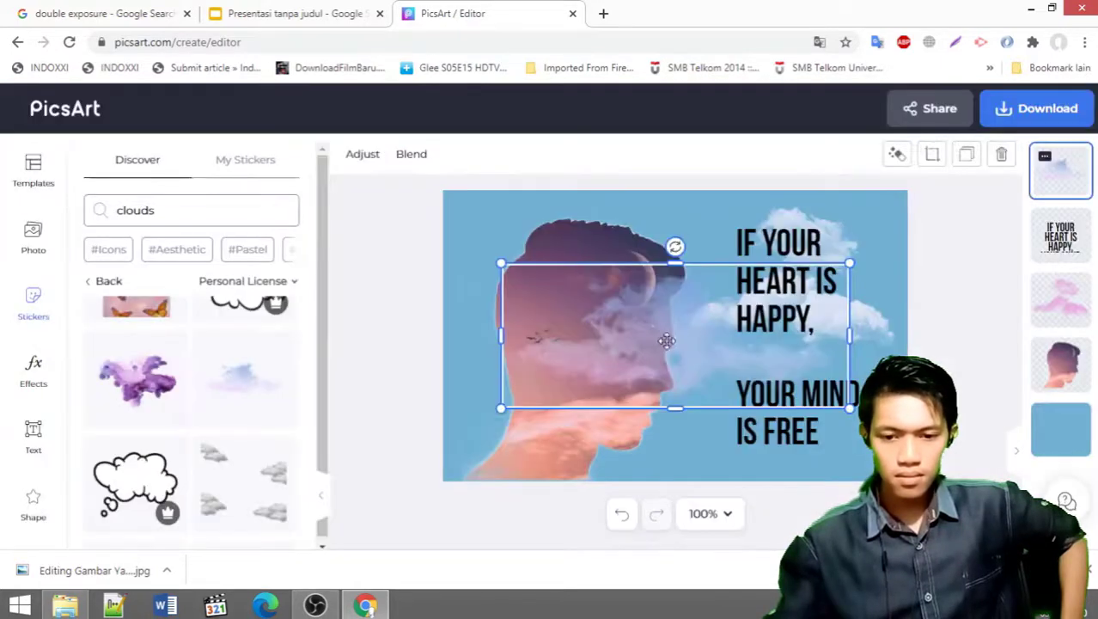
{"action": "left_click_drag", "start_coordinate": [686, 348], "coordinate": [545, 294]}
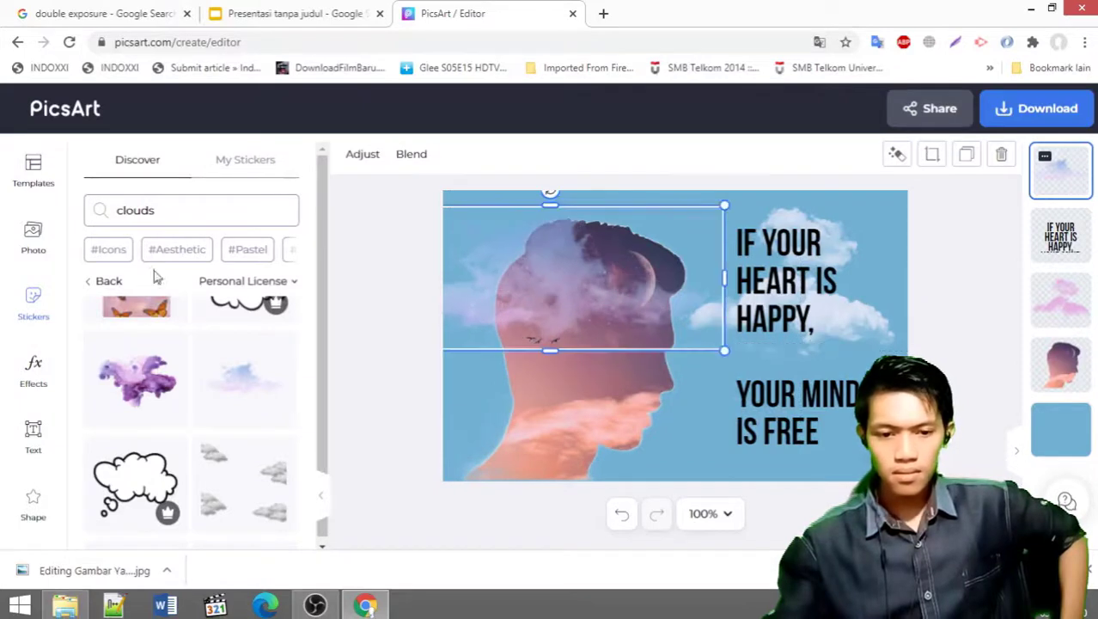
Adjust the pale cloud sticker to a brightness of 12 and an opacity of 86
{"action": "left_click", "coordinate": [362, 157]}
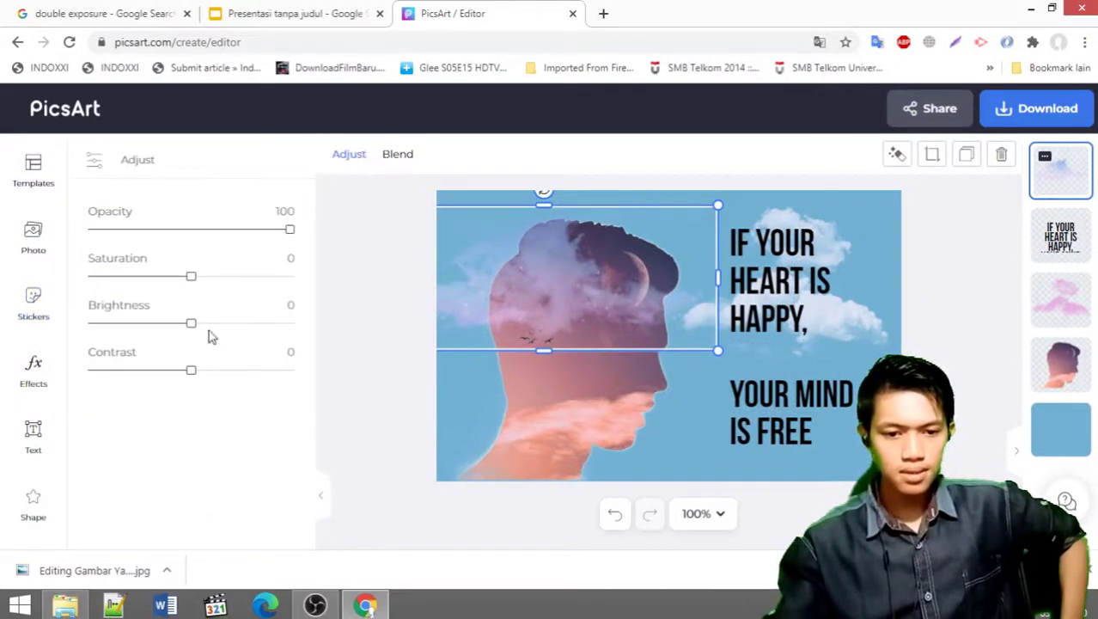
{"action": "left_click_drag", "start_coordinate": [191, 322], "coordinate": [204, 326]}
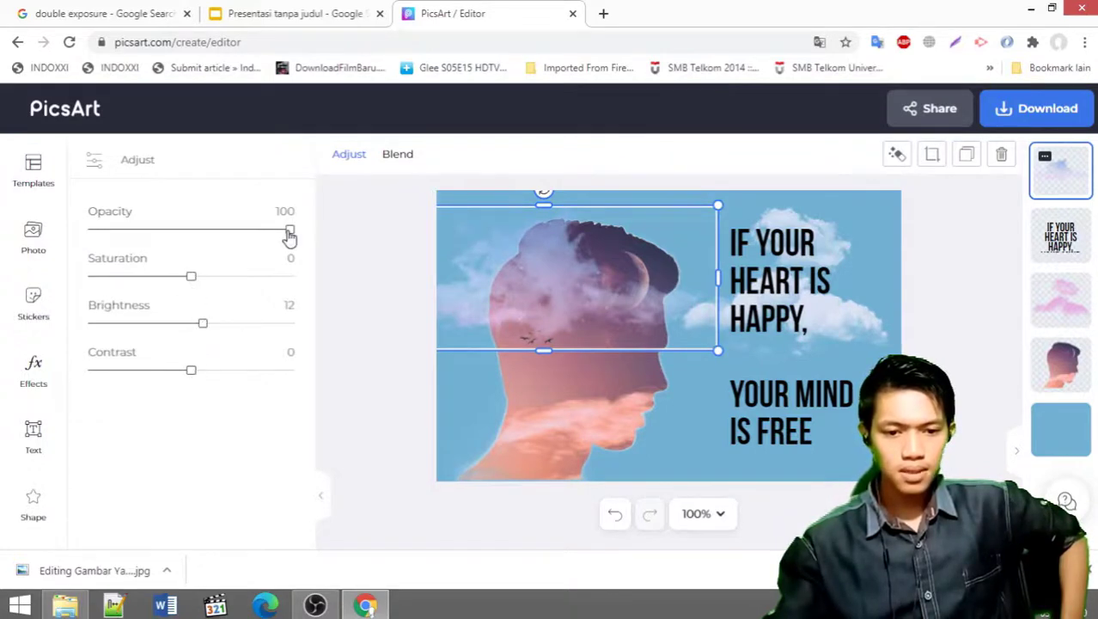
{"action": "left_click_drag", "start_coordinate": [289, 233], "coordinate": [263, 234]}
Place both cloud sticker layers beneath the head layer, with the pale cloud at the canvas's upper-left corner
{"action": "left_click_drag", "start_coordinate": [1061, 299], "coordinate": [1061, 366]}
{"action": "left_click", "coordinate": [1061, 365]}
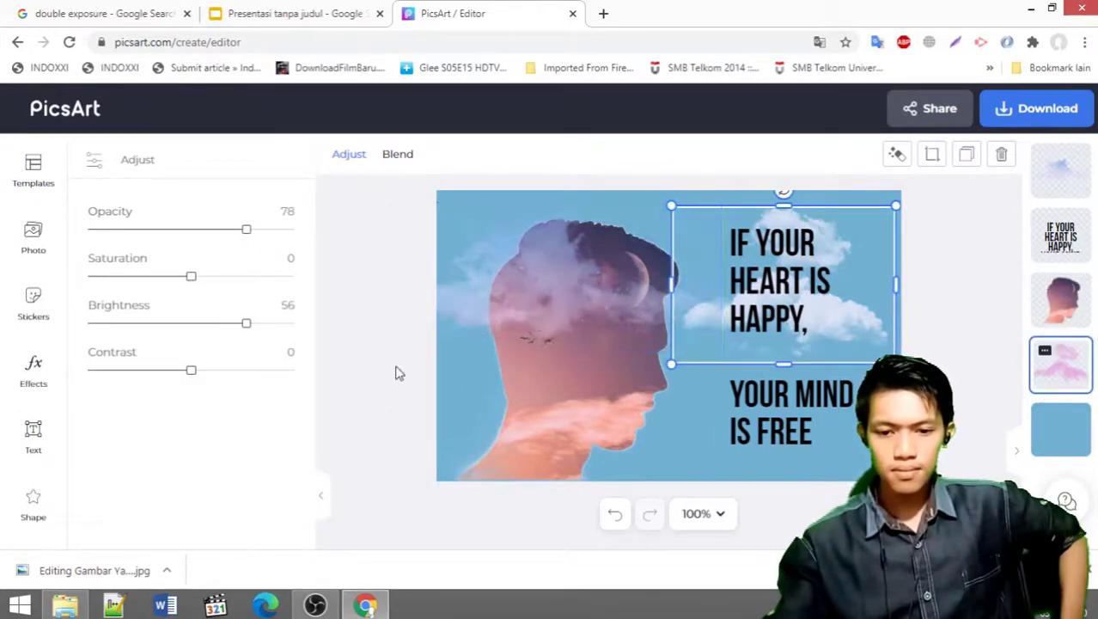
{"action": "left_click", "coordinate": [552, 304]}
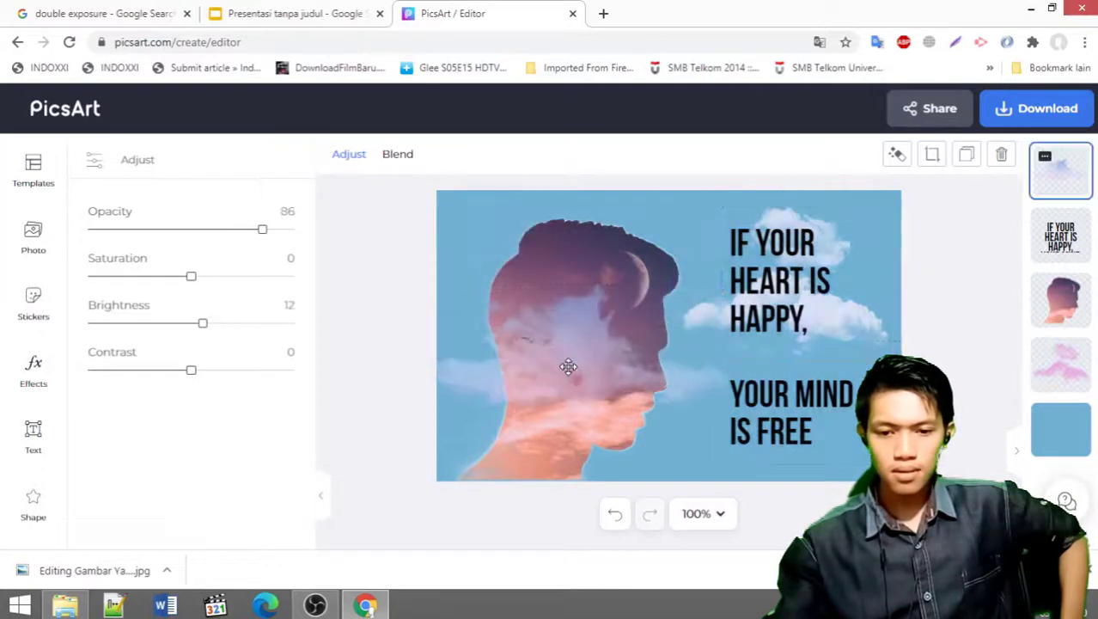
{"action": "left_click_drag", "start_coordinate": [545, 313], "coordinate": [542, 293]}
{"action": "left_click_drag", "start_coordinate": [1061, 176], "coordinate": [1062, 301]}
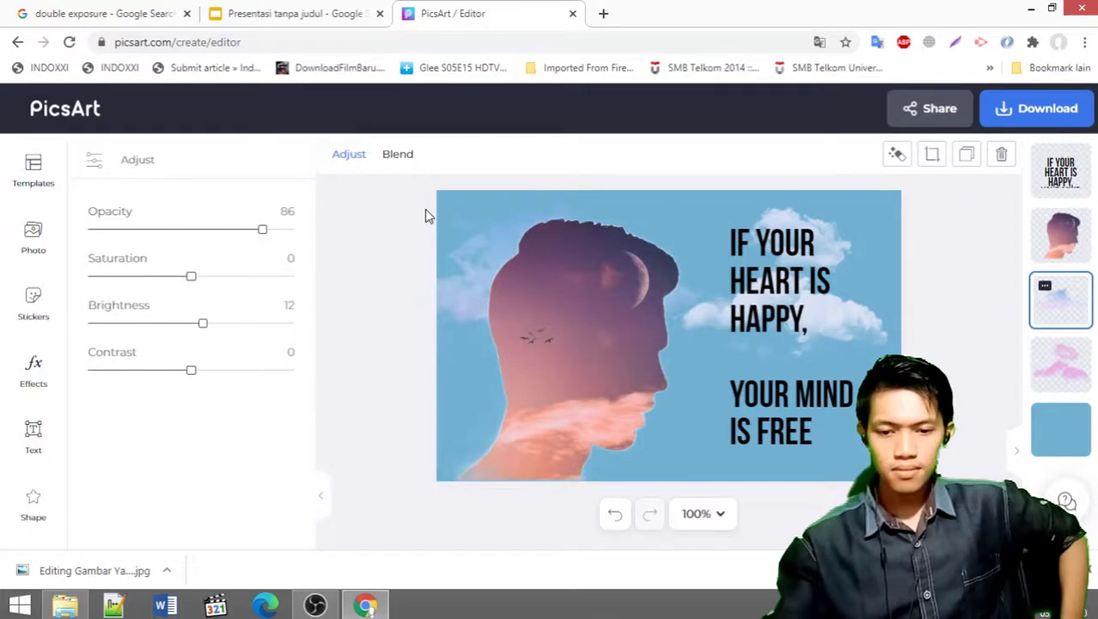
Duplicate the pale cloud sticker and place the copy's layer beneath the head layer
{"action": "left_click", "coordinate": [1046, 288]}
{"action": "left_click", "coordinate": [945, 311]}
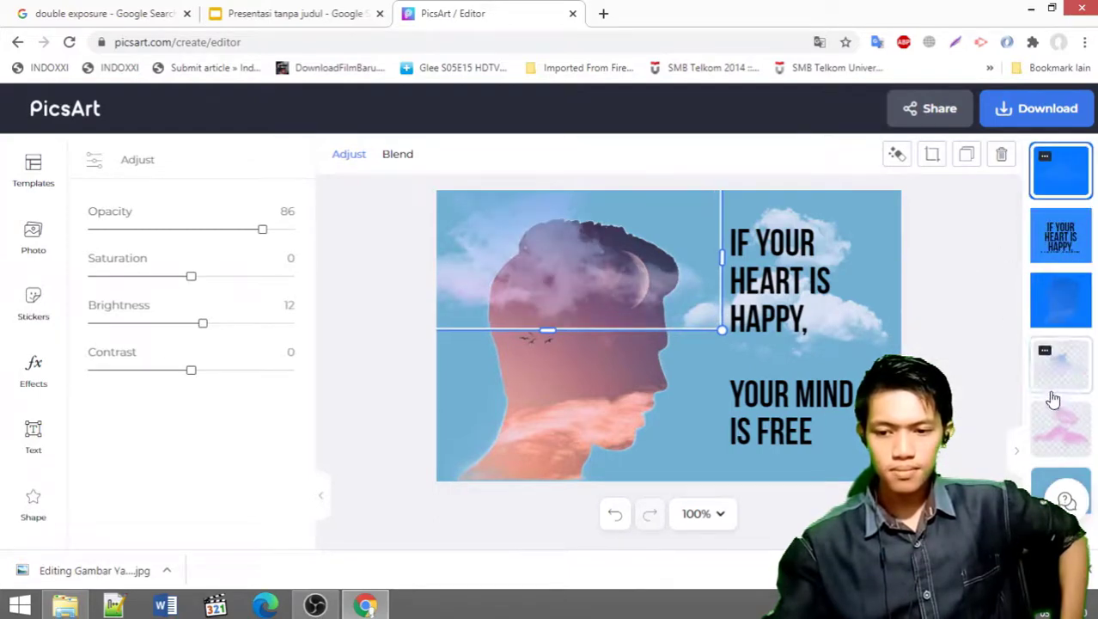
{"action": "left_click", "coordinate": [1003, 255]}
{"action": "left_click_drag", "start_coordinate": [1054, 384], "coordinate": [1077, 369]}
{"action": "left_click", "coordinate": [1045, 157]}
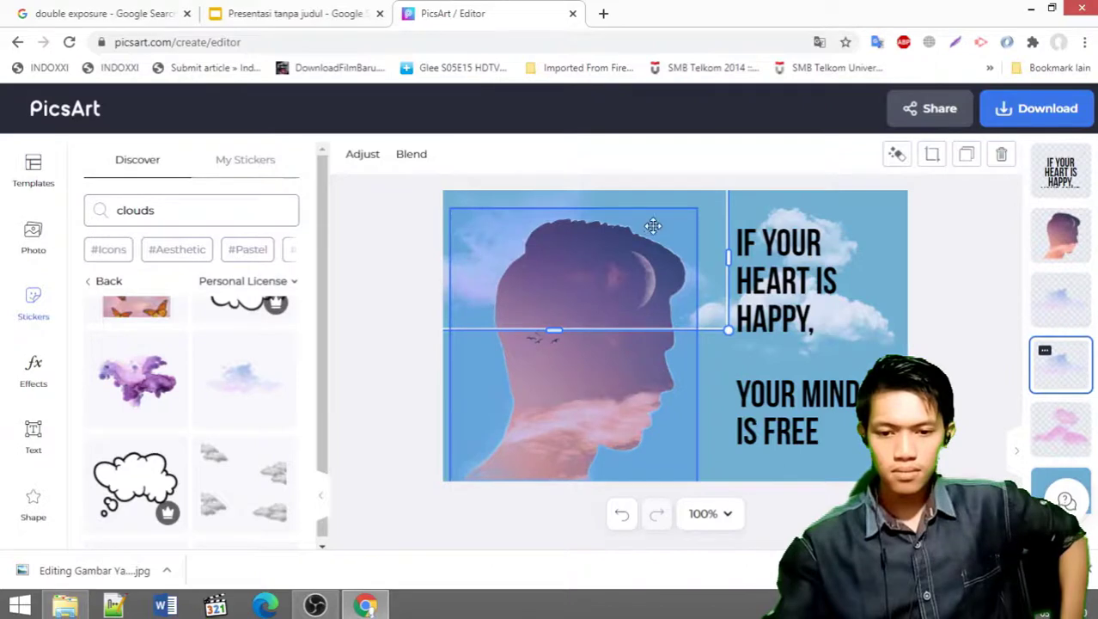
Move one pale cloud over the end of the quote's last line and bring its layer above the text layer
{"action": "left_click_drag", "start_coordinate": [716, 213], "coordinate": [856, 368]}
{"action": "left_click_drag", "start_coordinate": [584, 346], "coordinate": [695, 392]}
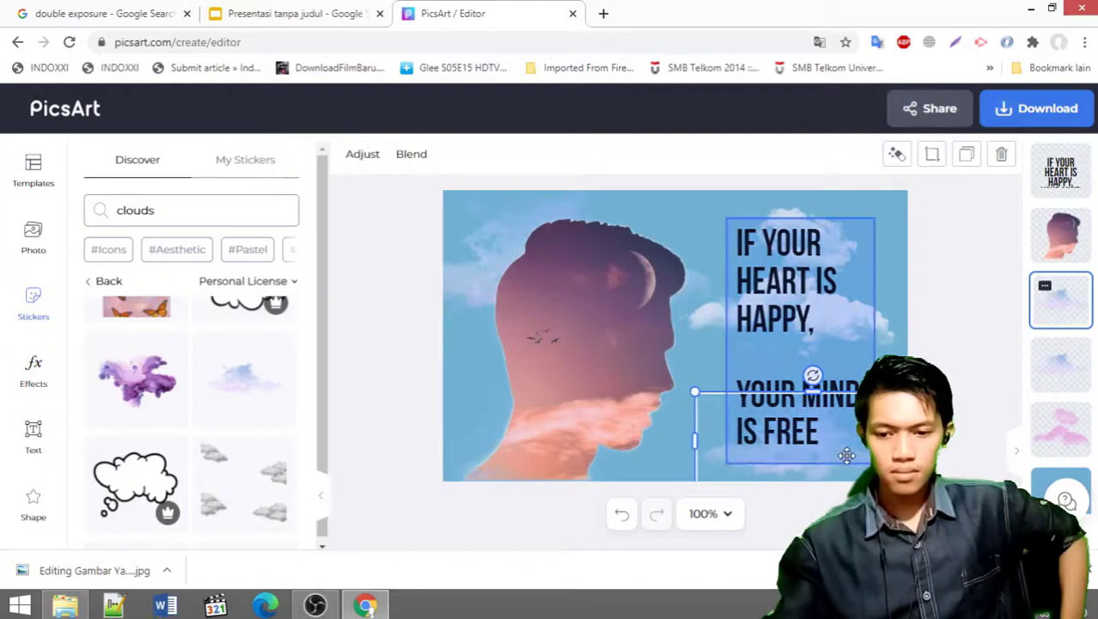
{"action": "left_click", "coordinate": [846, 456]}
{"action": "left_click_drag", "start_coordinate": [1062, 299], "coordinate": [1061, 170]}
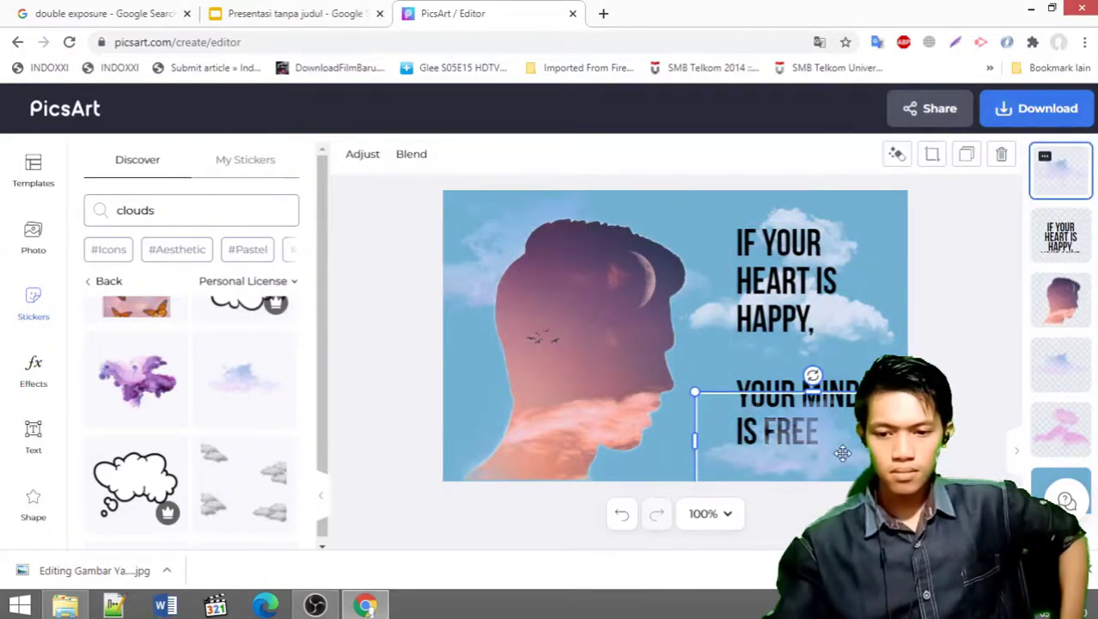
{"action": "left_click_drag", "start_coordinate": [860, 460], "coordinate": [851, 453]}
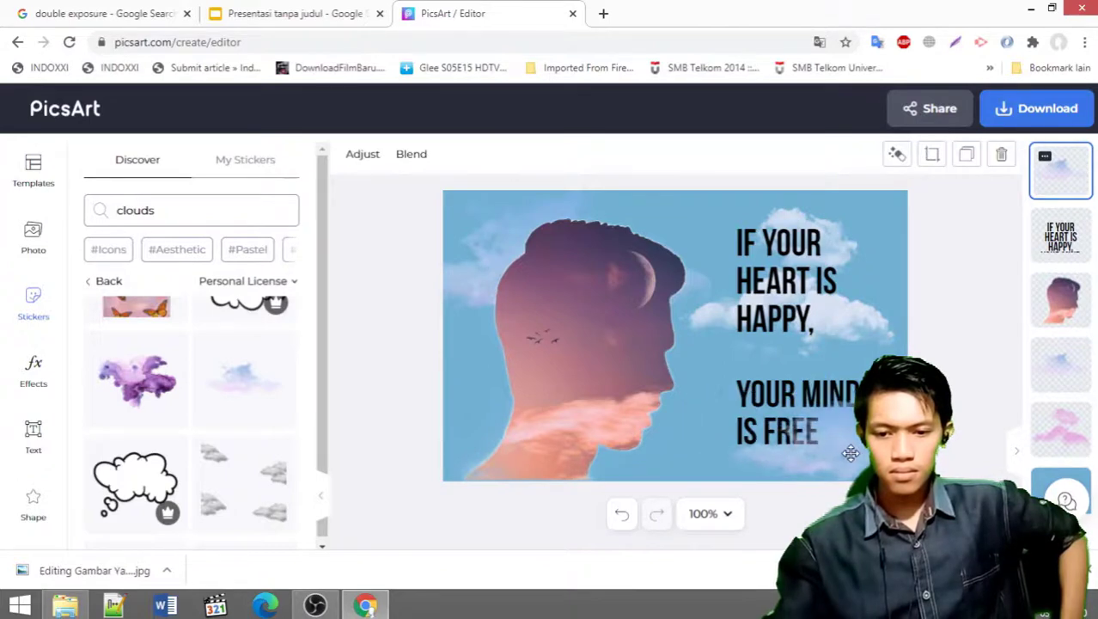
{"action": "left_click", "coordinate": [863, 358]}
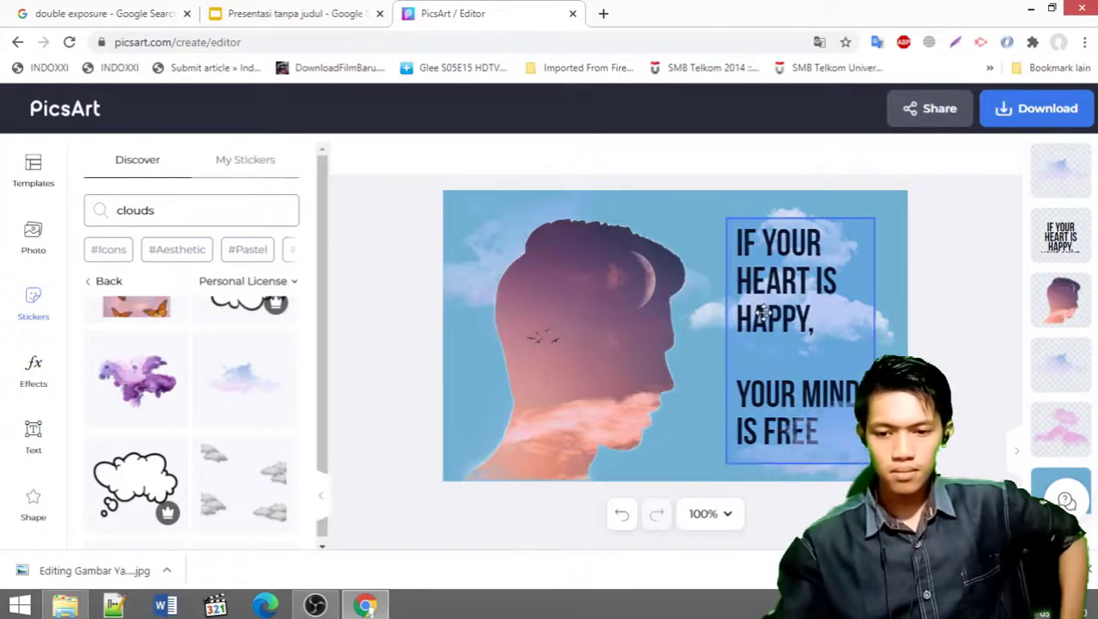
Enlarge the quote text slightly from its upper-right corner
{"action": "left_click", "coordinate": [863, 357]}
{"action": "left_click_drag", "start_coordinate": [880, 221], "coordinate": [886, 207]}
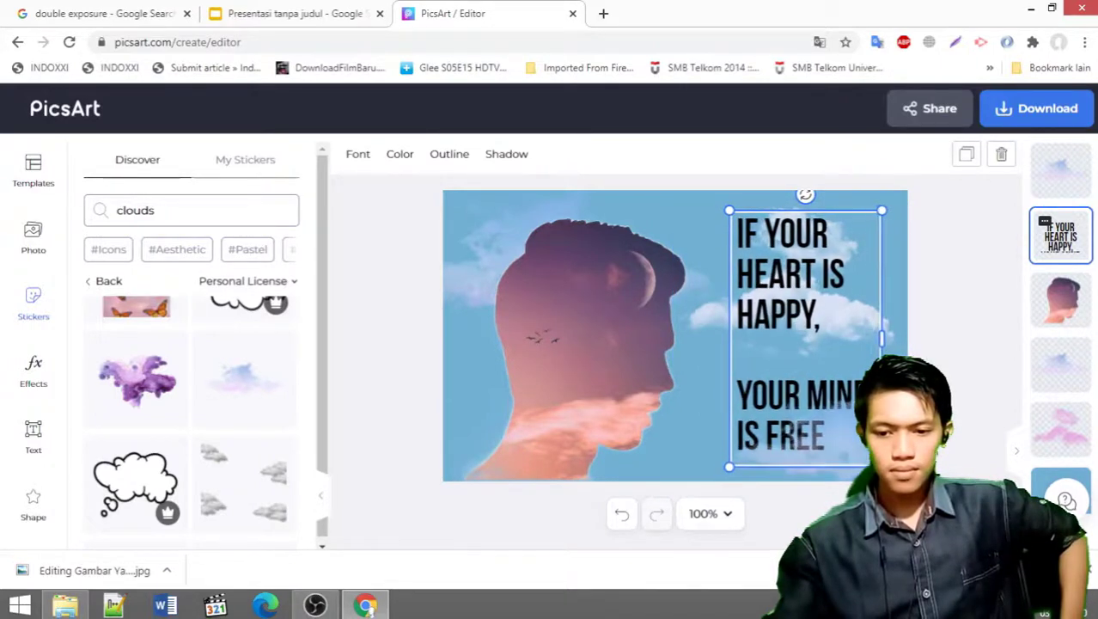
{"action": "left_click", "coordinate": [945, 358]}
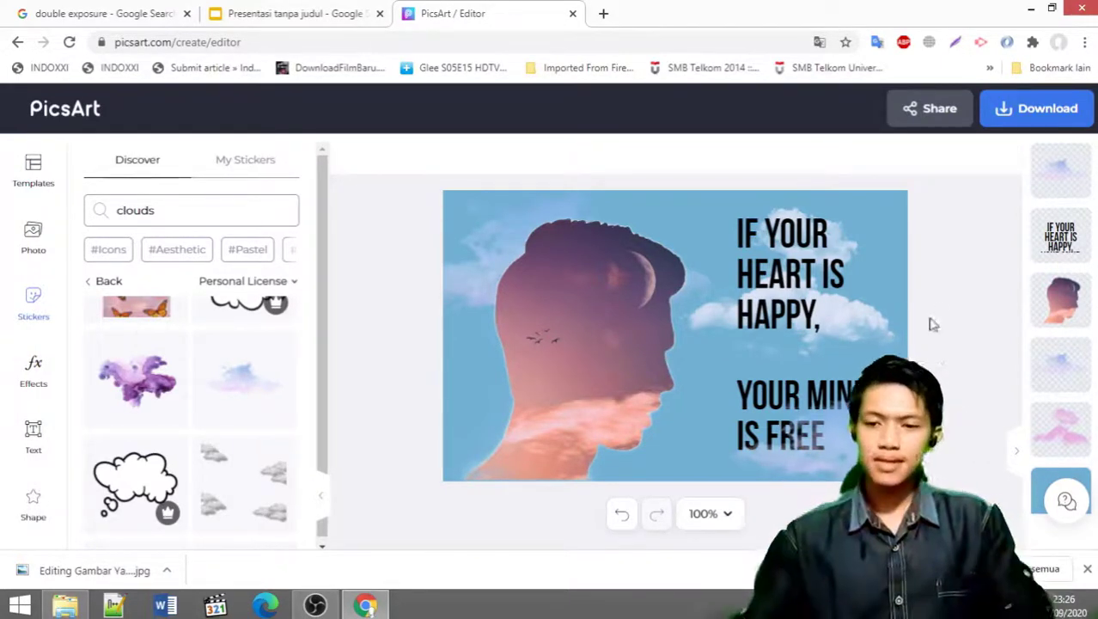
Set the download file name to "Editing" followed by the creator's first name
{"action": "left_click", "coordinate": [1046, 106]}
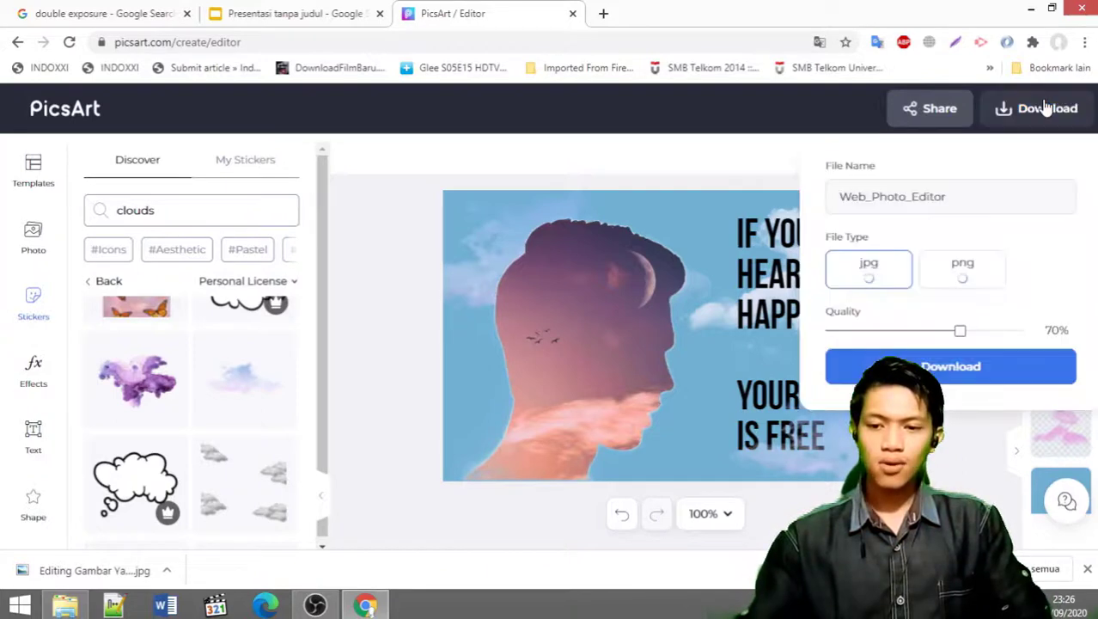
{"action": "left_click", "coordinate": [953, 186]}
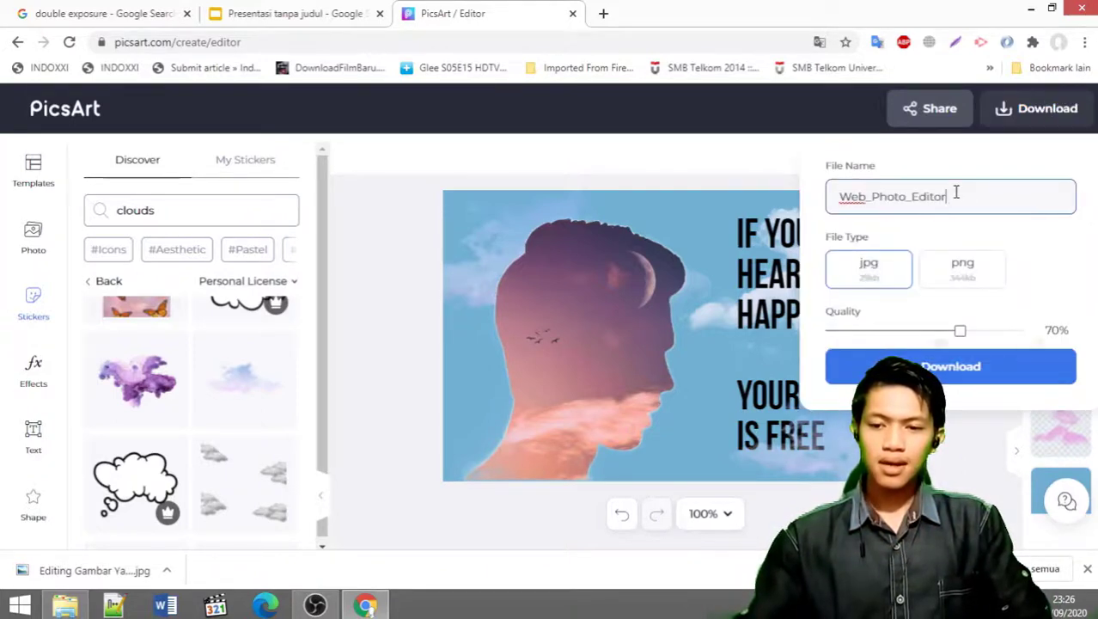
{"action": "left_click_drag", "start_coordinate": [961, 201], "coordinate": [658, 212]}
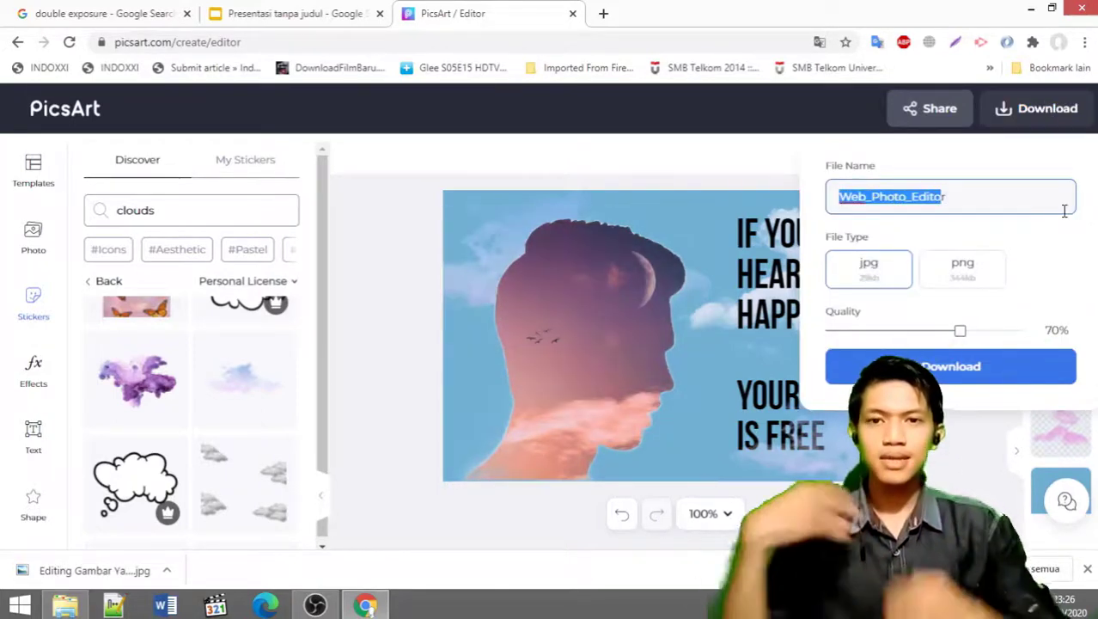
{"action": "type", "text": "Edi"}
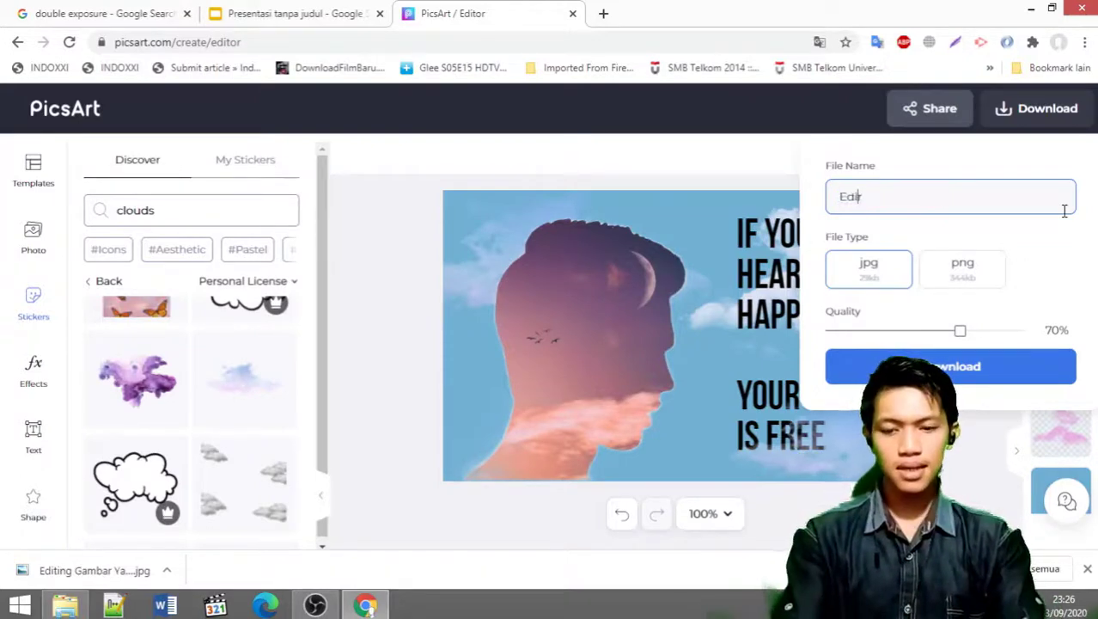
{"action": "type", "text": "ting rYahya"}
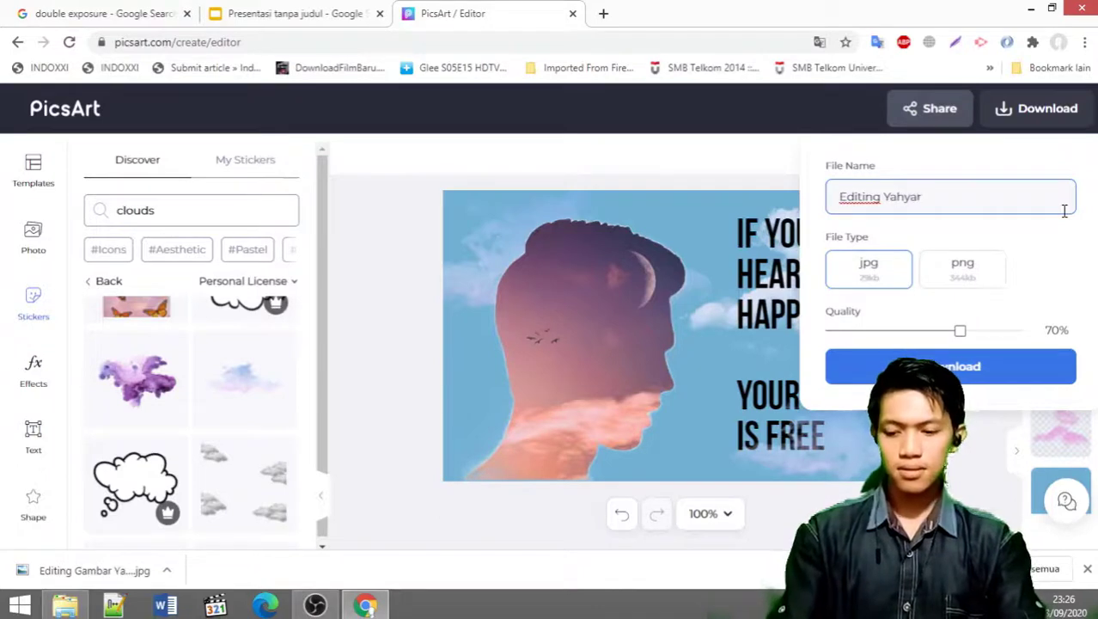
{"action": "key", "text": "Delete"}
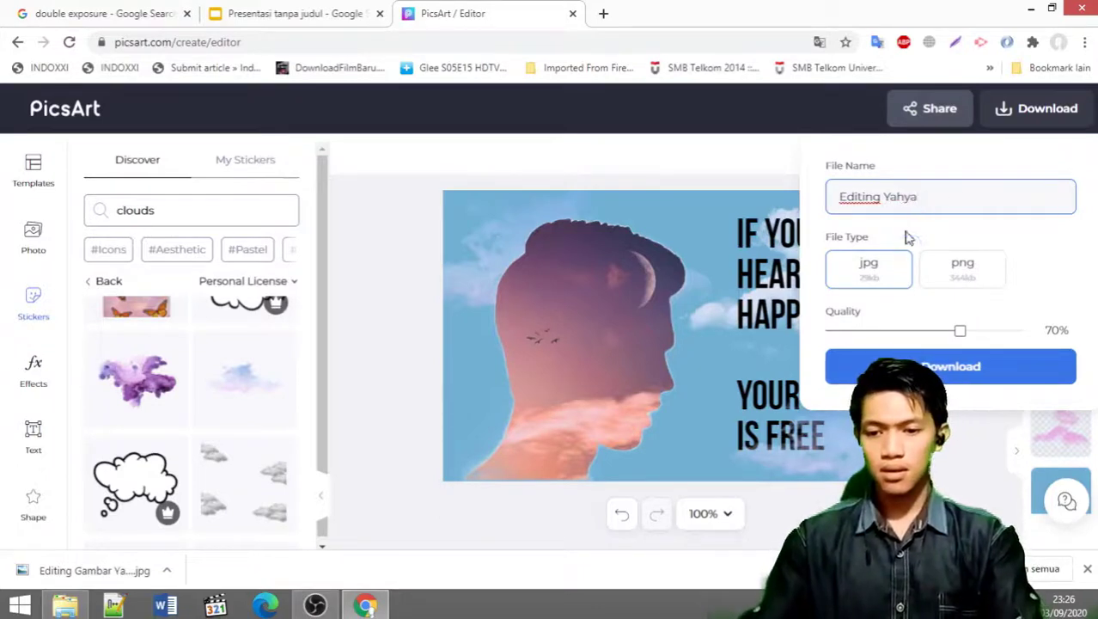
Download the design as a JPG, save it in the Pictures folder and return to the editor
{"action": "left_click", "coordinate": [892, 267]}
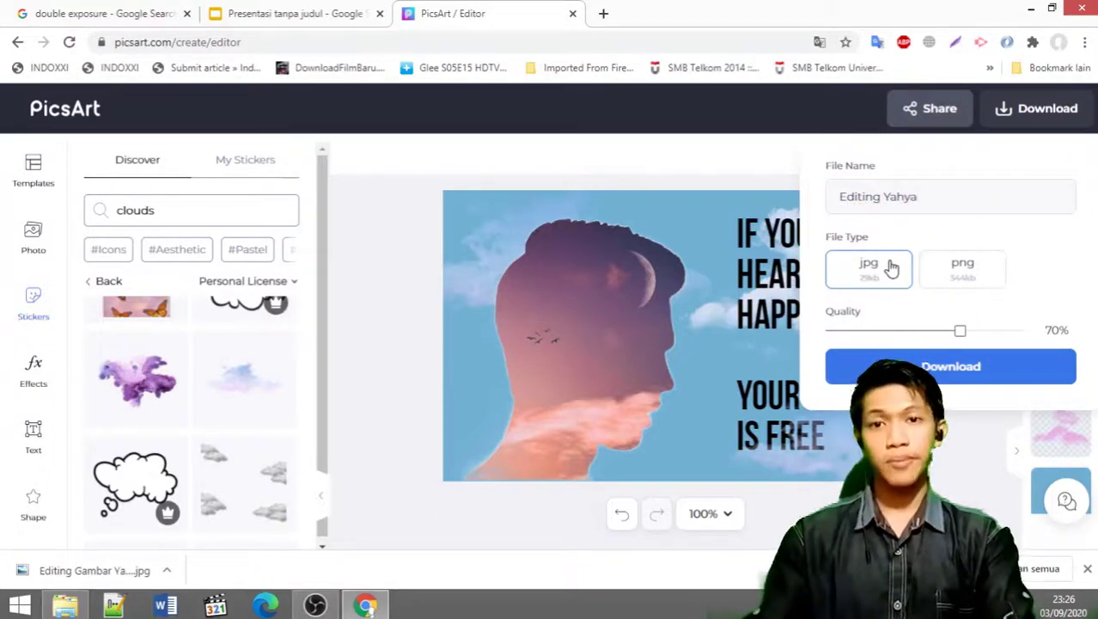
{"action": "left_click", "coordinate": [993, 377]}
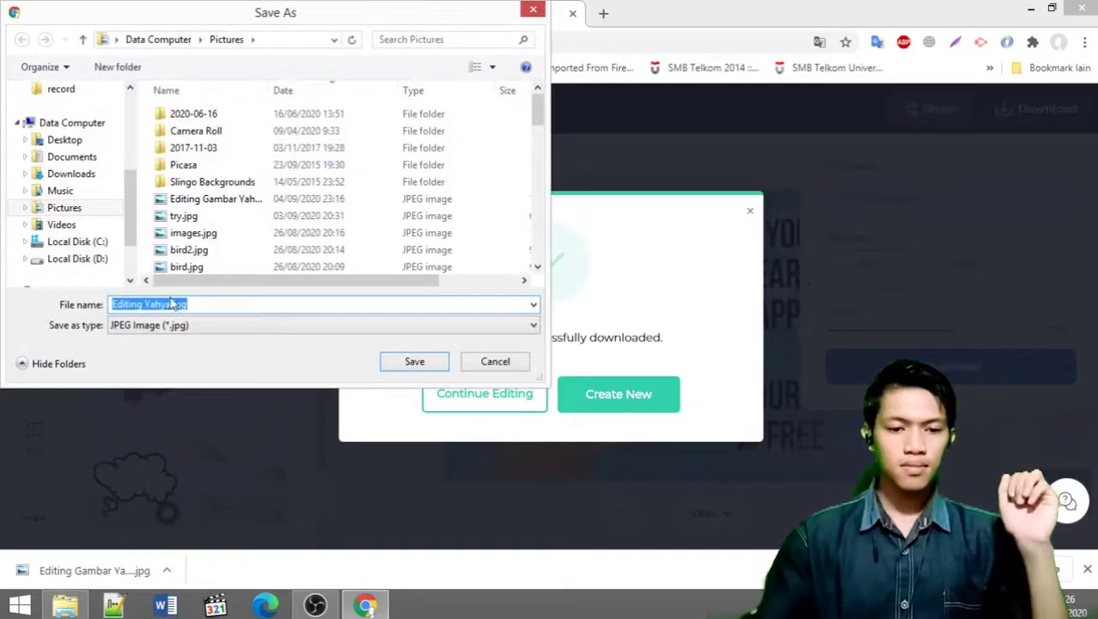
{"action": "left_click", "coordinate": [416, 361]}
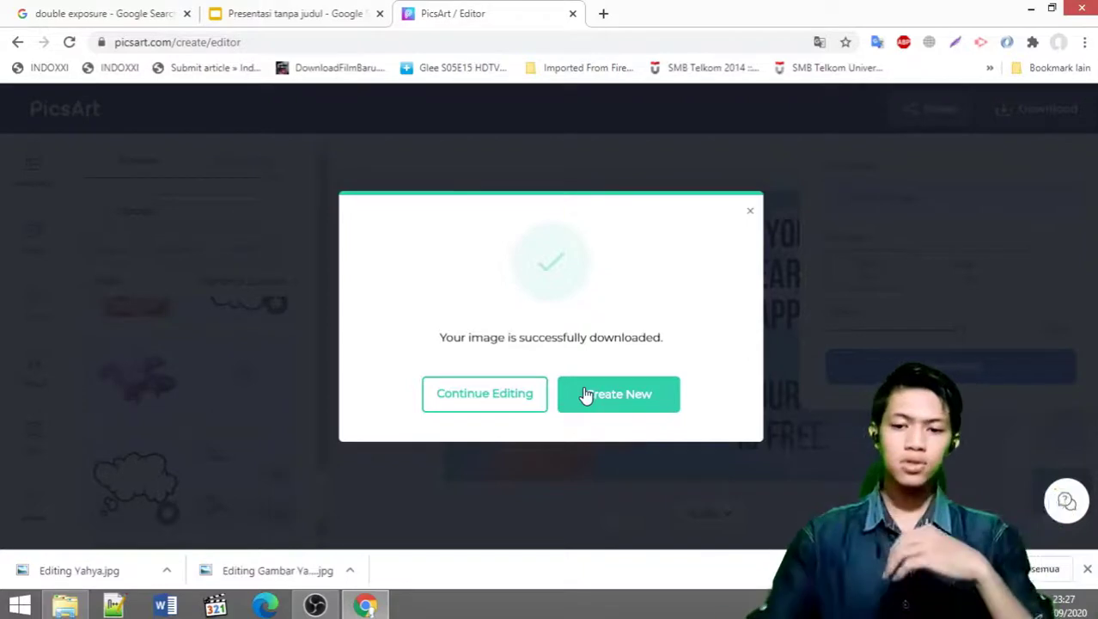
{"action": "left_click", "coordinate": [749, 212]}
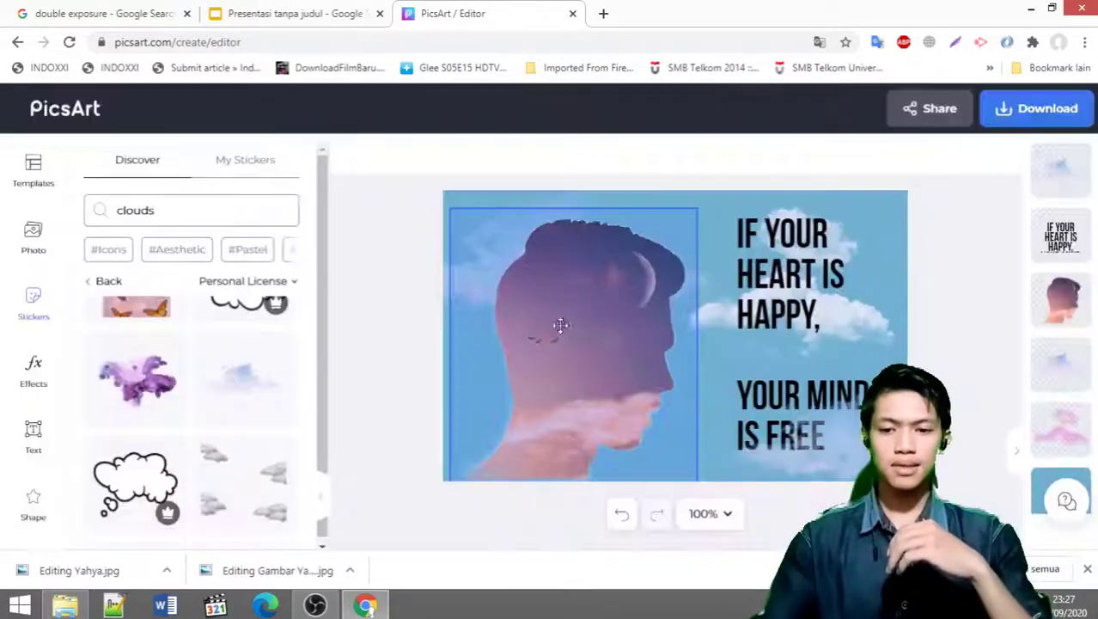